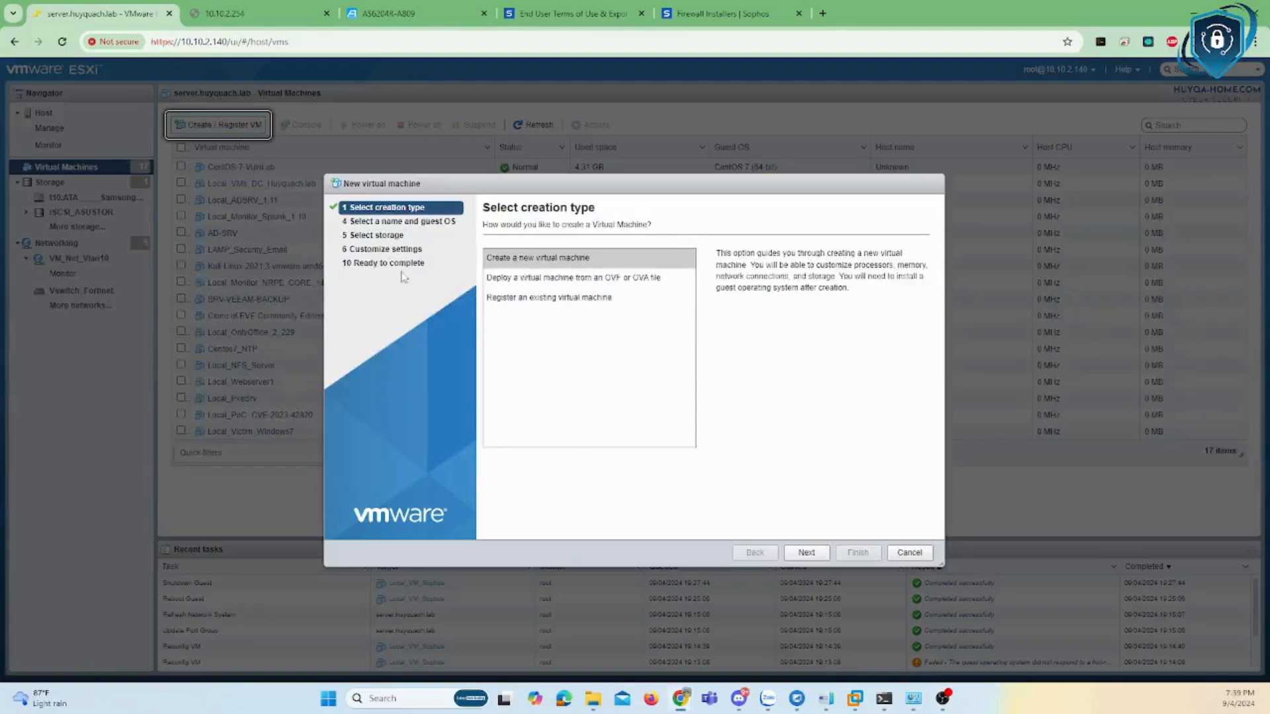
pyautogui.click(607, 297)
pyautogui.click(843, 704)
pyautogui.click(794, 449)
pyautogui.click(805, 553)
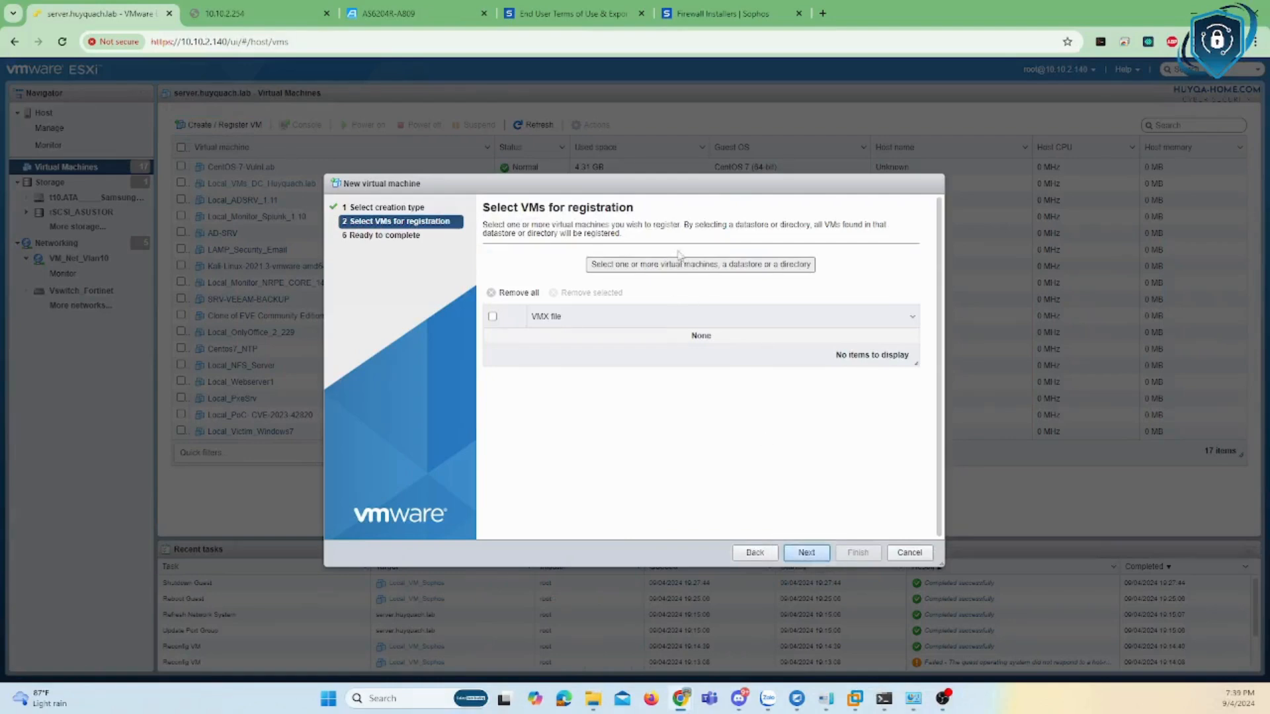
pyautogui.click(765, 553)
# Choose to deploy a virtual machine from an OVF or OVA file and name it Local_VM_Sophos.
pyautogui.click(570, 278)
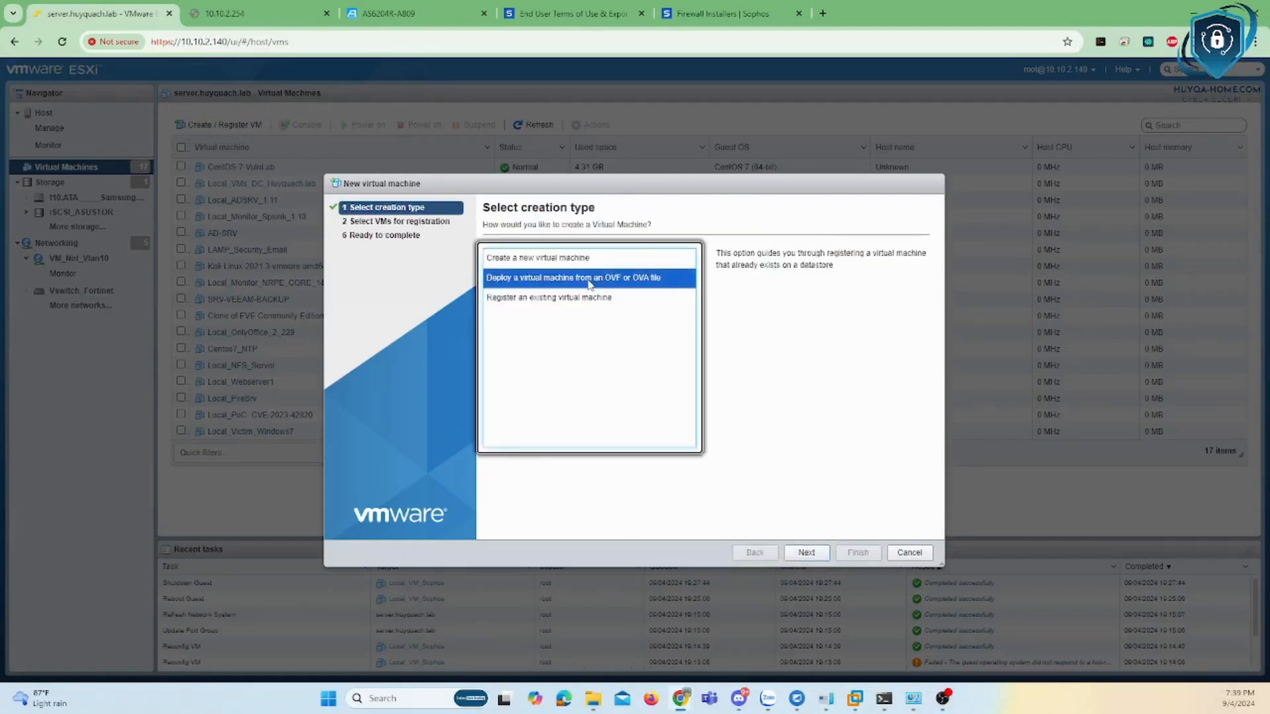
pyautogui.click(816, 554)
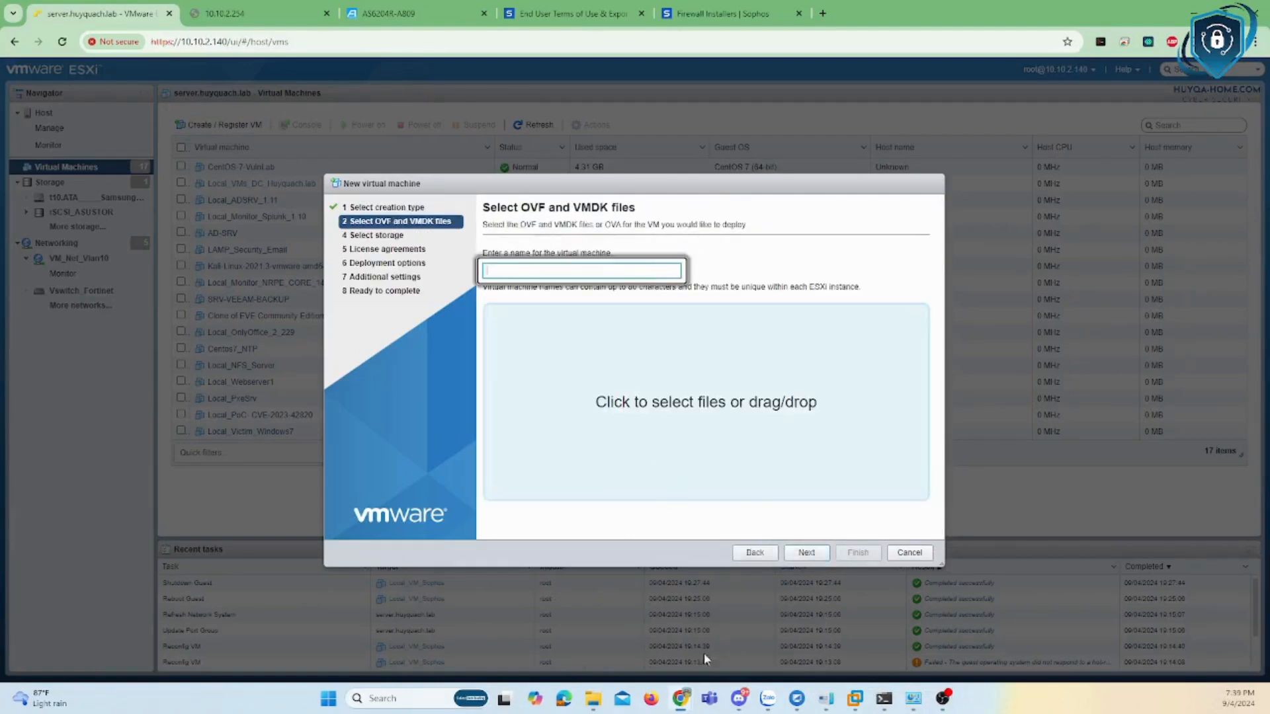
pyautogui.click(592, 274)
pyautogui.click(592, 295)
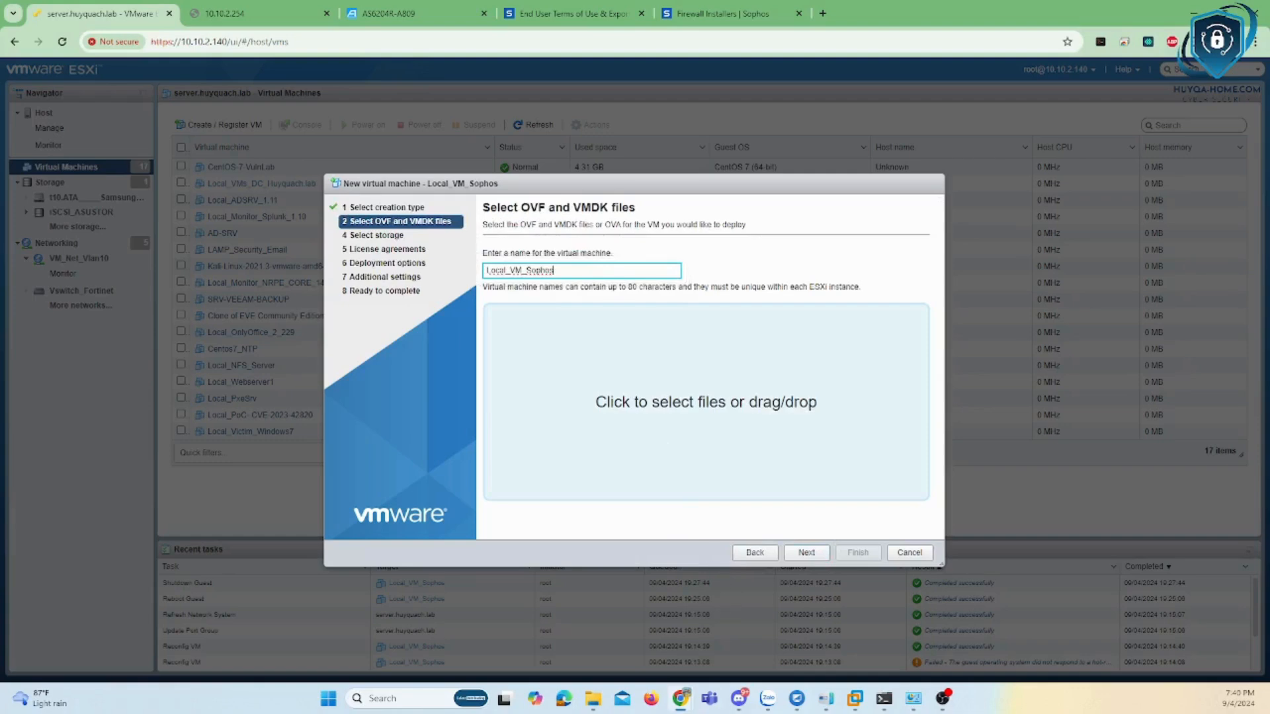
# Extract VI-20.0.2_MR-2.VMW-378.zip in the Sophos folder into its default destination, replacing the existing files.
pyautogui.click(668, 440)
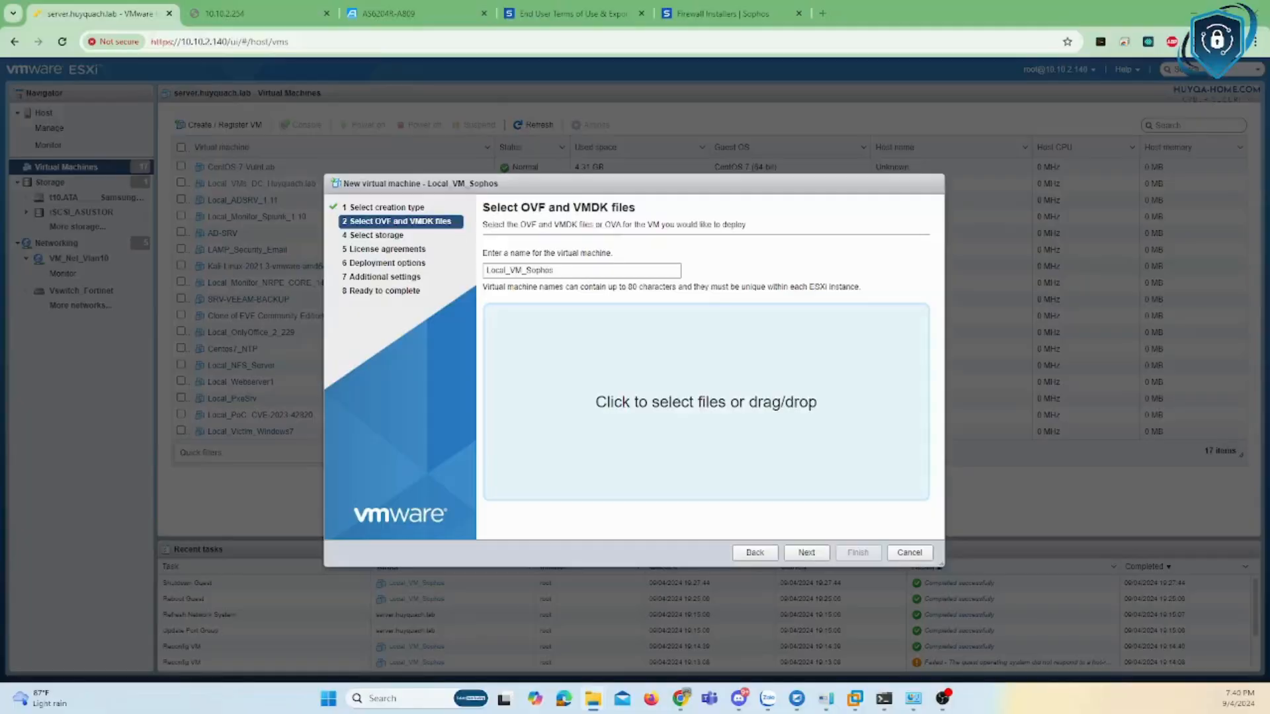
pyautogui.moveTo(822, 713); pyautogui.dragTo(810, 282)
pyautogui.click(819, 309)
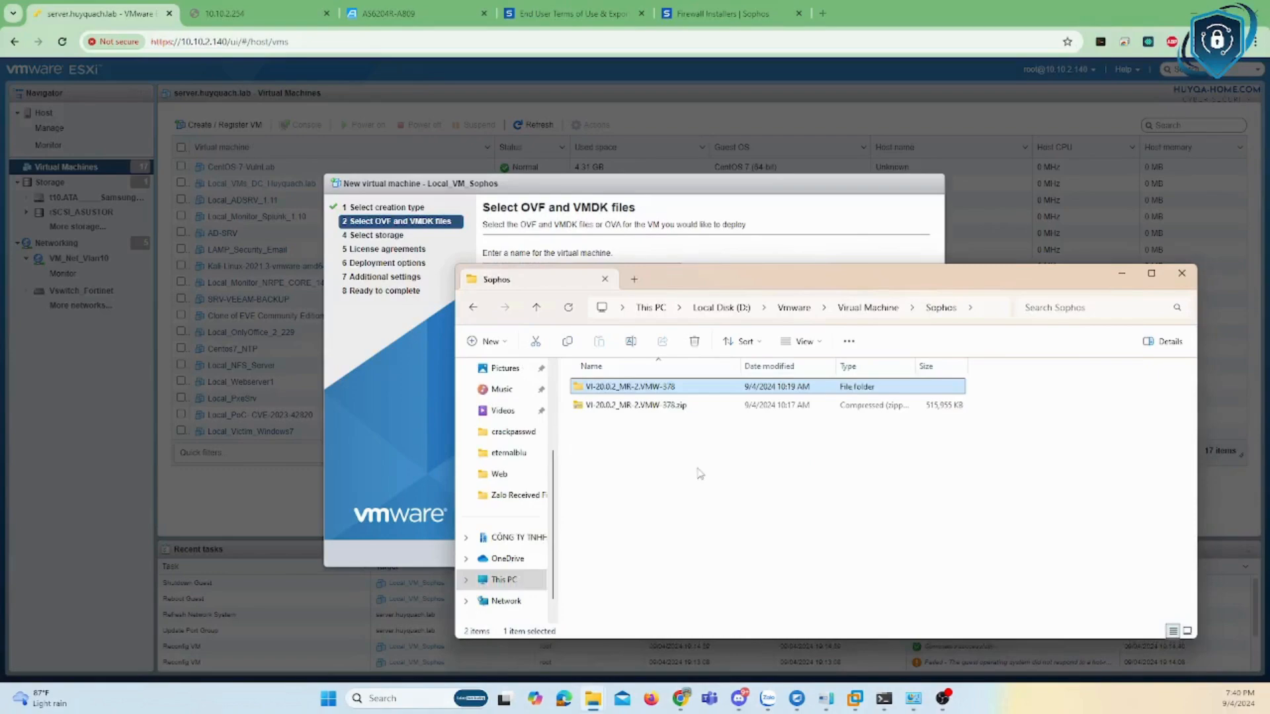
pyautogui.click(716, 406)
pyautogui.rightClick(720, 413)
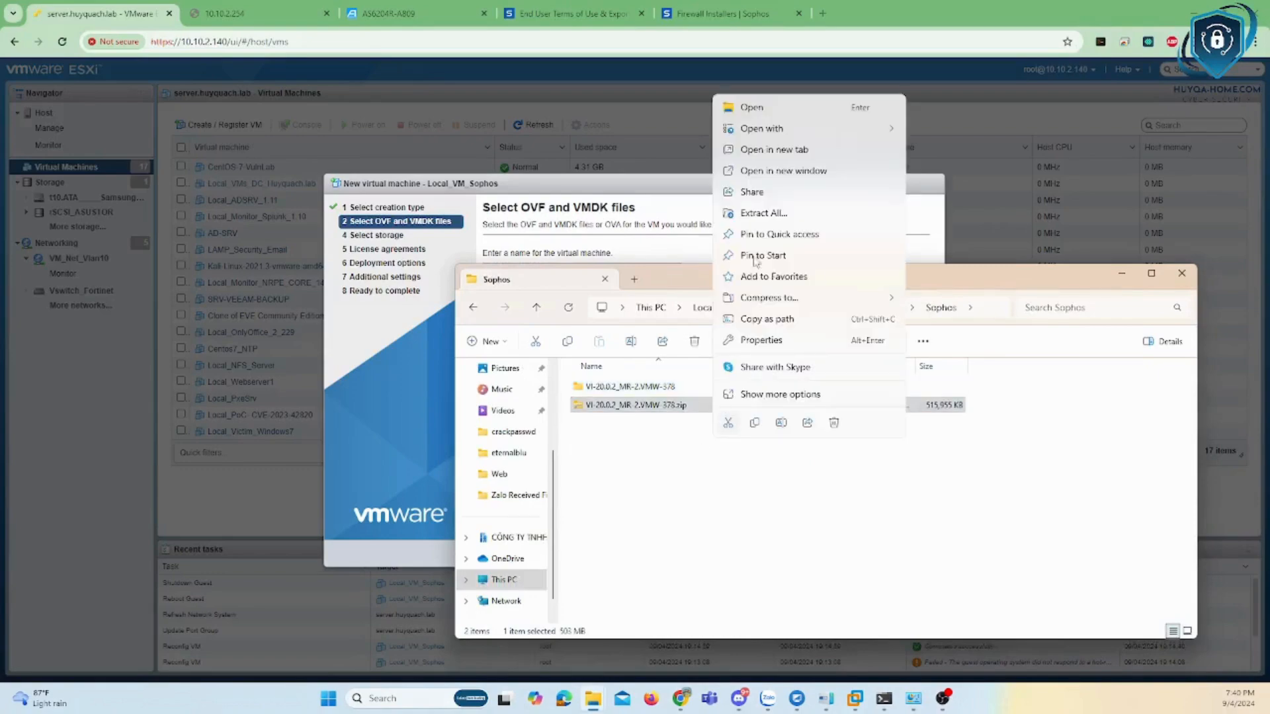
pyautogui.click(752, 211)
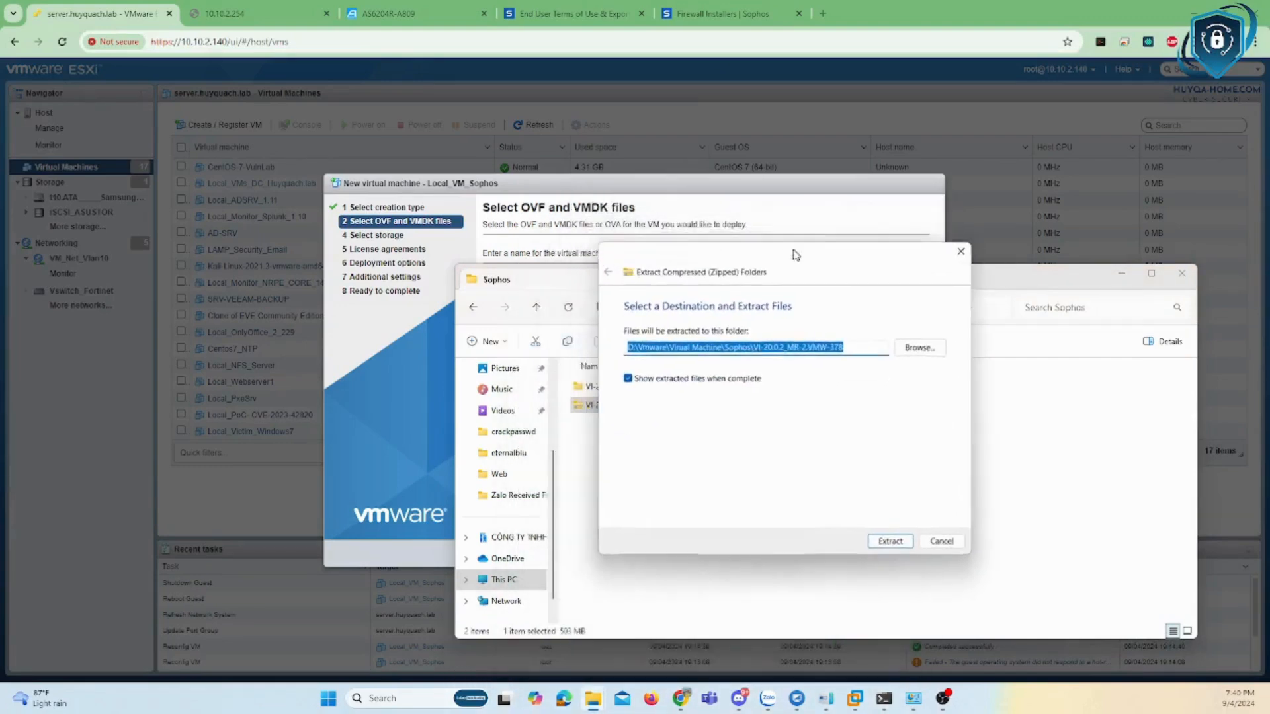
pyautogui.click(891, 542)
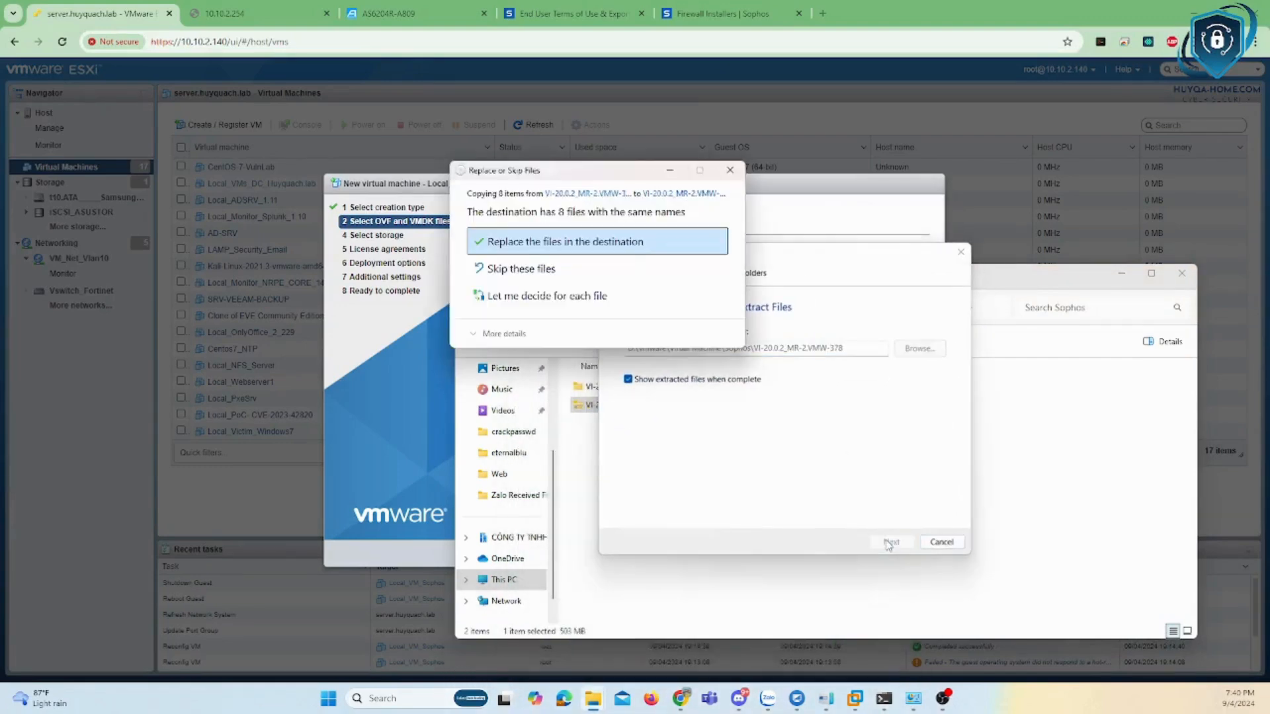
pyautogui.click(553, 241)
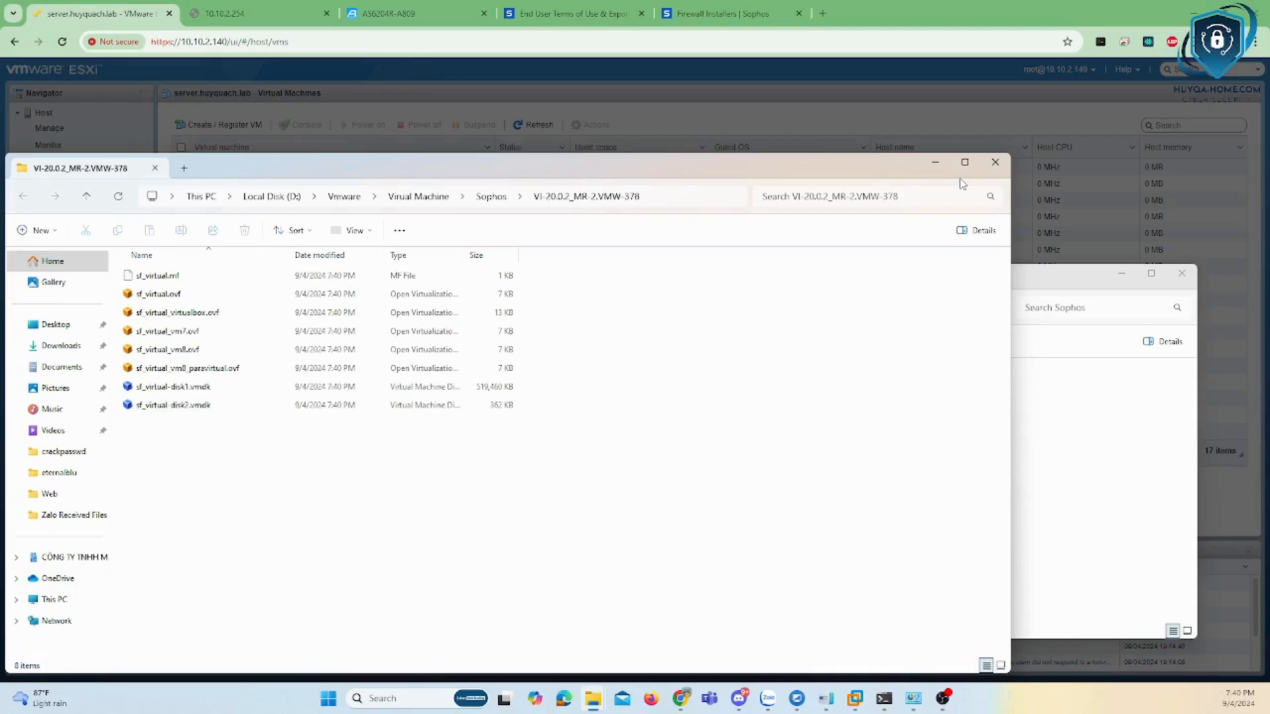
# Add sf_virtual.ovf, sf_virtual-disk1.vmdk and sf_virtual-disk2.vmdk from the extracted folder to the virtual machine deployment.
pyautogui.moveTo(678, 172); pyautogui.dragTo(996, 133)
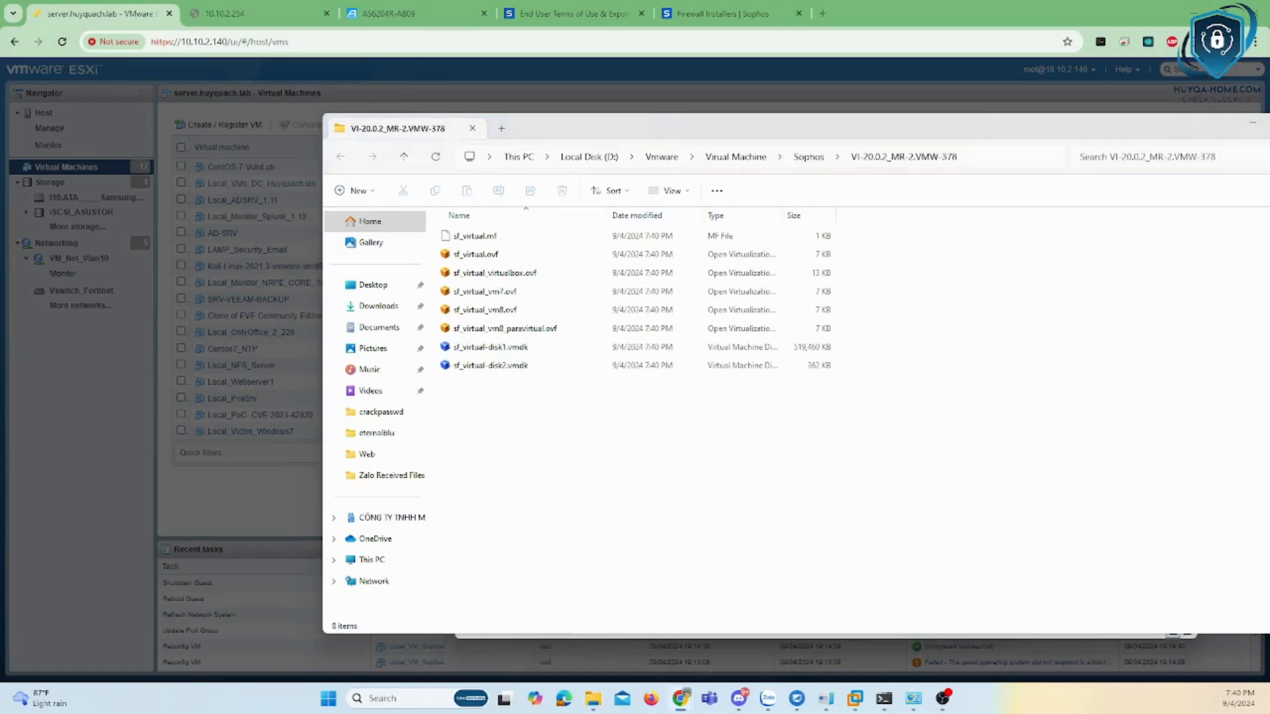
pyautogui.click(522, 238)
pyautogui.keyDown('ctrl'); pyautogui.click(529, 254); pyautogui.keyUp('ctrl')
pyautogui.moveTo(532, 428); pyautogui.dragTo(502, 340)
pyautogui.moveTo(617, 124); pyautogui.dragTo(888, 188)
pyautogui.click(287, 87)
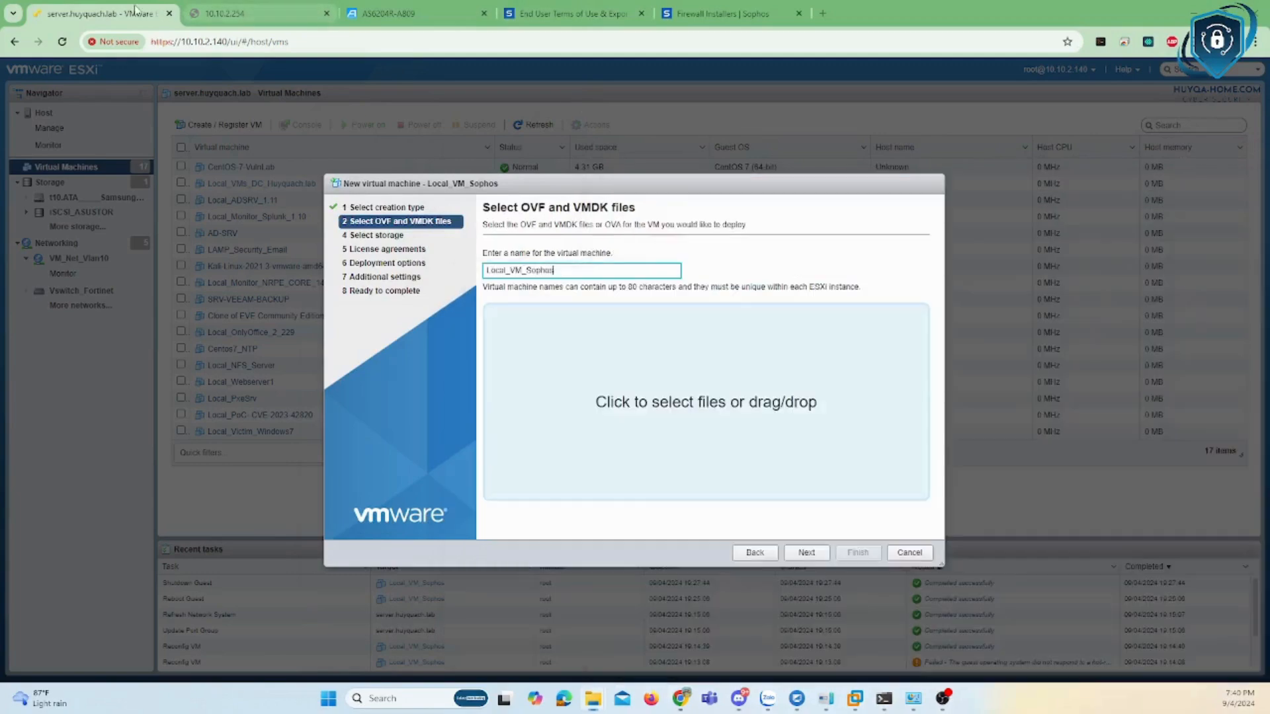
pyautogui.hotkey('alt', 'Tab')
pyautogui.moveTo(780, 430); pyautogui.dragTo(575, 493)
# Deploy the virtual machine on the iSCSI_ASUSTOR datastore with VM Network mapping, thin provisioning and automatic power-on.
pyautogui.click(815, 553)
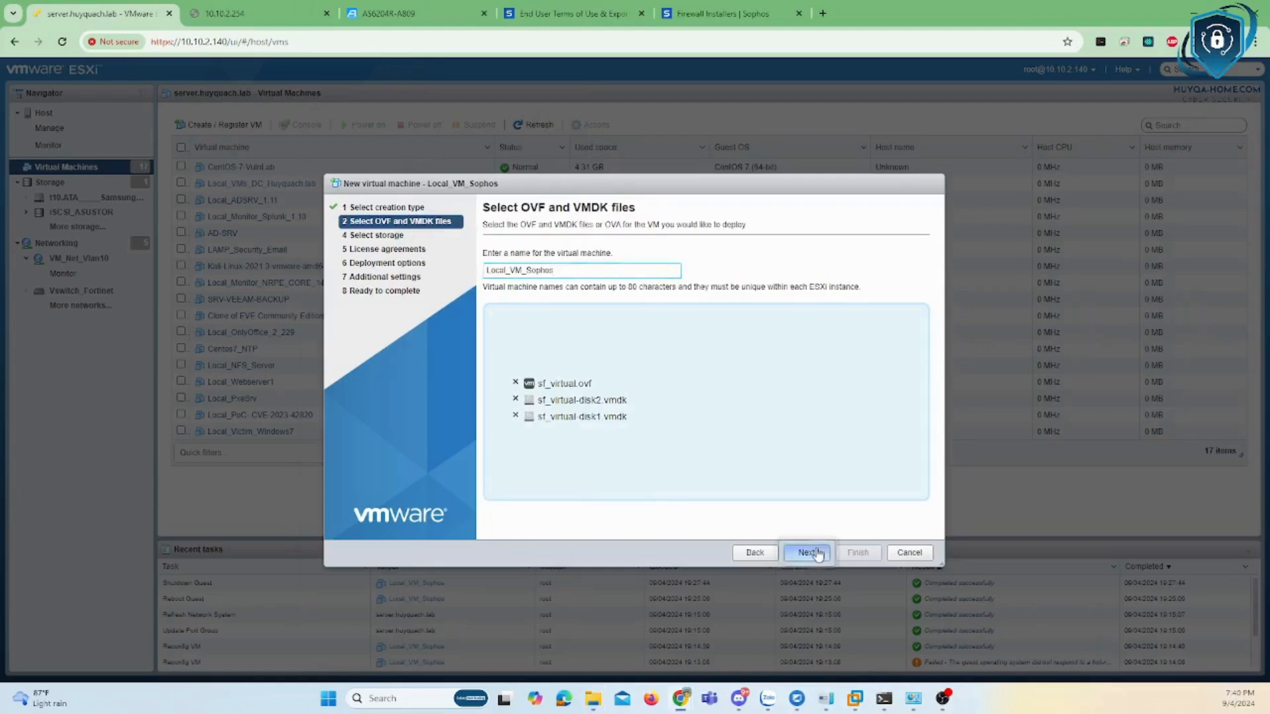
pyautogui.click(818, 554)
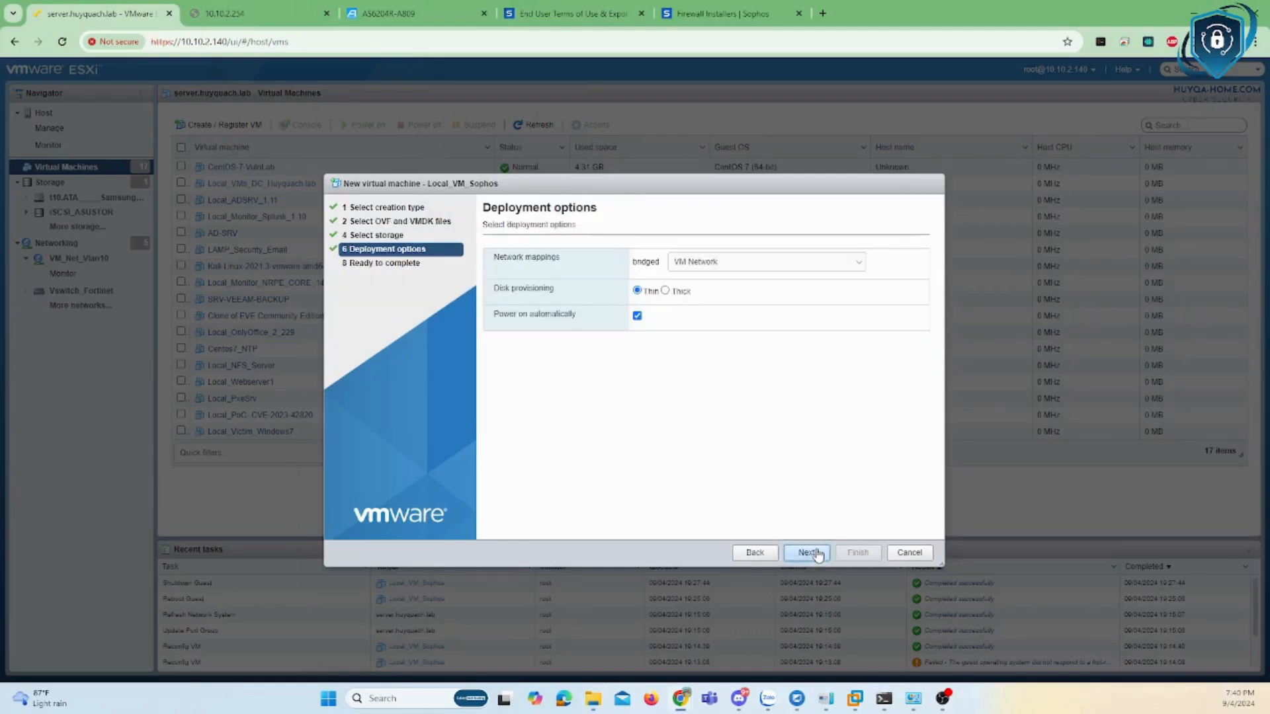
pyautogui.click(816, 553)
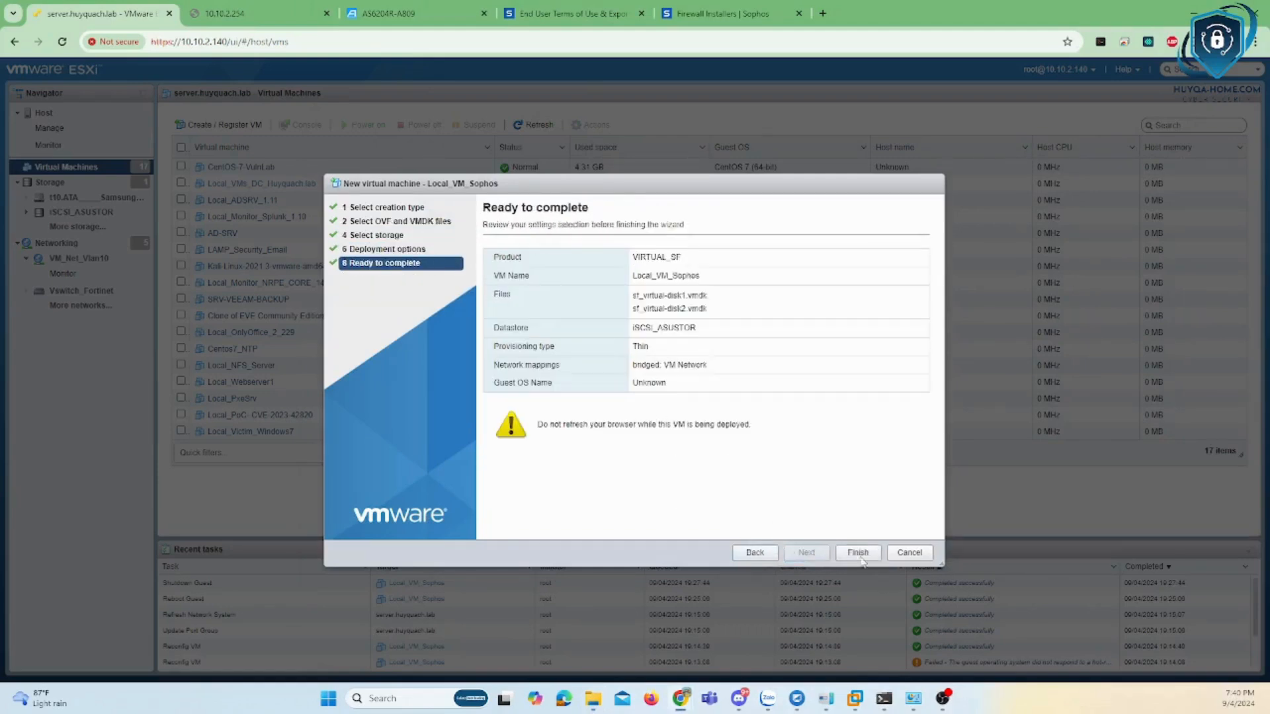
pyautogui.click(854, 553)
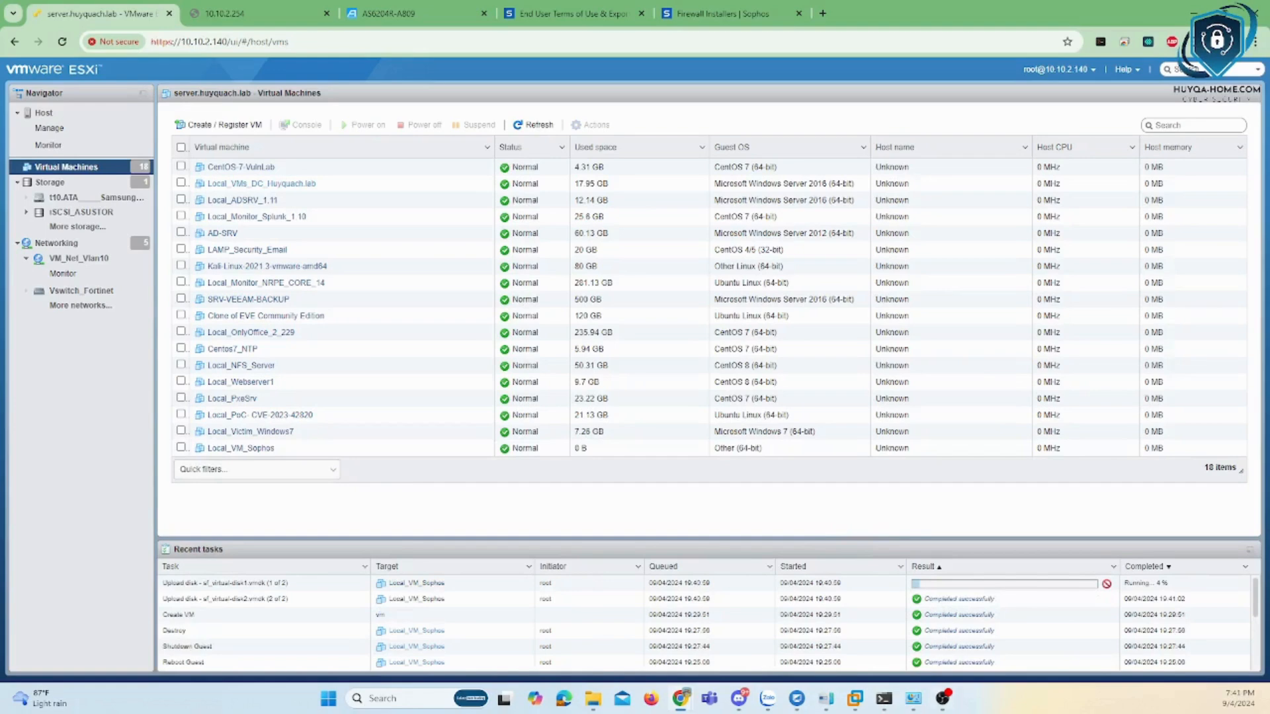
# Open the details page of the Local_VM_Sophos virtual machine.
pyautogui.click(417, 12)
pyautogui.click(96, 6)
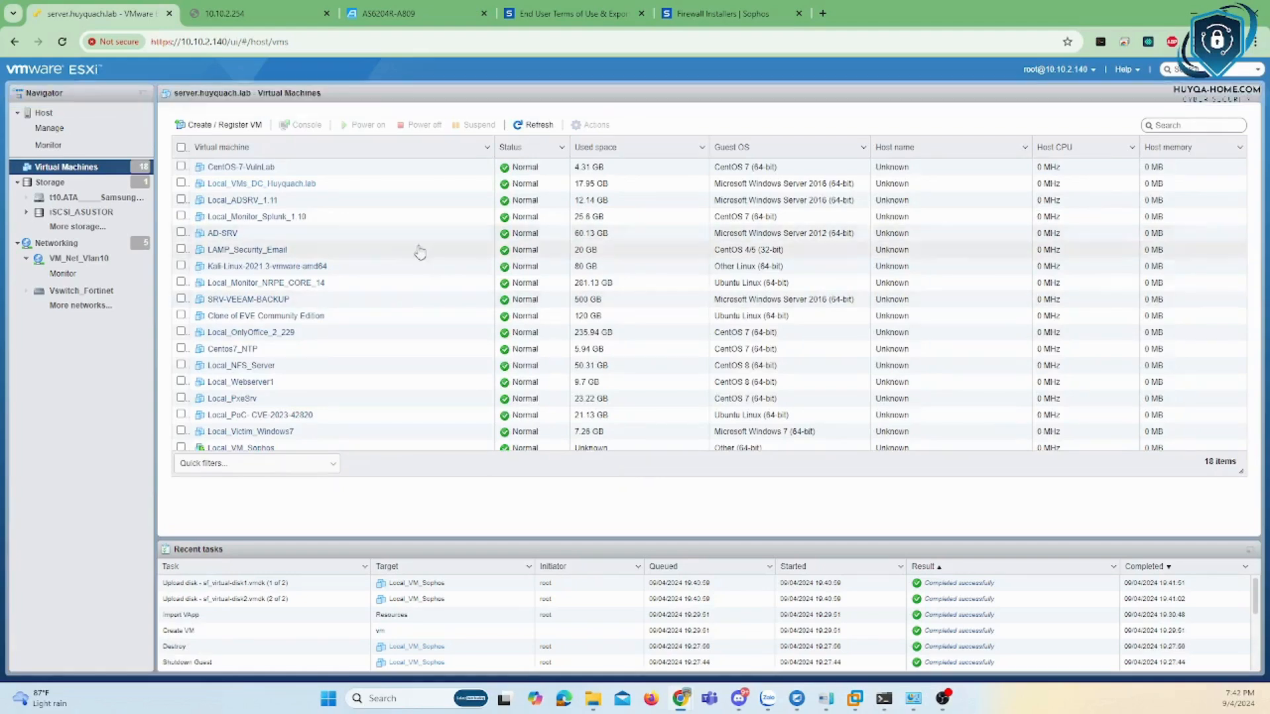
pyautogui.scroll(-1, 241, 450)
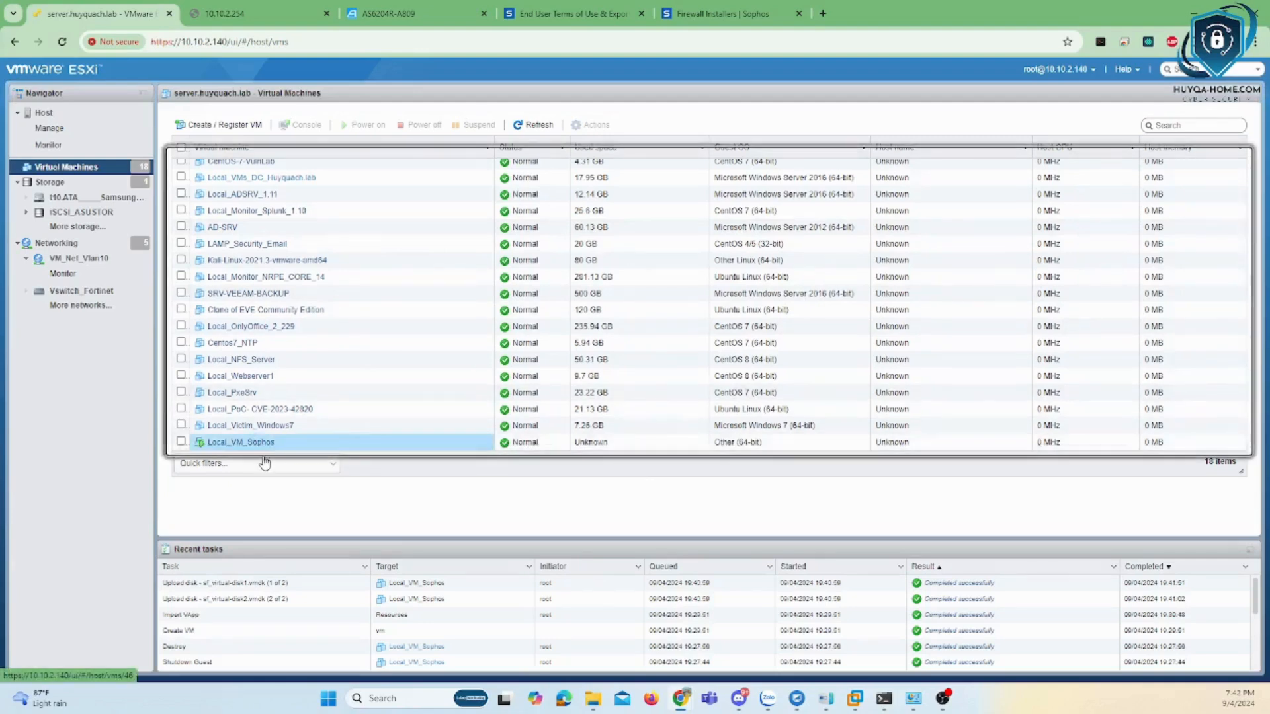
pyautogui.click(263, 444)
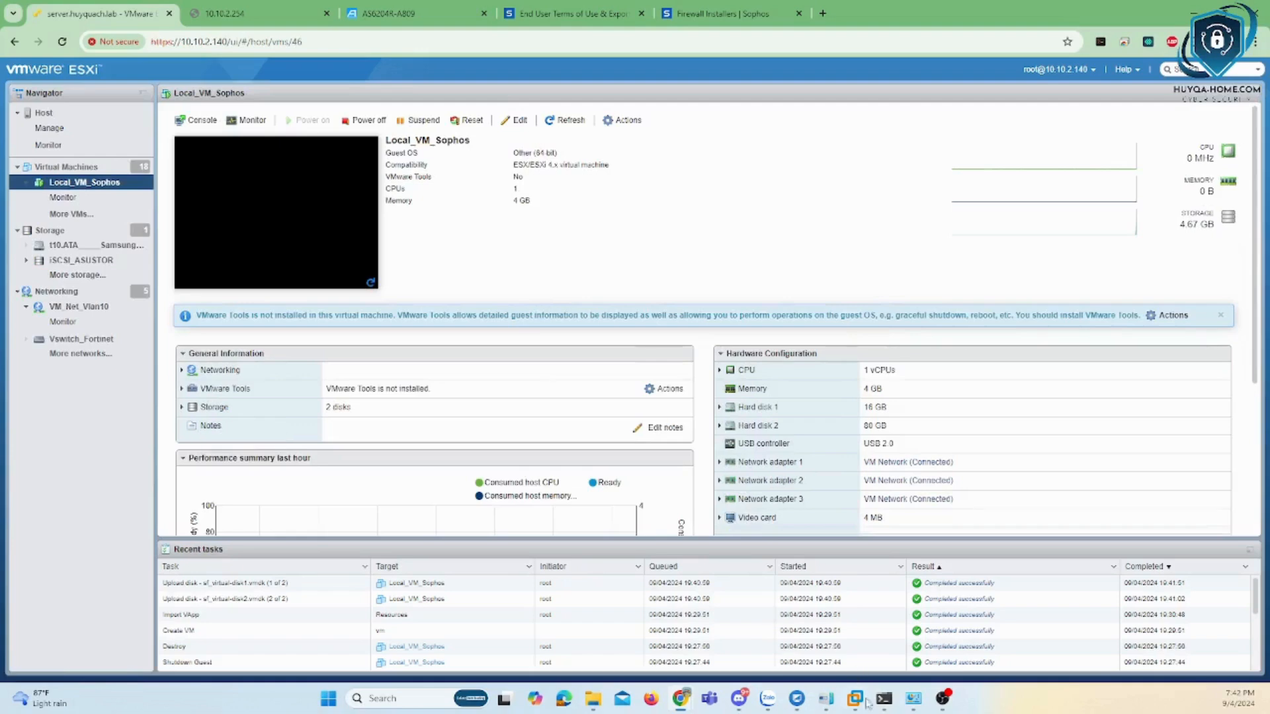
# Switch to VMware Workstation and open the Local_VM_Sophos console from the 10.10.2.140 host.
pyautogui.moveTo(855, 695)
pyautogui.click(507, 590)
pyautogui.moveTo(855, 697)
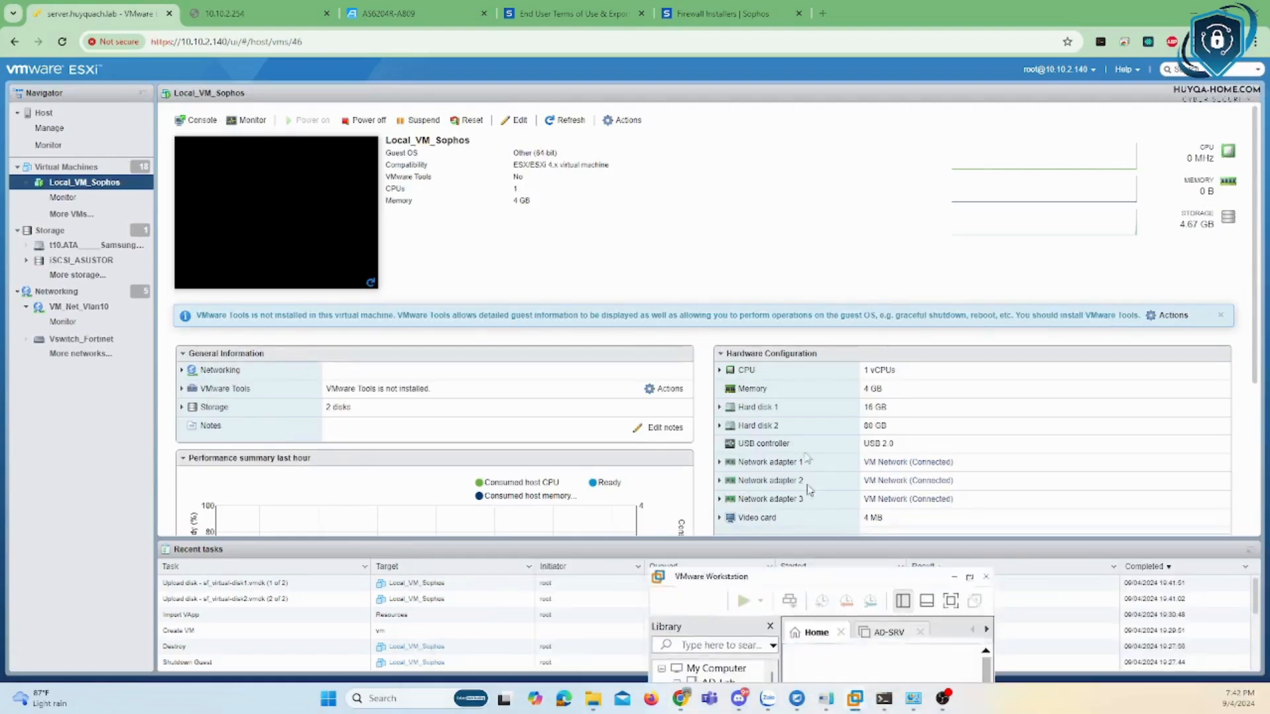
pyautogui.click(820, 635)
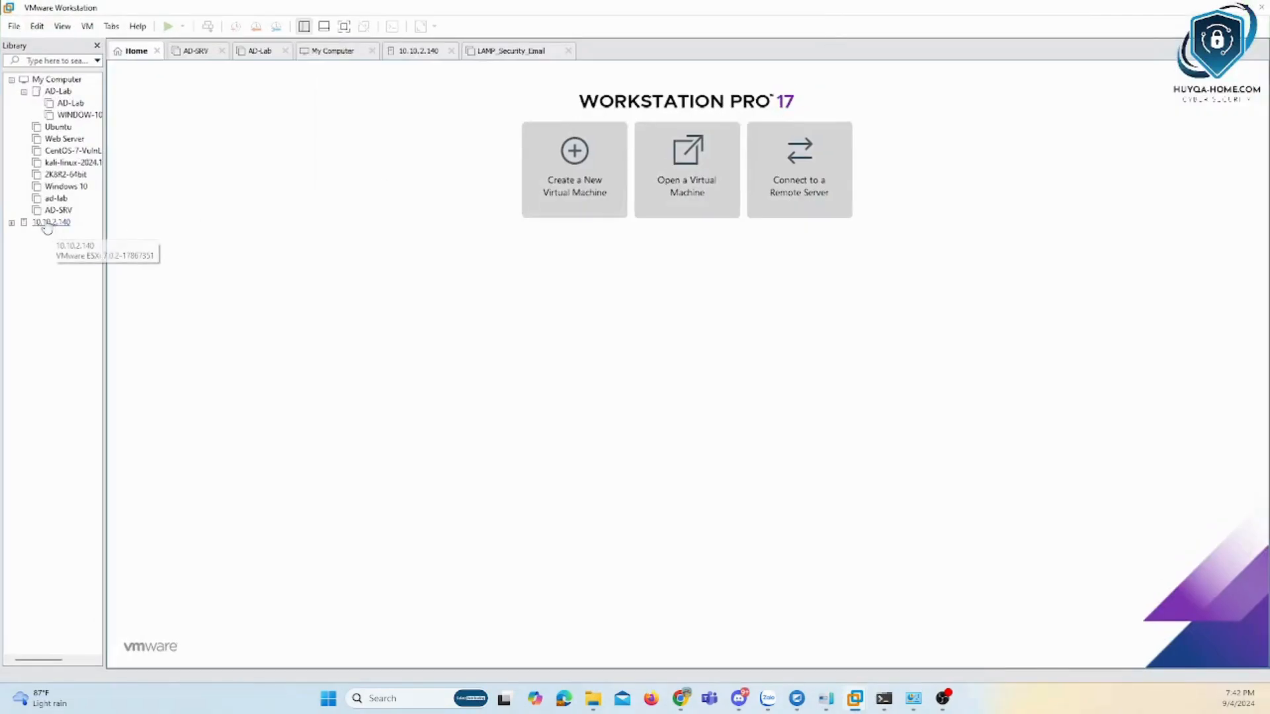
pyautogui.click(63, 219)
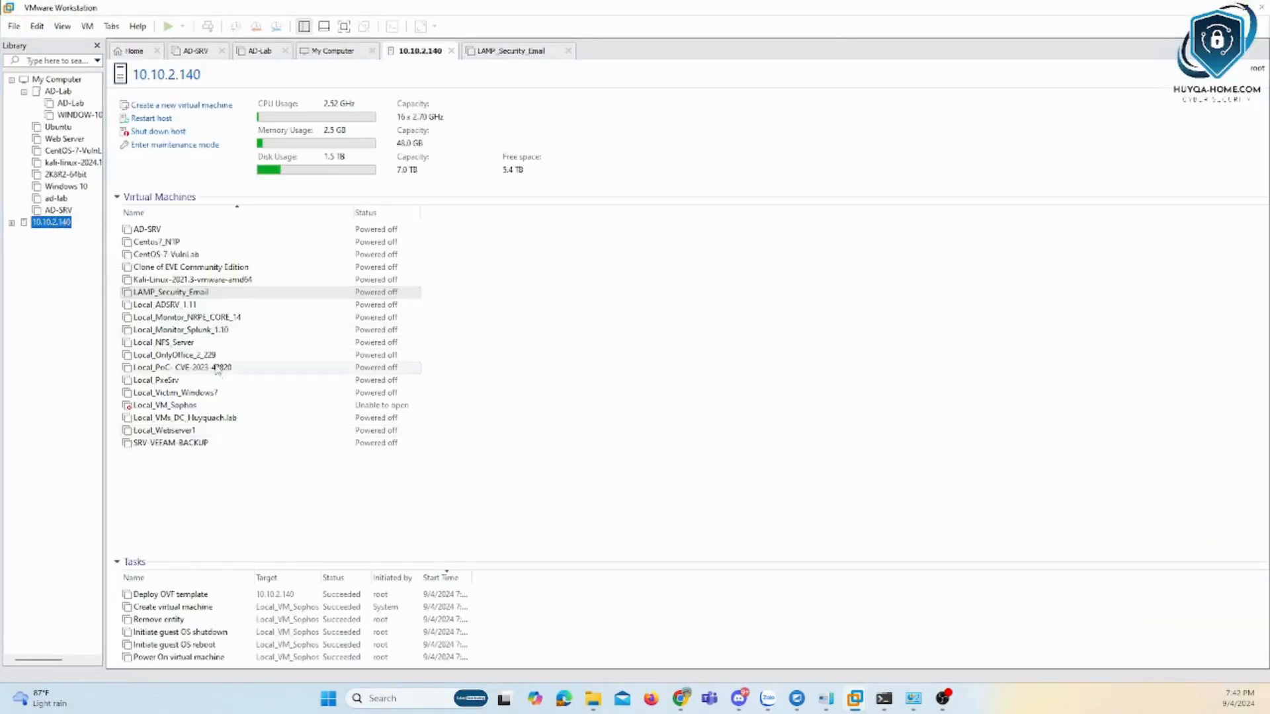
pyautogui.click(225, 406)
pyautogui.doubleClick(226, 406)
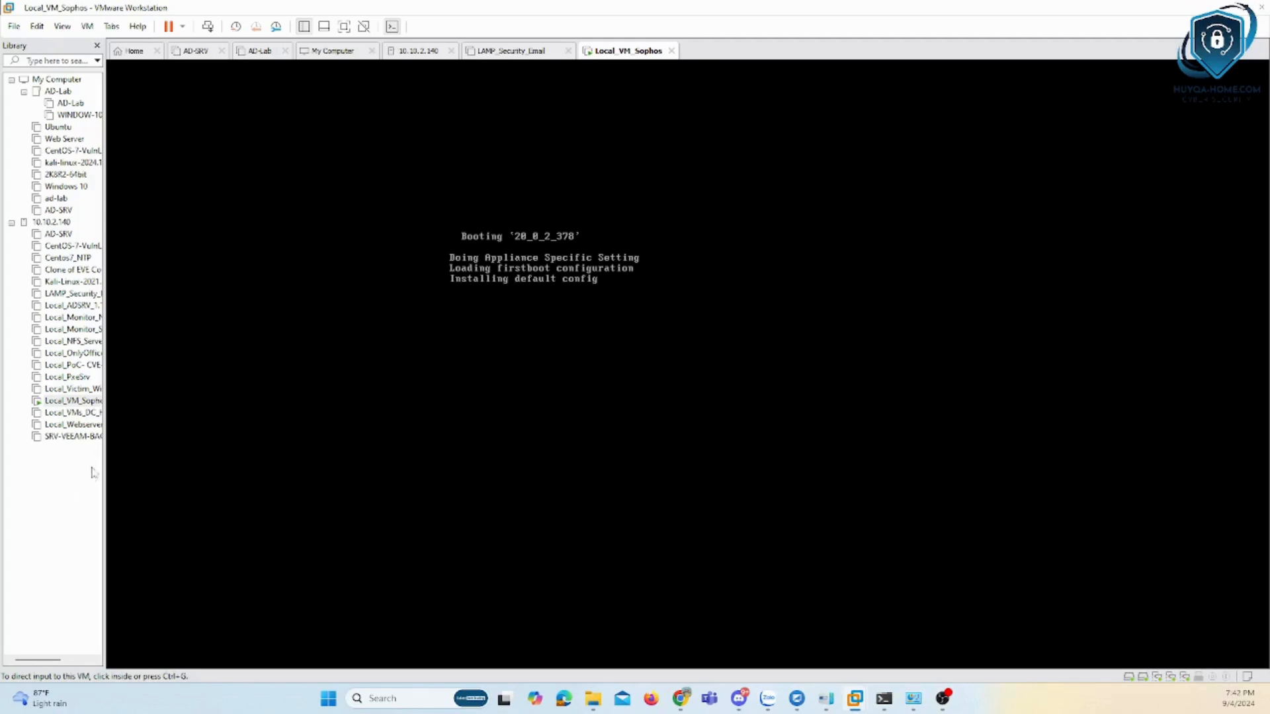
# Log in to the Sophos firewall console with the account password.
pyautogui.click(586, 268)
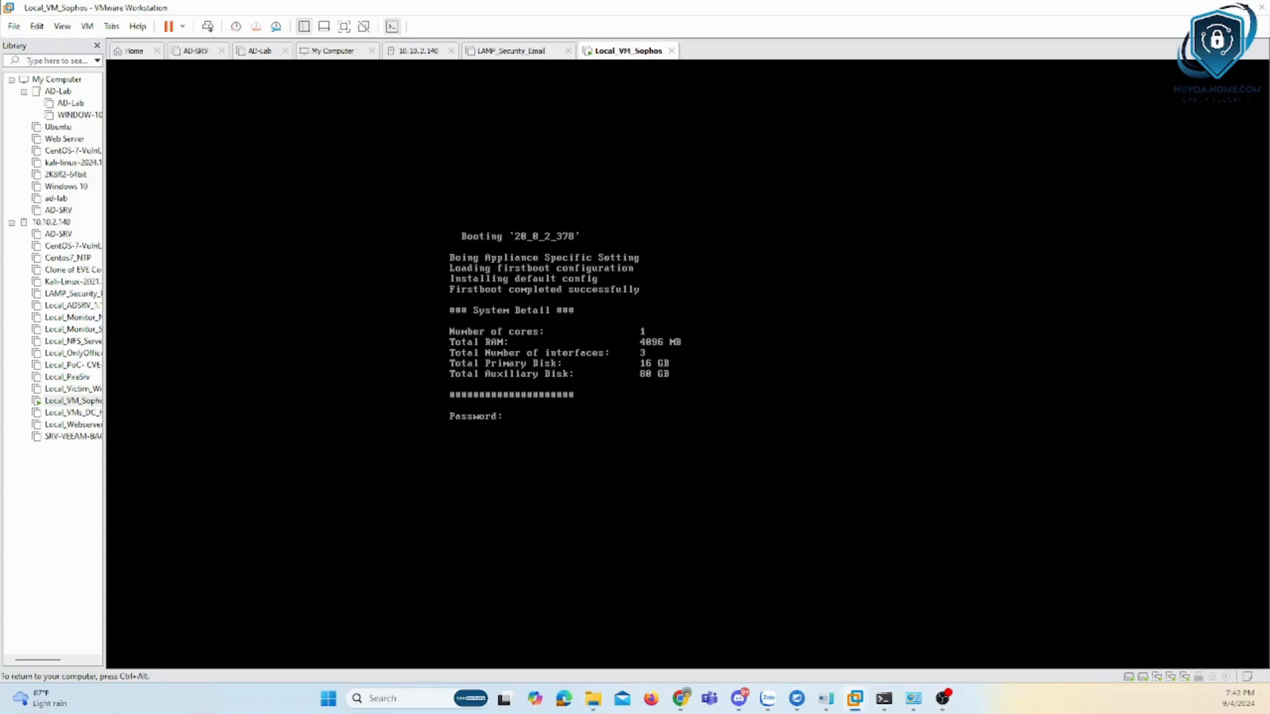
pyautogui.press('Return')
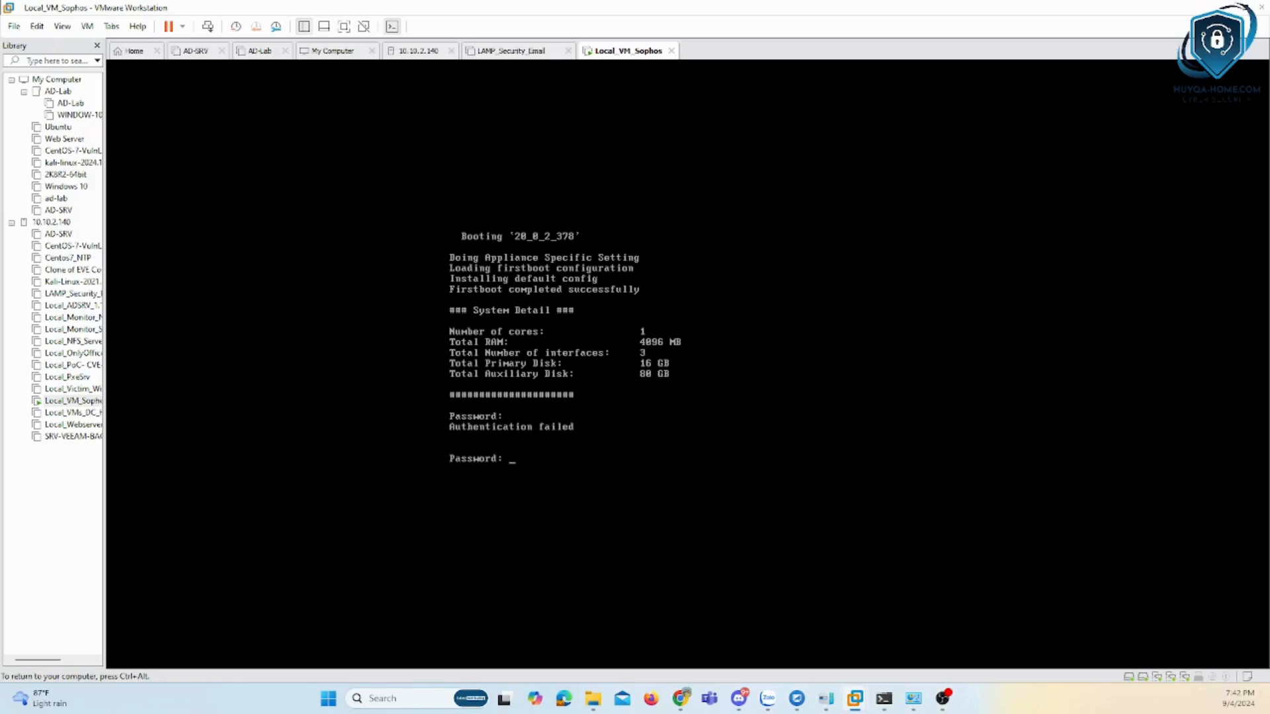
pyautogui.press('Return')
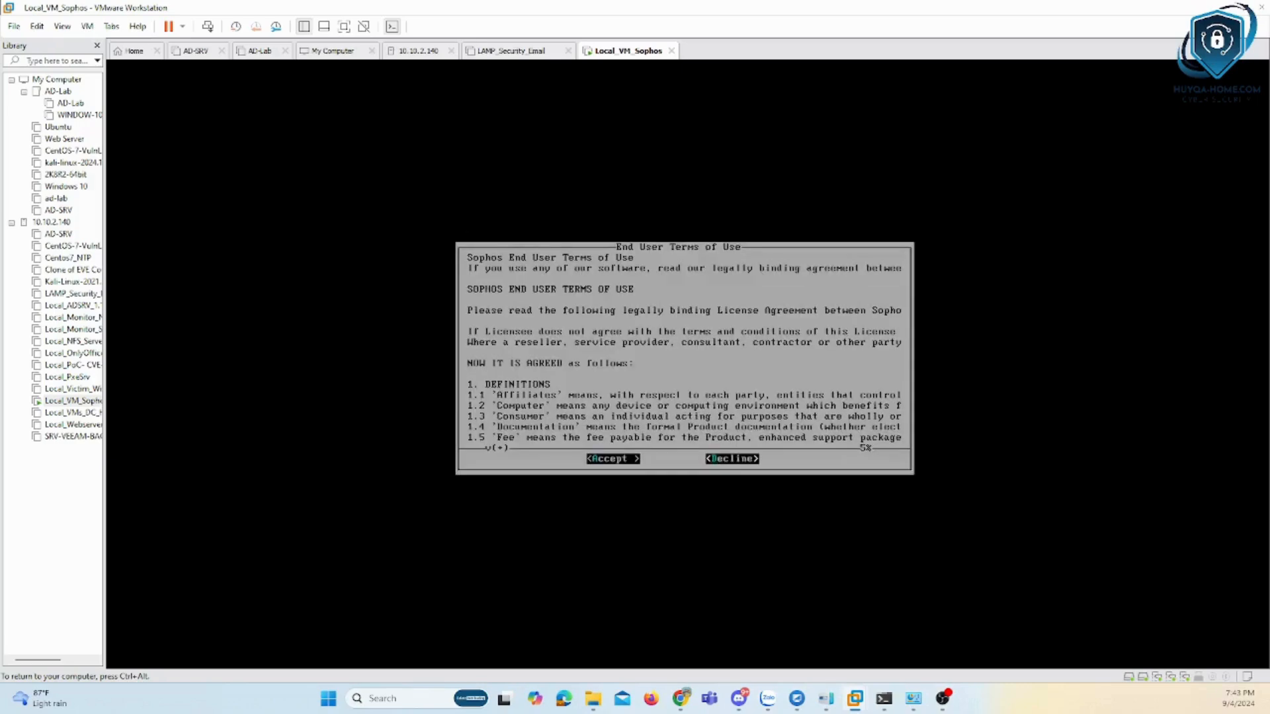
# Accept the Sophos End User Terms of Use and try to enter Network Configuration with menu number 1.
pyautogui.press('Return')
pyautogui.write('1')
pyautogui.press('Return')
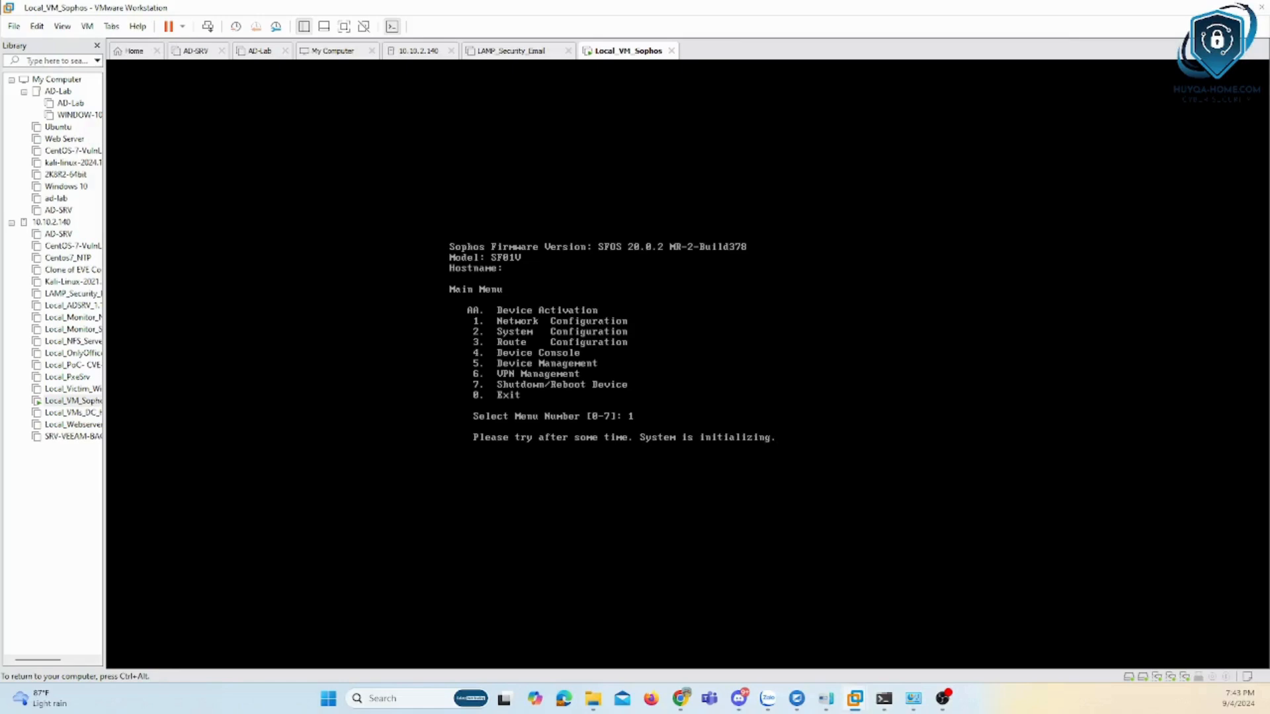
# Set the network connection of Network adapter 2 on Local_VM_Sophos to VM_Net_Vlan10.
pyautogui.hotkey('ctrl', 'alt')
pyautogui.rightClick(594, 53)
pyautogui.click(644, 240)
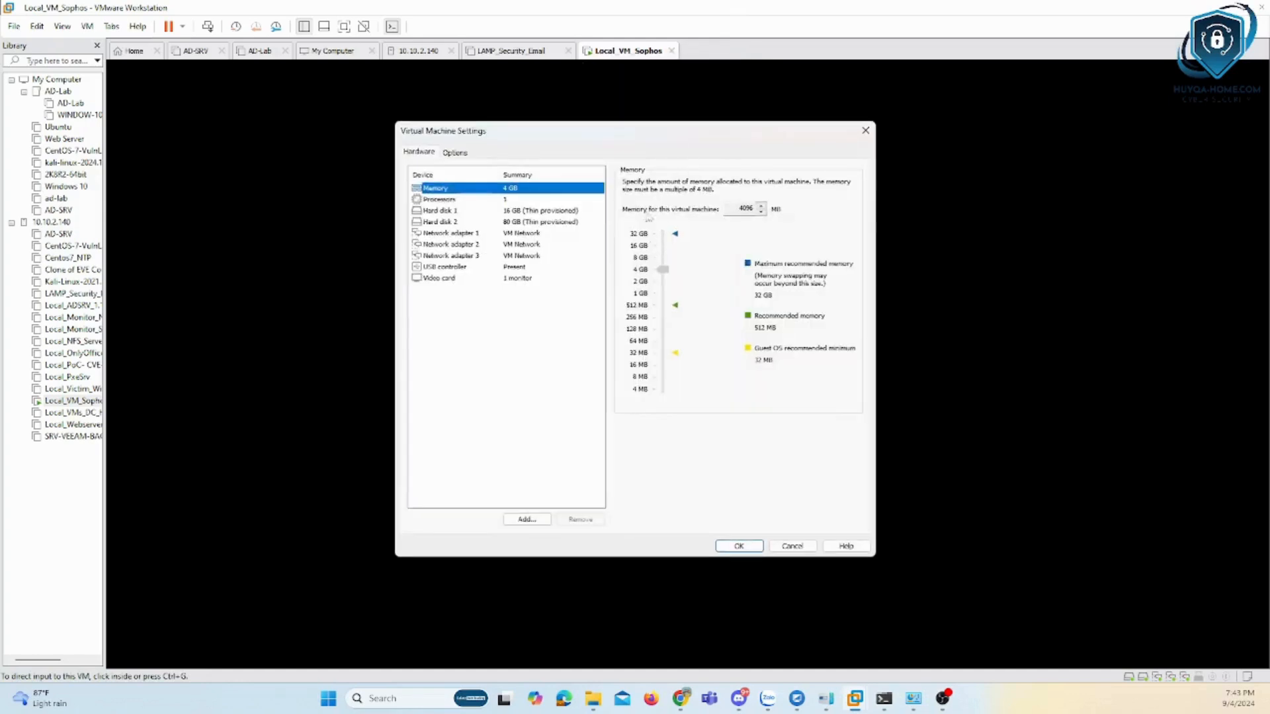
pyautogui.click(515, 246)
pyautogui.click(661, 234)
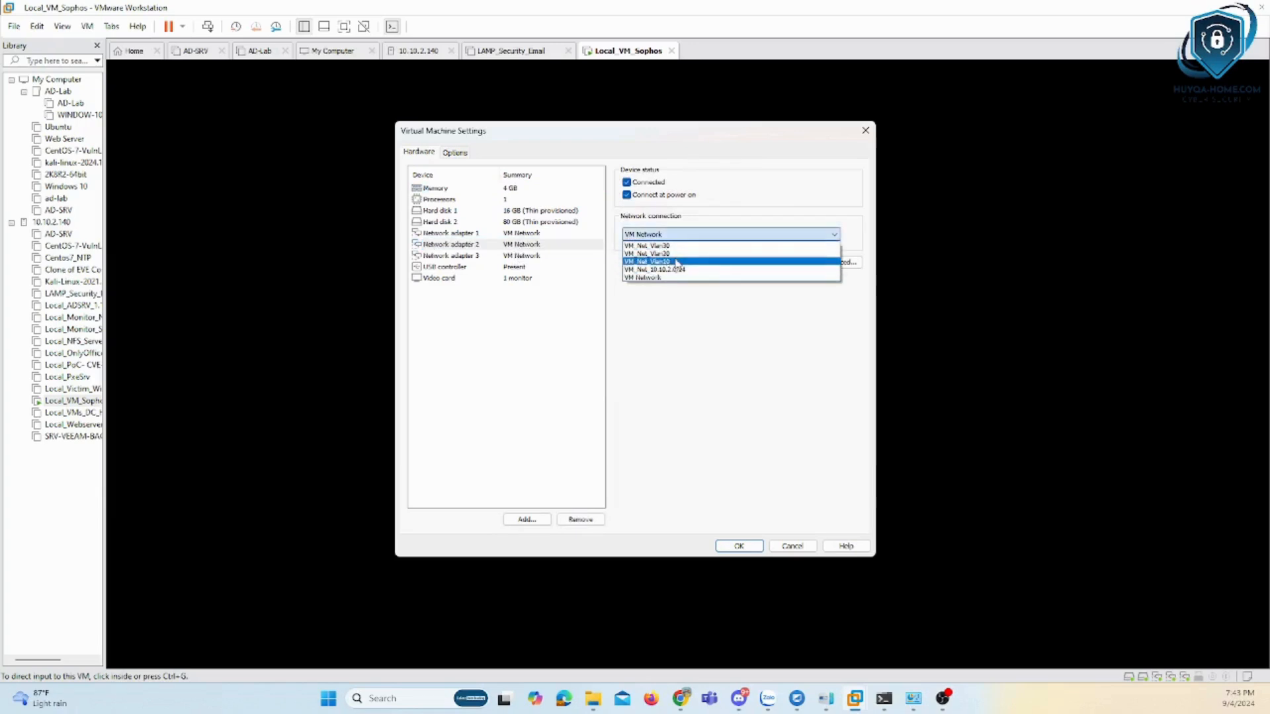
pyautogui.click(676, 262)
pyautogui.click(751, 546)
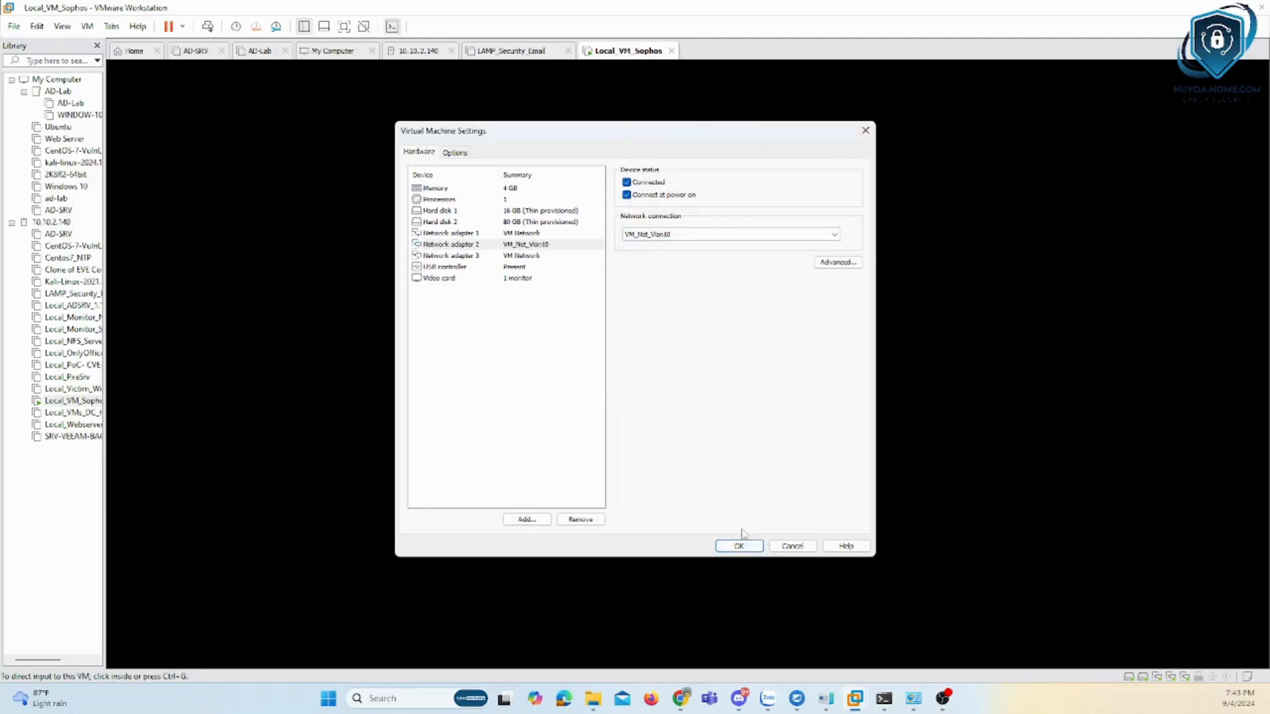
# Reopen the Local_VM_Sophos settings and check the network connection of Network adapter 2.
pyautogui.rightClick(623, 50)
pyautogui.click(681, 367)
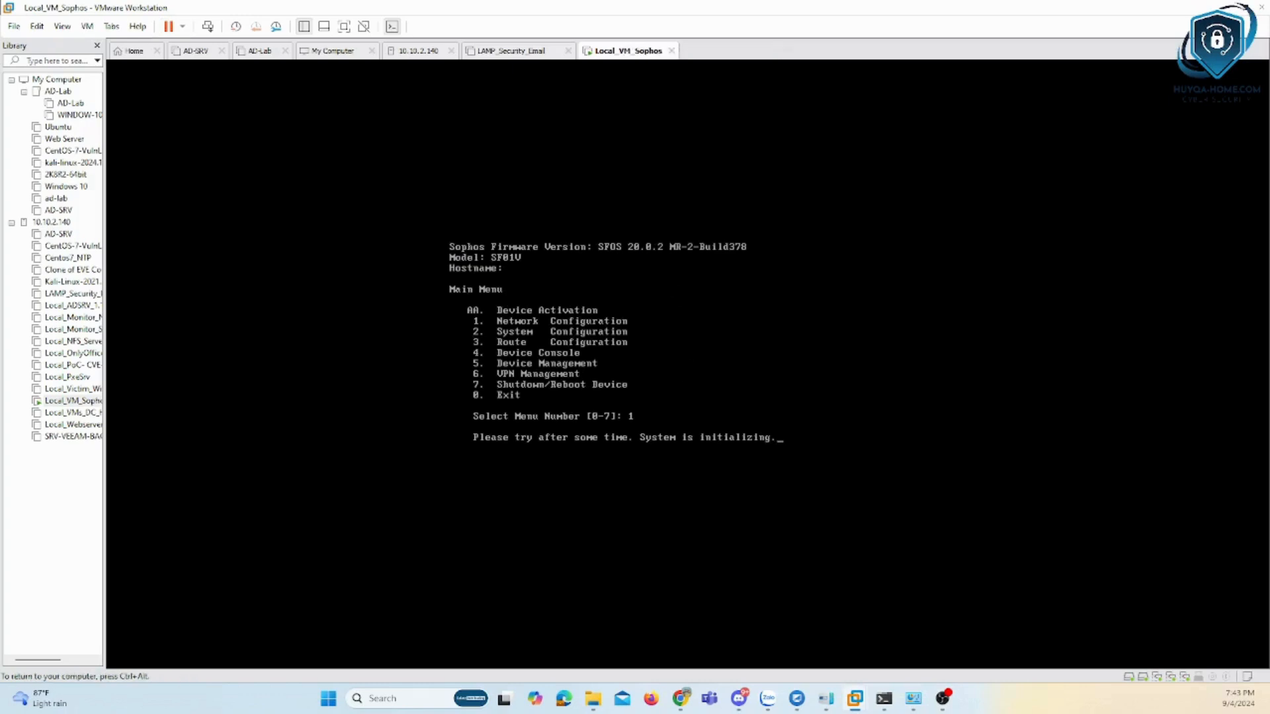
pyautogui.hotkey('ctrl', 'alt')
pyautogui.rightClick(624, 50)
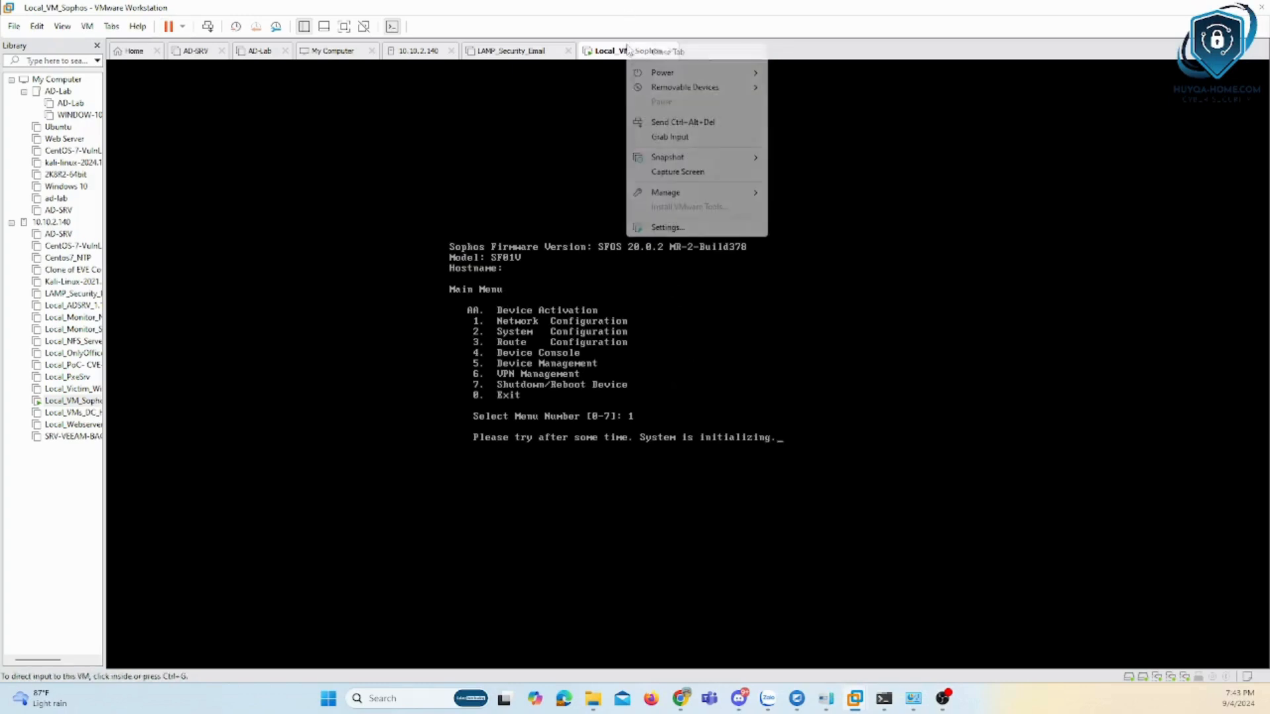
pyautogui.click(680, 229)
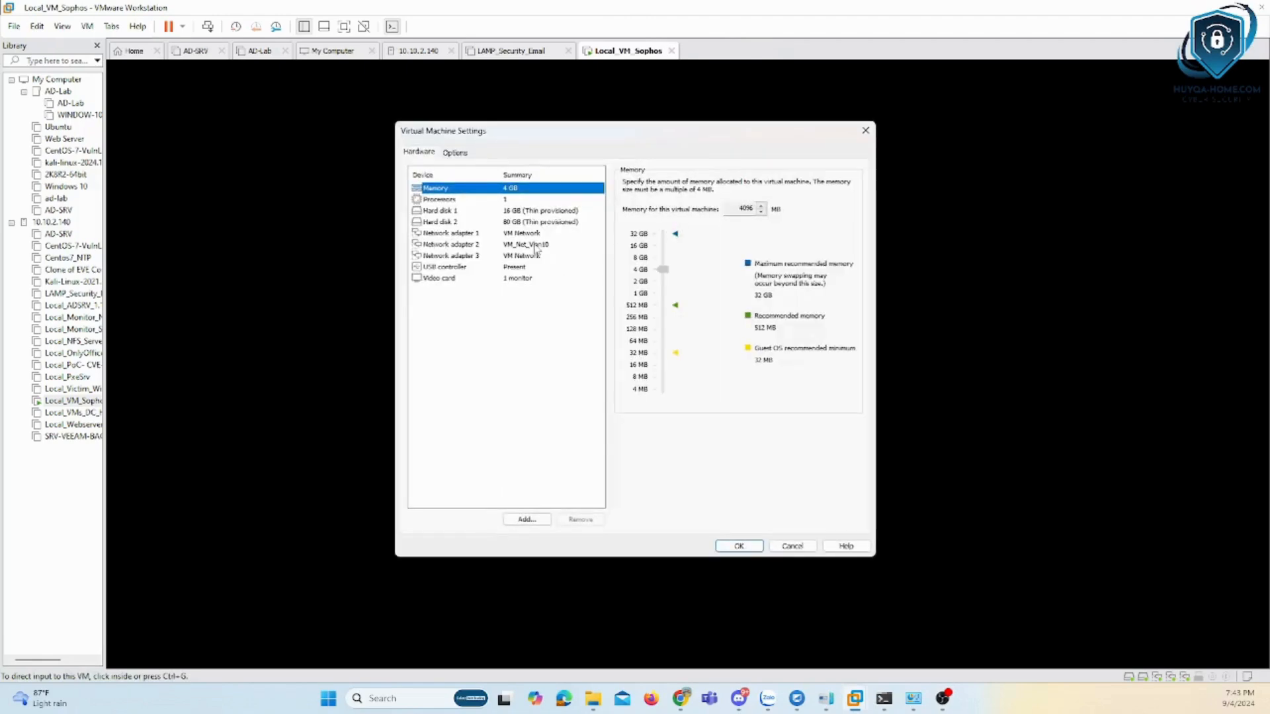
pyautogui.click(535, 244)
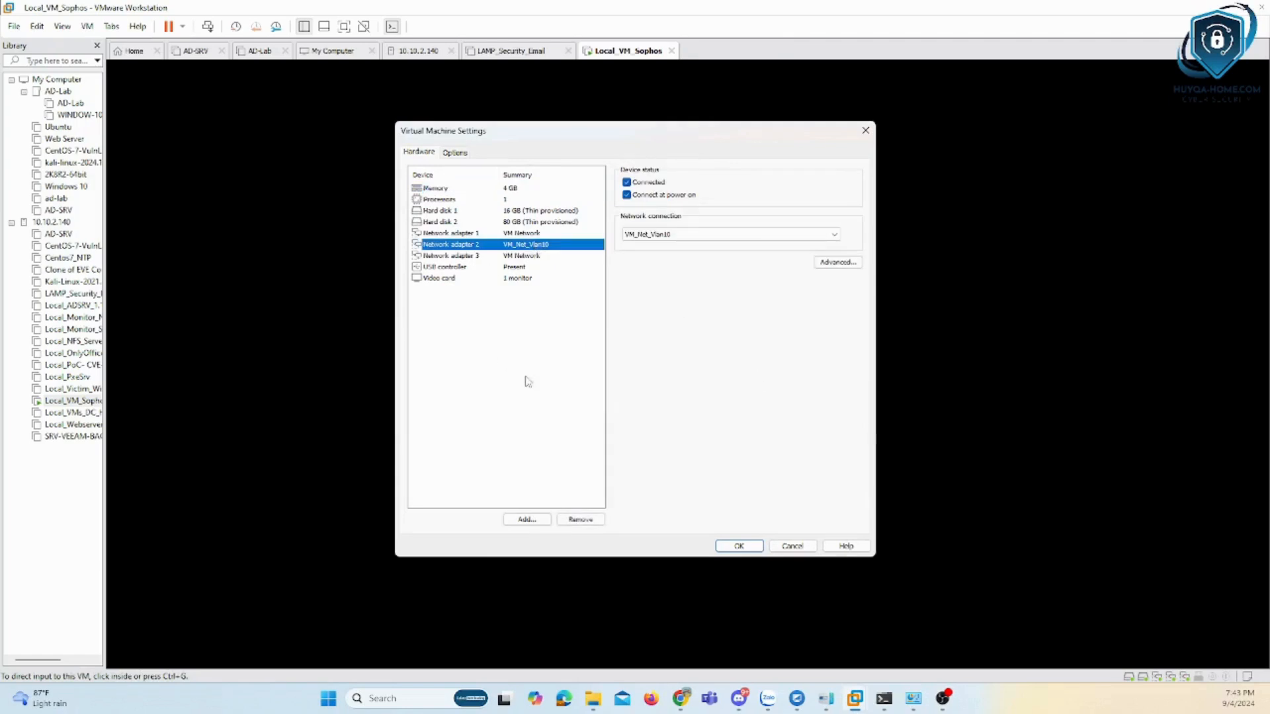
# Switch to the ESXi web client in Chrome and check the network adapter assignments in the Local_VM_Sophos settings.
pyautogui.click(681, 698)
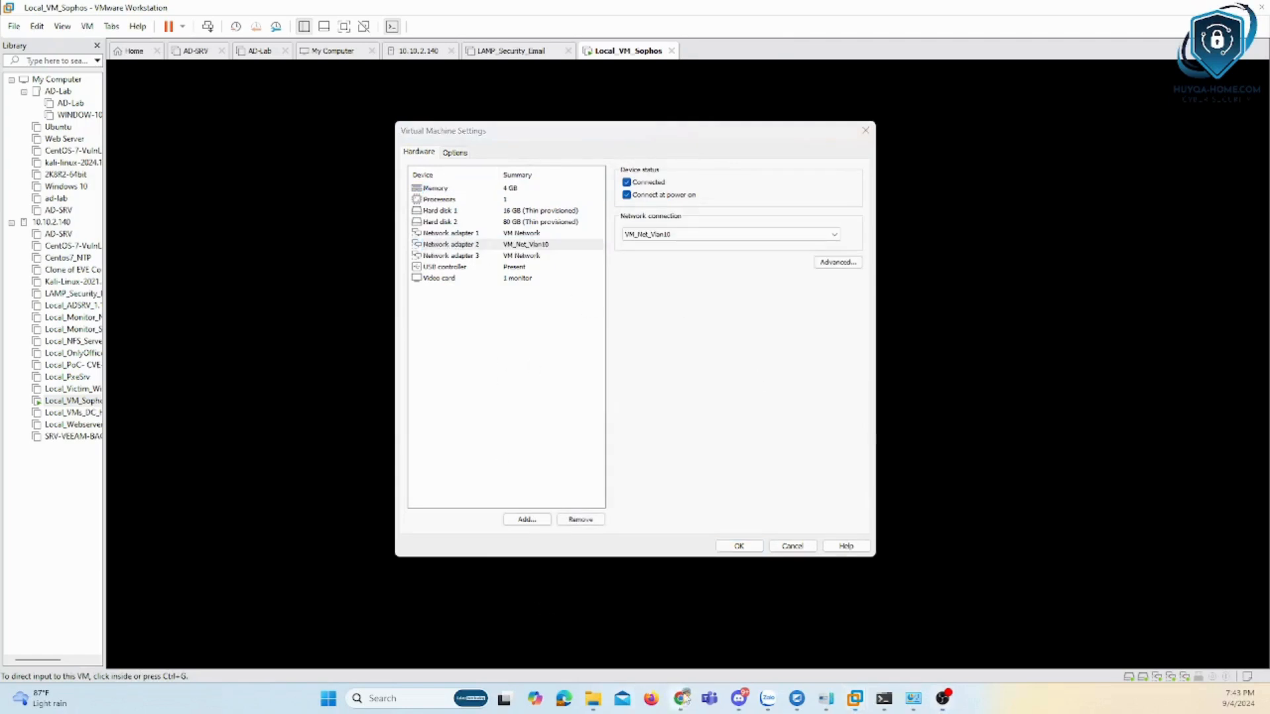
pyautogui.click(615, 630)
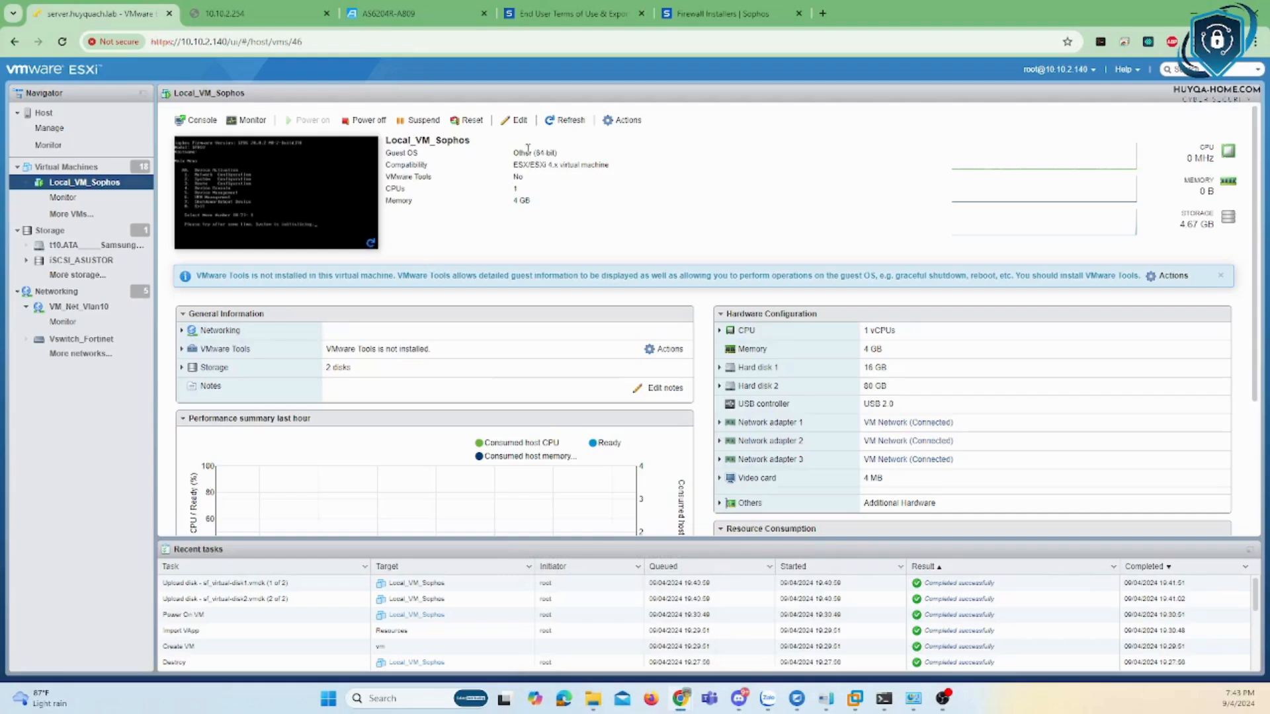
pyautogui.click(515, 120)
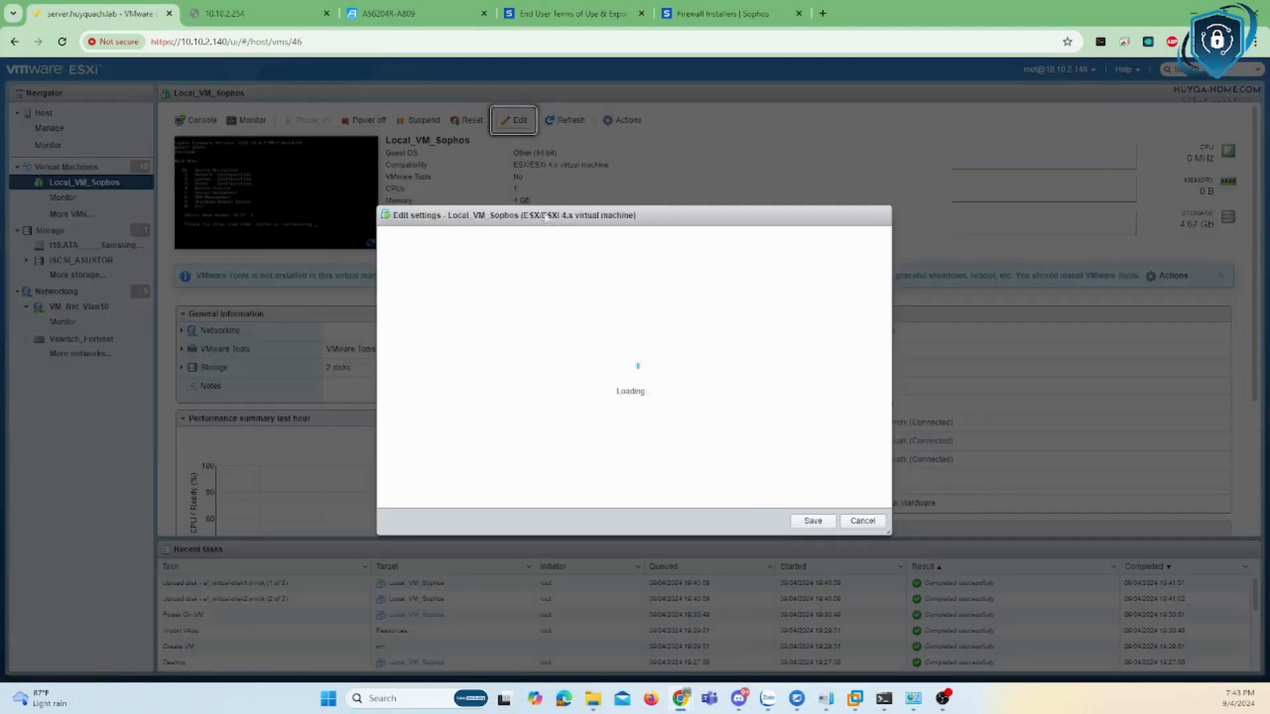
pyautogui.scroll(-2, 635, 453)
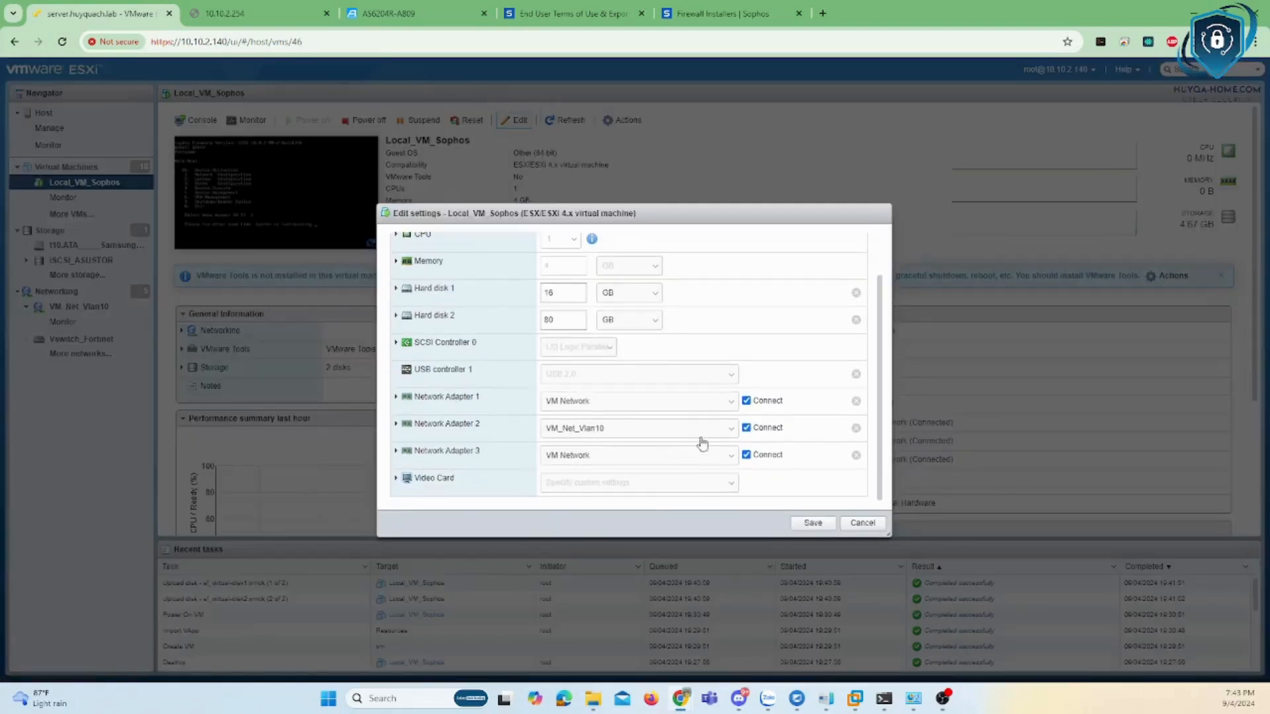
pyautogui.click(862, 522)
# Open the VM_Net_Vlan10 port group from the ESXi host's networking port groups.
pyautogui.click(115, 297)
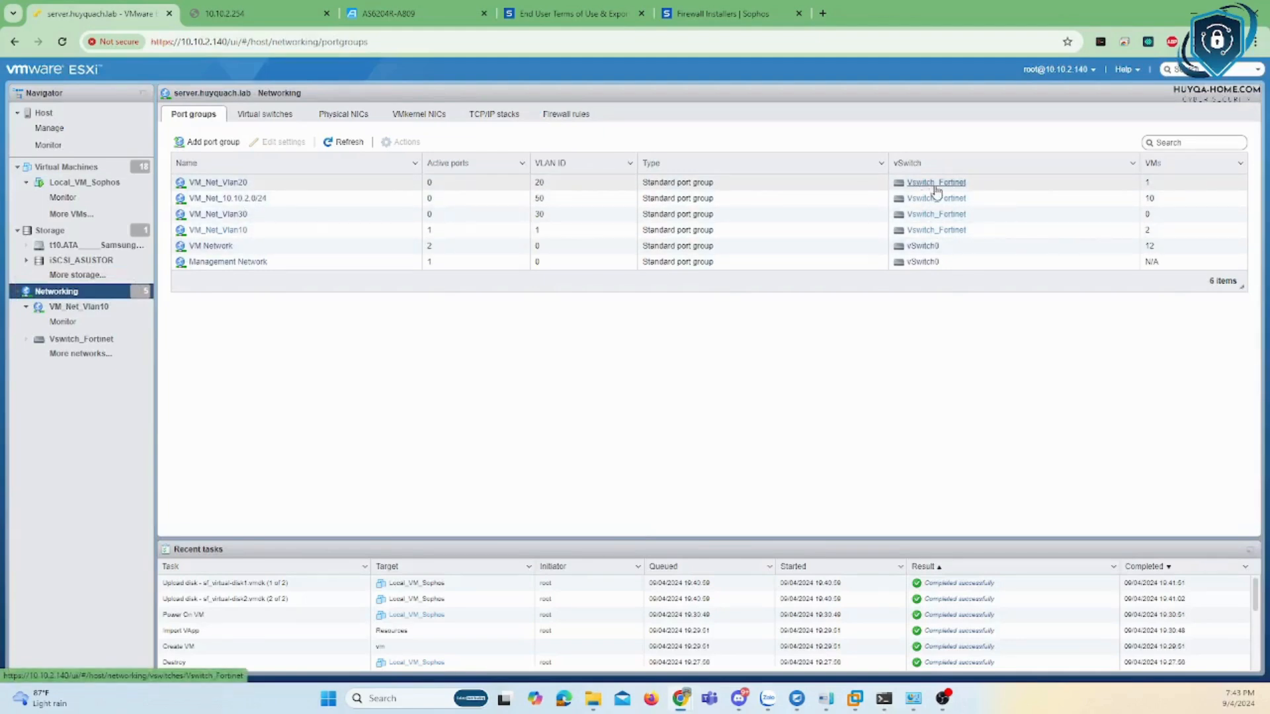
pyautogui.click(220, 232)
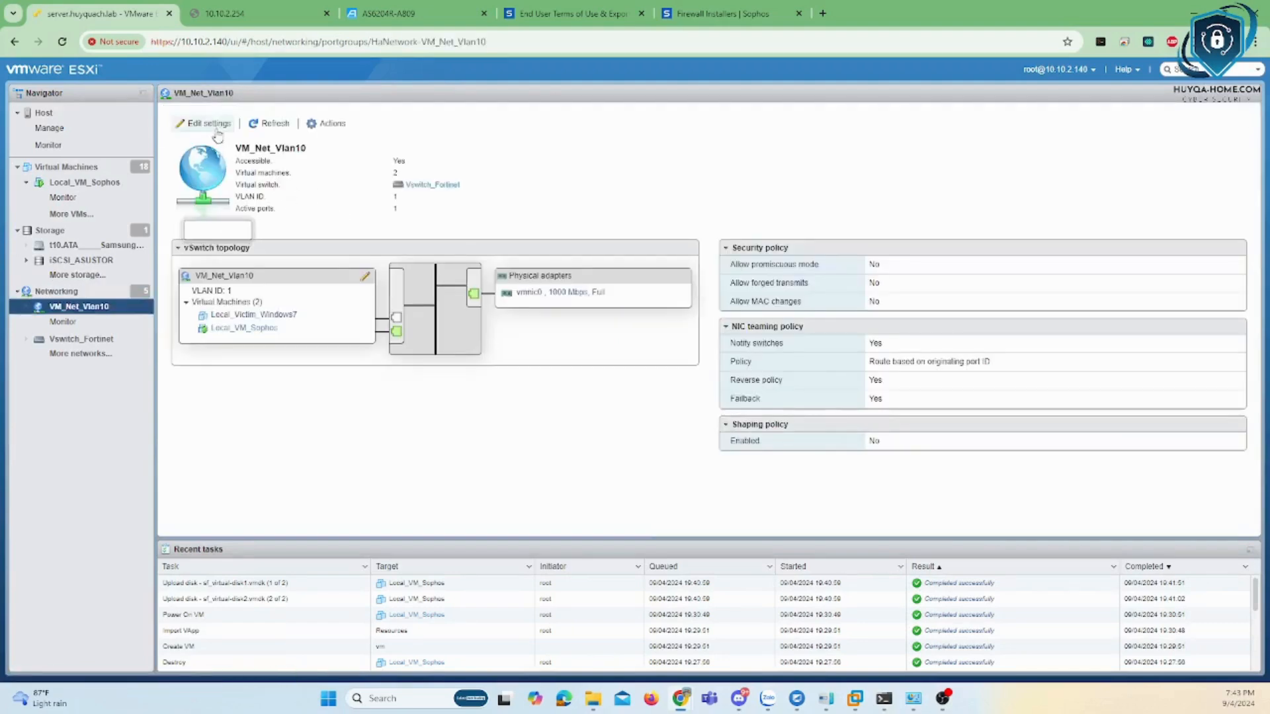
pyautogui.click(203, 123)
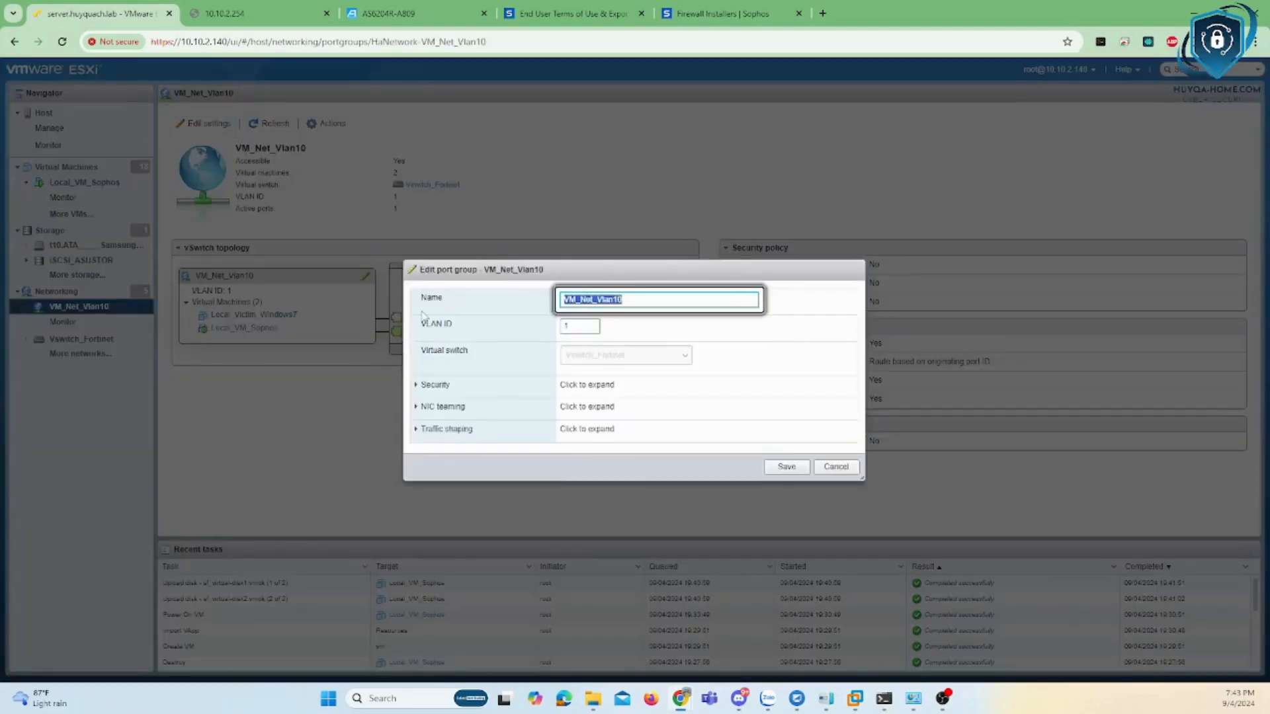
pyautogui.write('10')
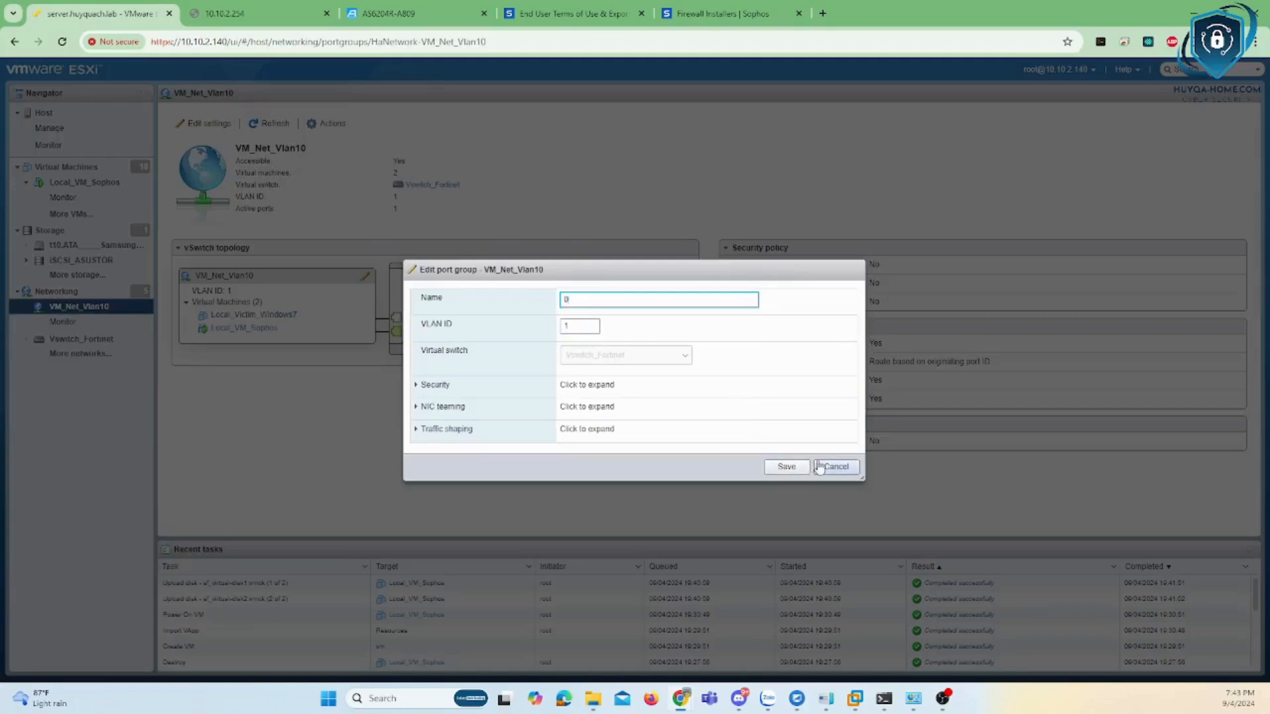
pyautogui.click(822, 467)
# Set the VLAN ID of the VM_Net_Vlan10 port group to 0 and save it.
pyautogui.click(202, 123)
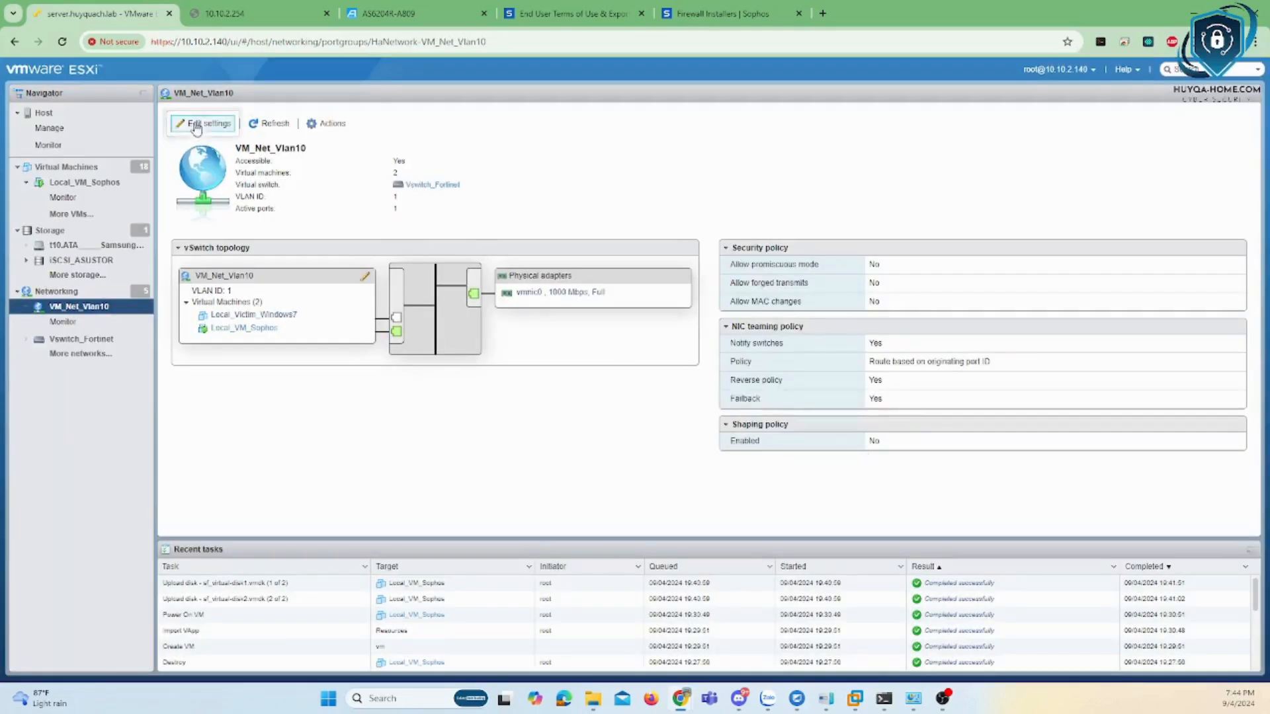
pyautogui.click(578, 325)
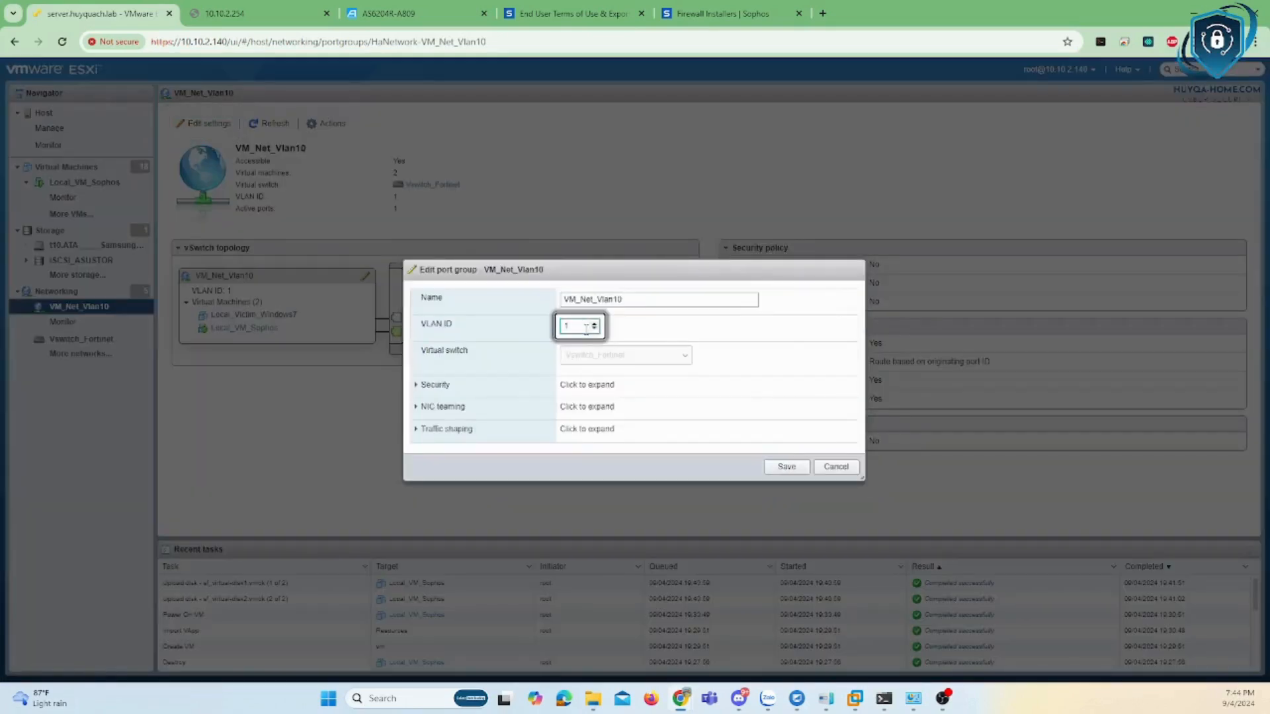
pyautogui.press('BackSpace')
pyautogui.write('0')
pyautogui.click(786, 466)
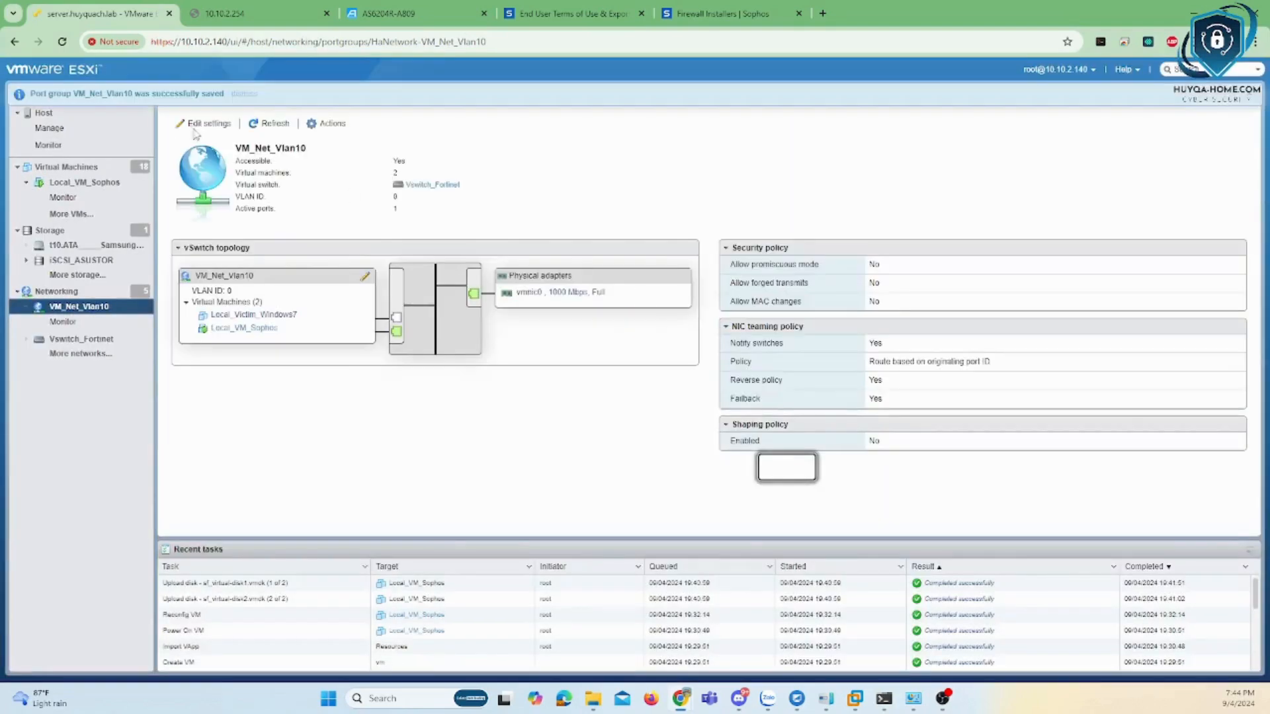
# Review the host's port groups and the topology of the virtual switch Vswitch_Fortinet.
pyautogui.click(57, 291)
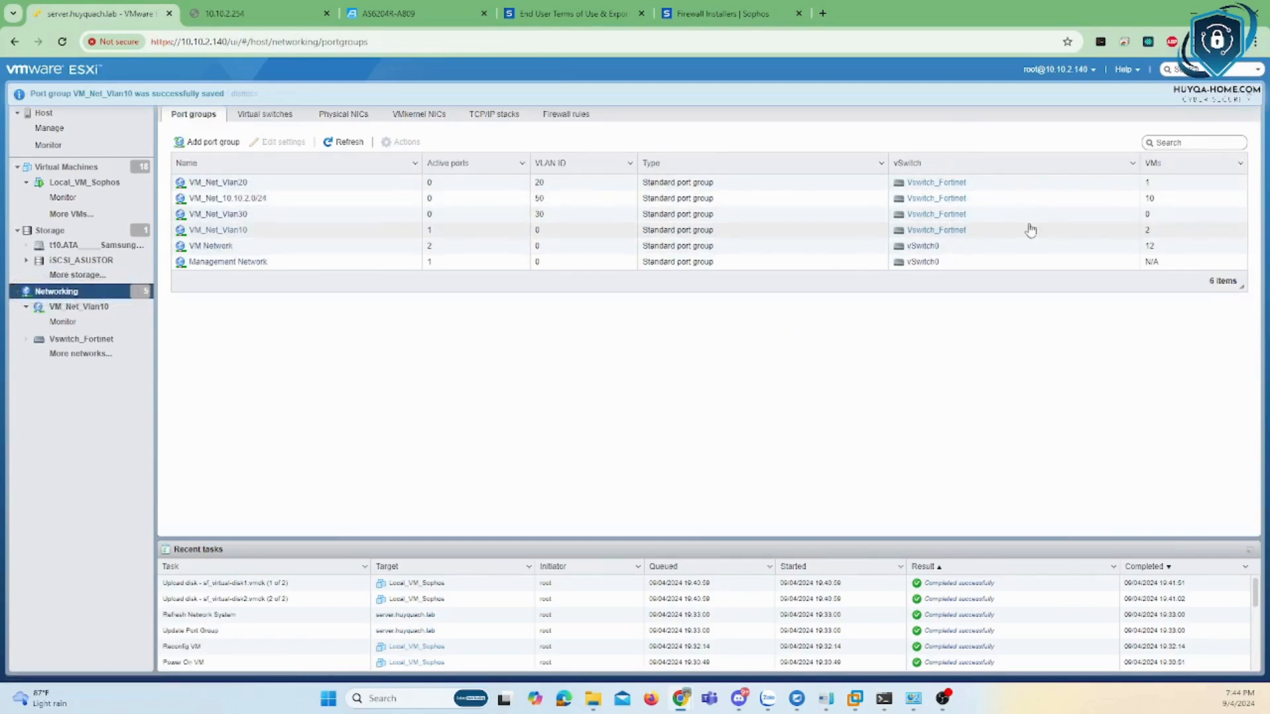
pyautogui.click(269, 118)
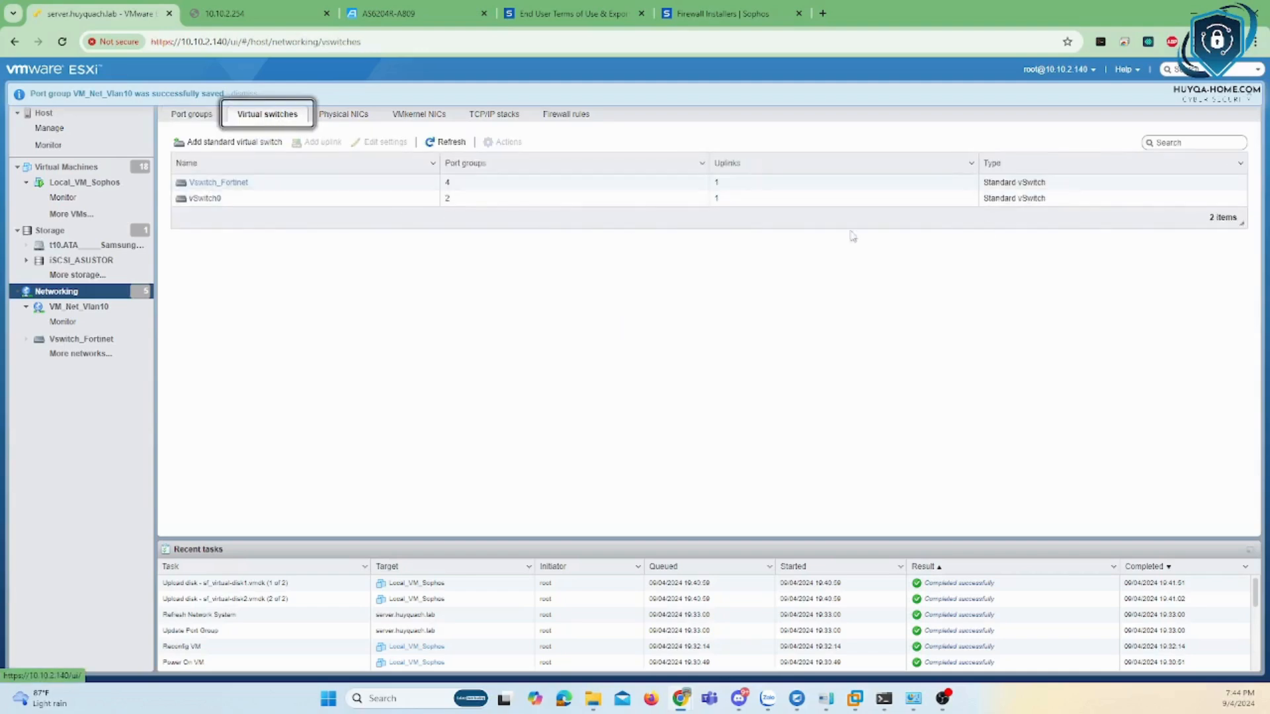
pyautogui.click(217, 185)
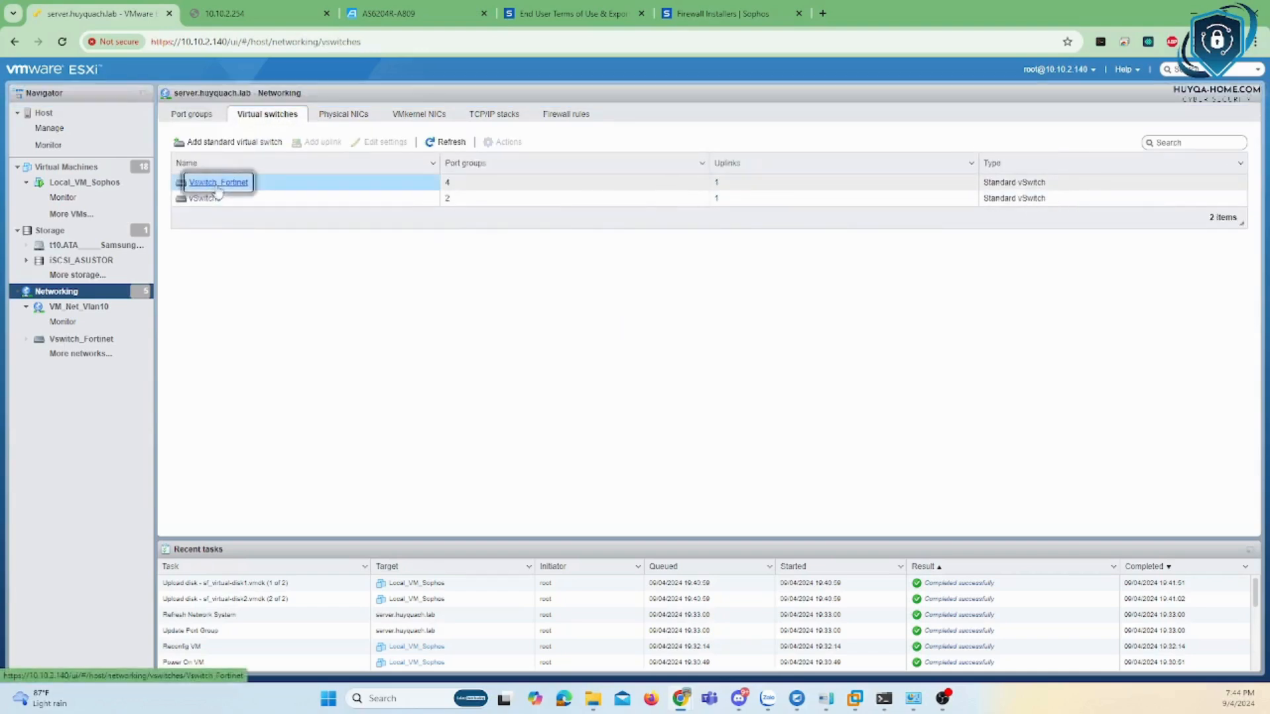
pyautogui.click(217, 184)
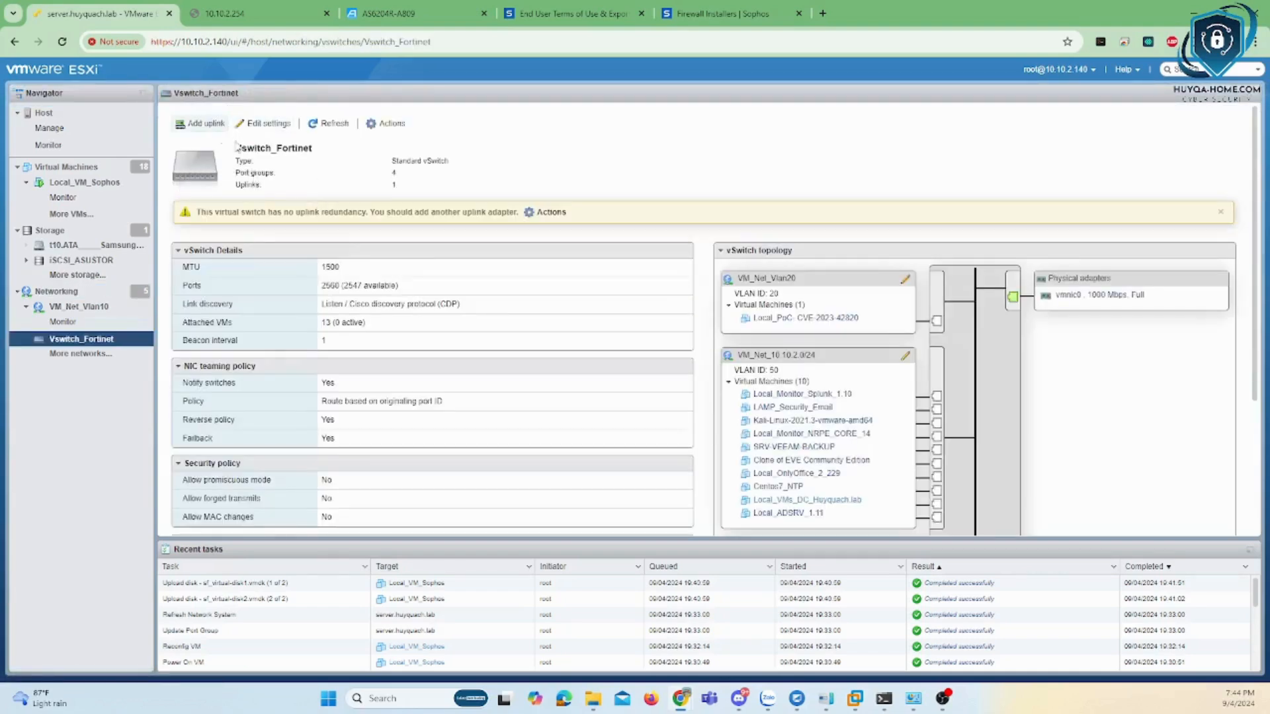
pyautogui.scroll(-3, 959, 343)
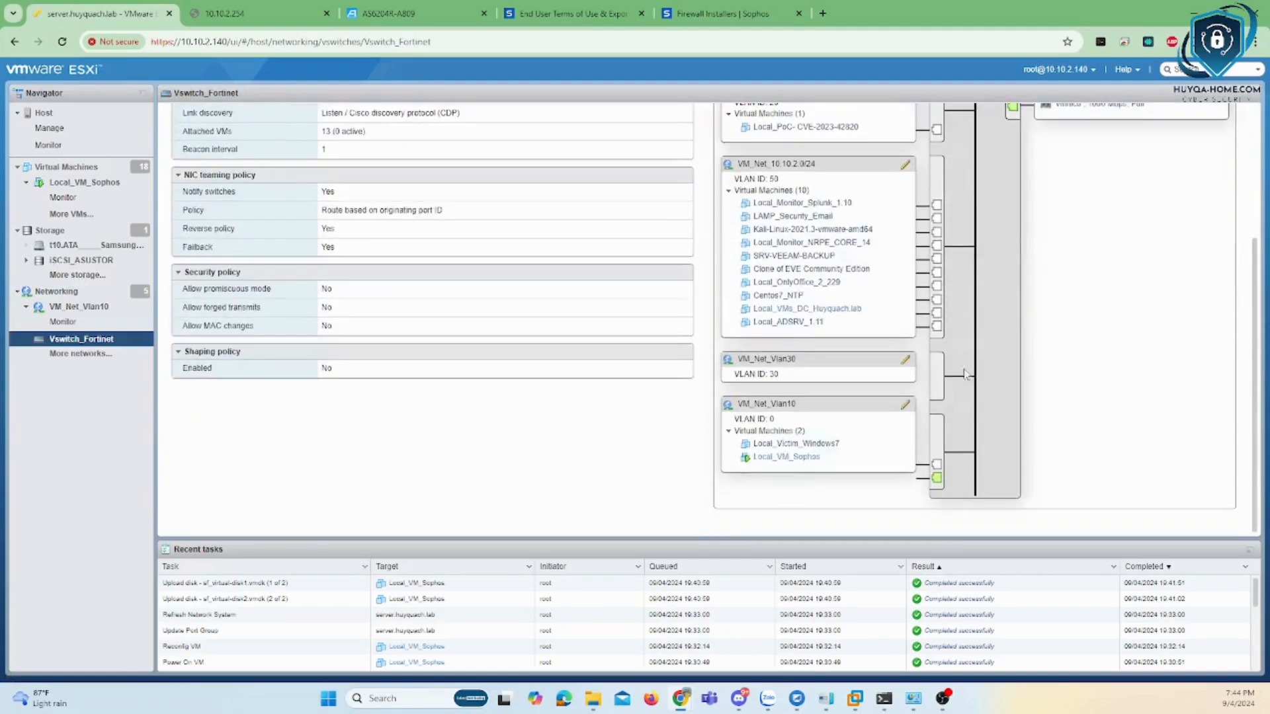
pyautogui.scroll(3, 967, 387)
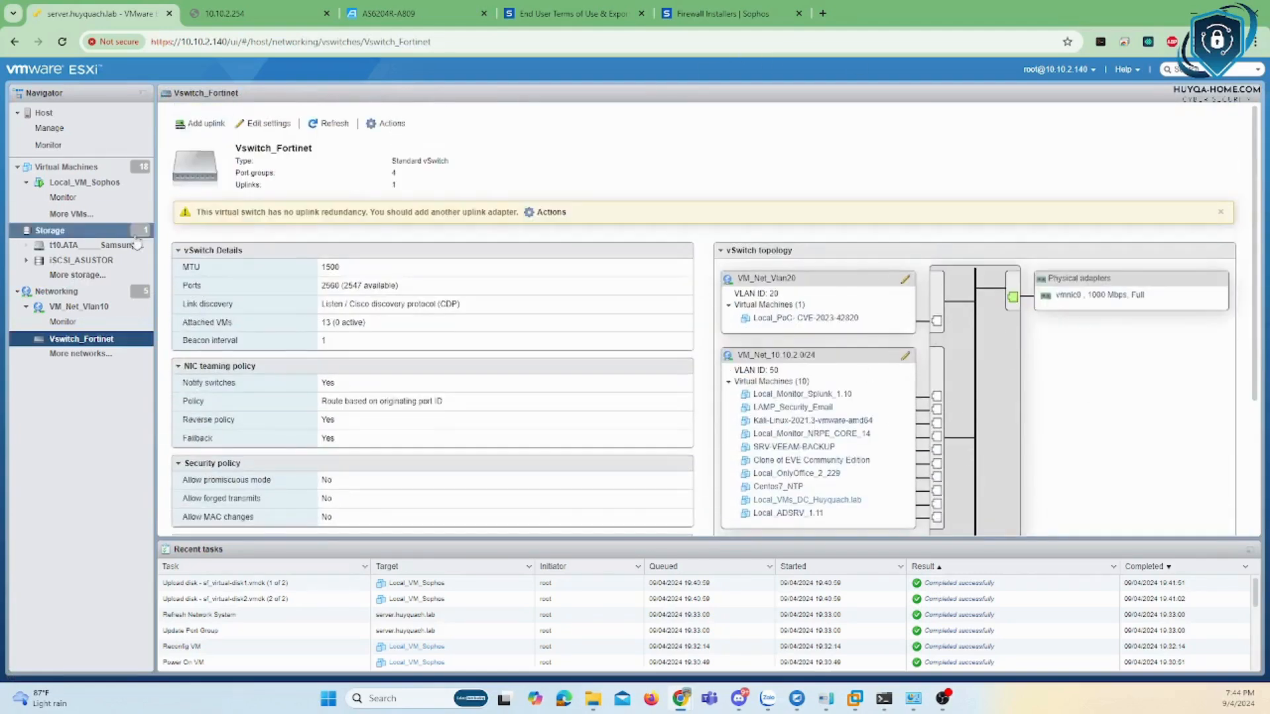
# Check the link speeds of the host's physical NICs, including vmnic0 and vmnic2.
pyautogui.click(78, 306)
pyautogui.click(56, 291)
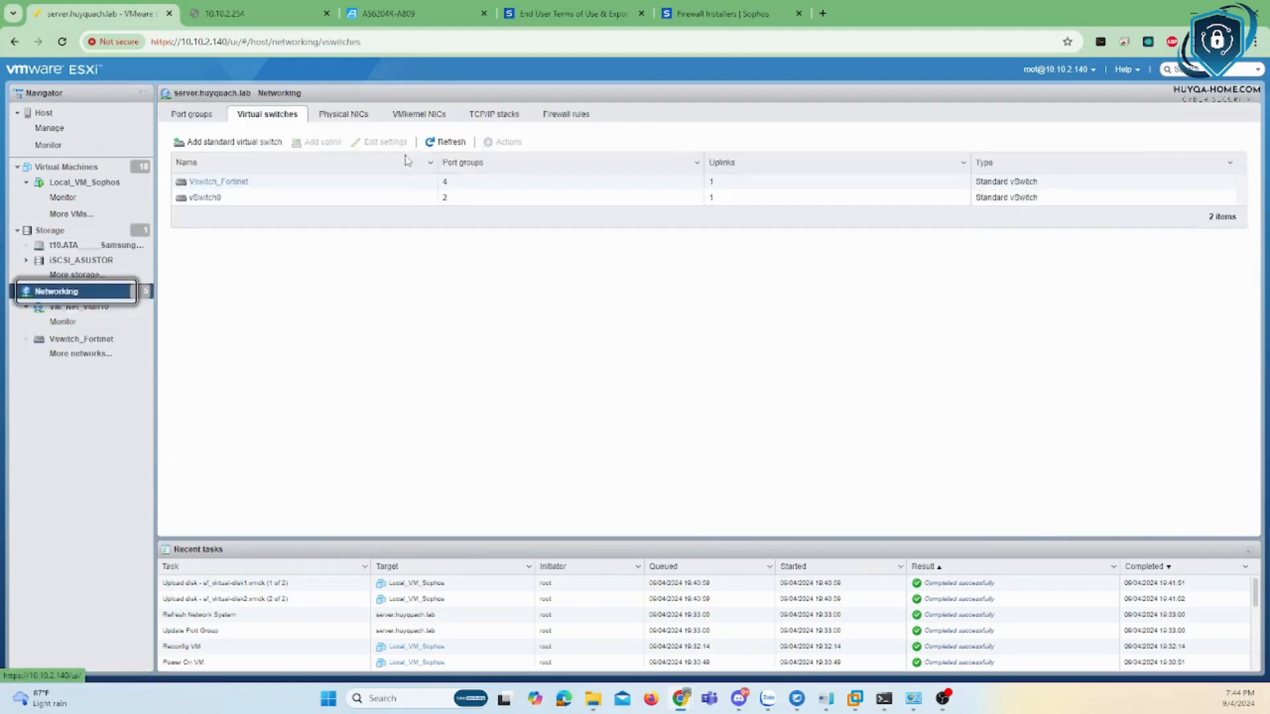
pyautogui.click(343, 114)
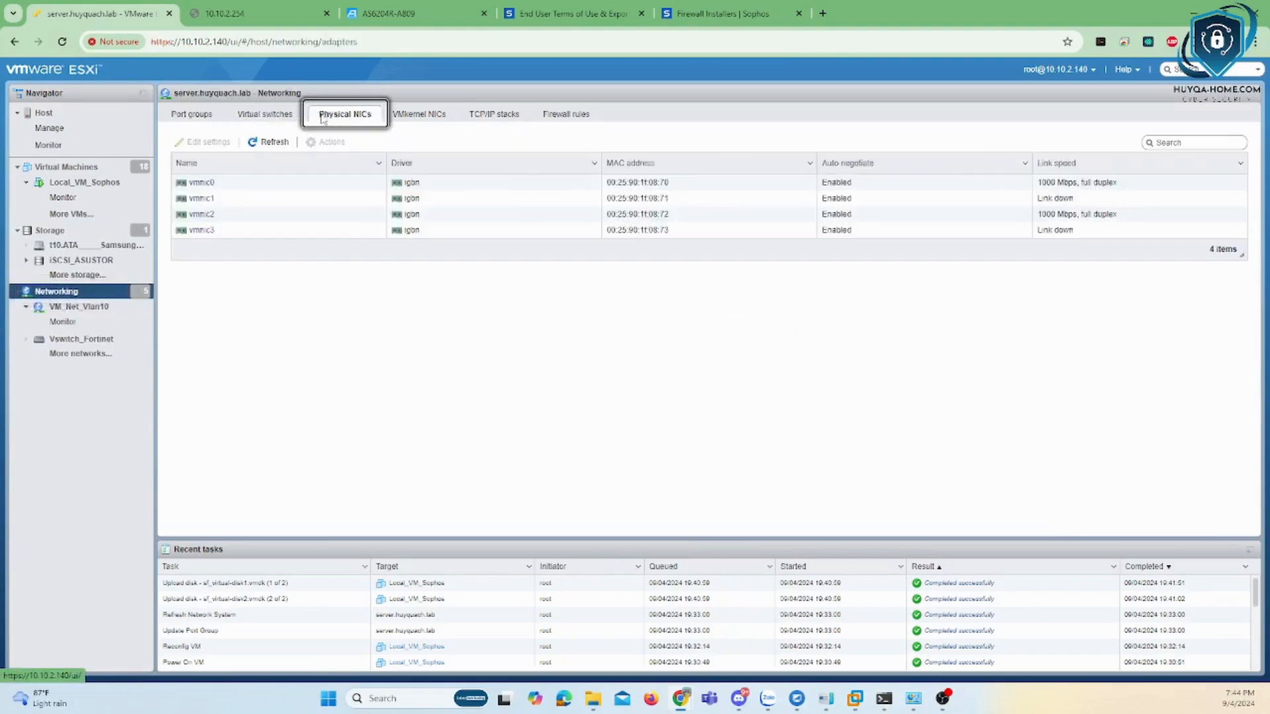
pyautogui.click(1137, 189)
pyautogui.click(1005, 218)
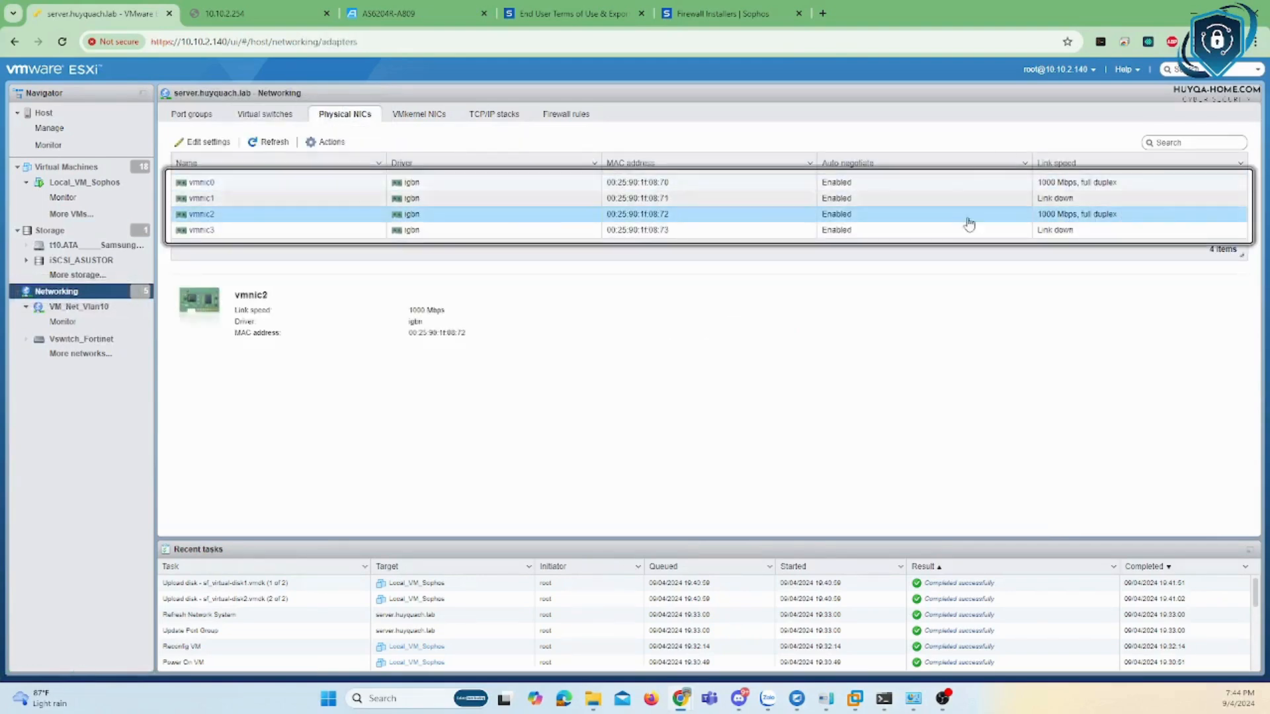
# Return to the Local_VM_Sophos console in VMware Workstation and dismiss its virtual machine settings without changes.
pyautogui.click(61, 182)
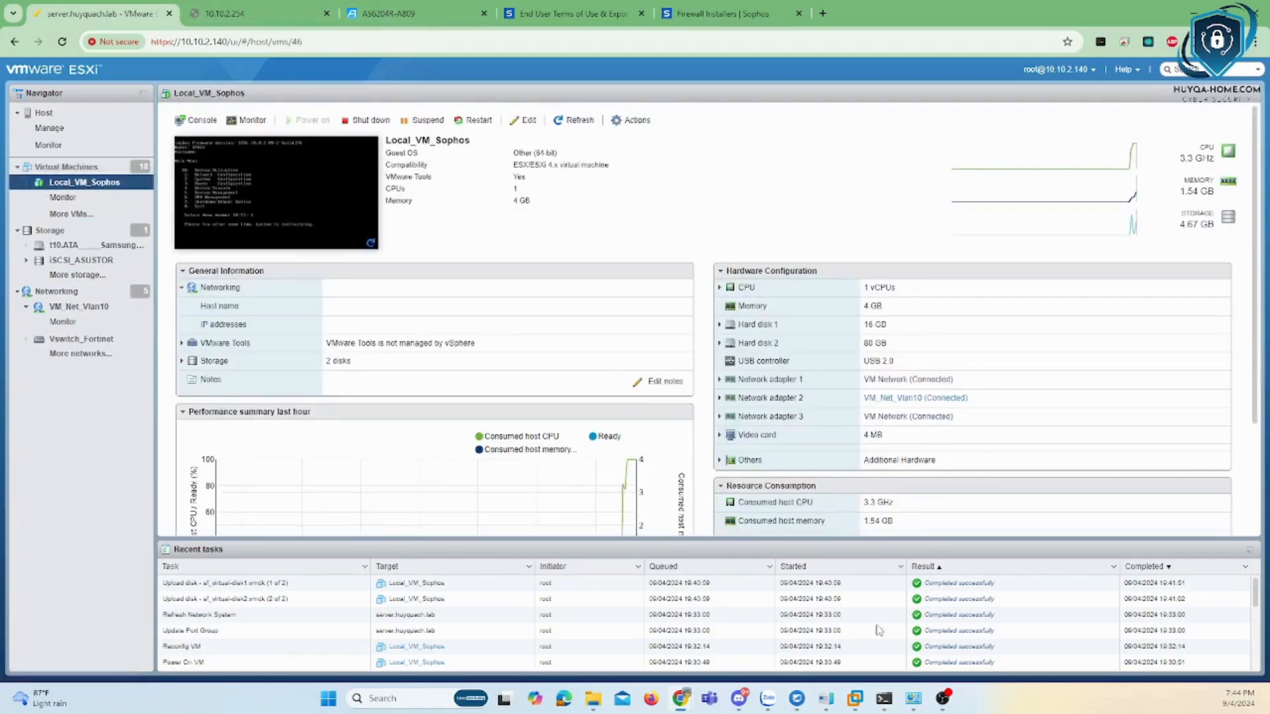
pyautogui.moveTo(855, 698)
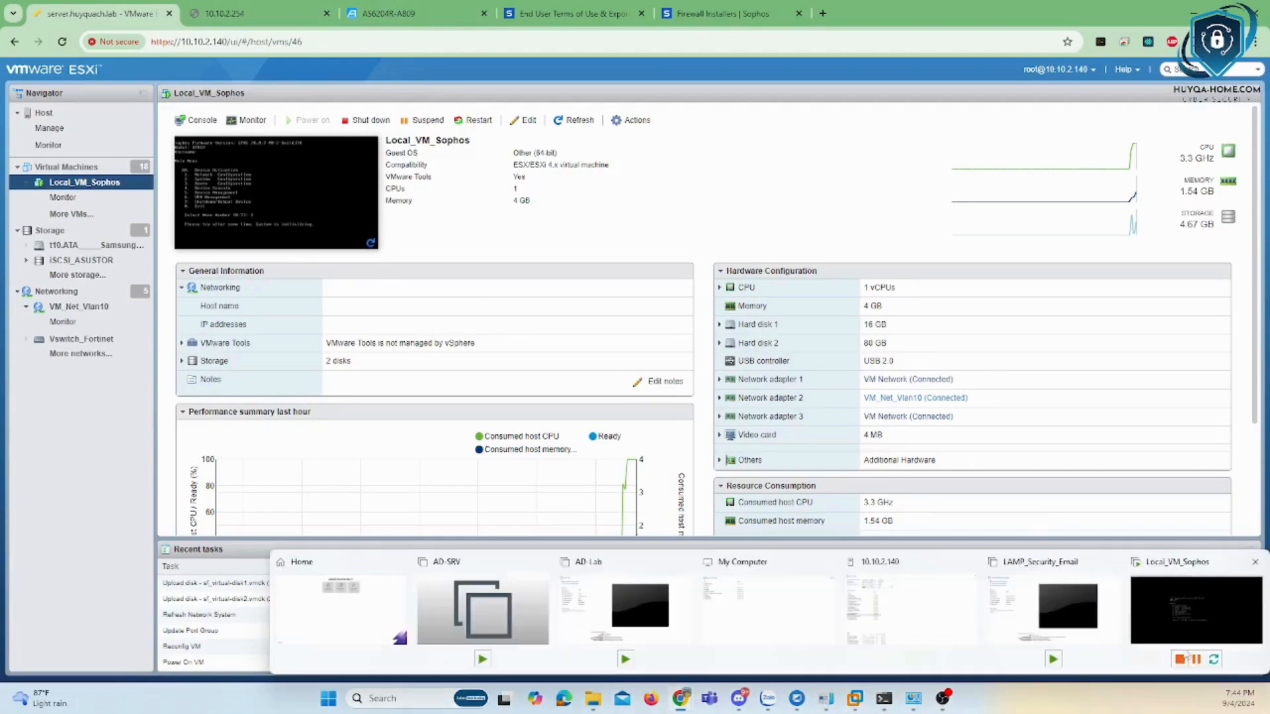
pyautogui.click(1221, 618)
pyautogui.click(793, 547)
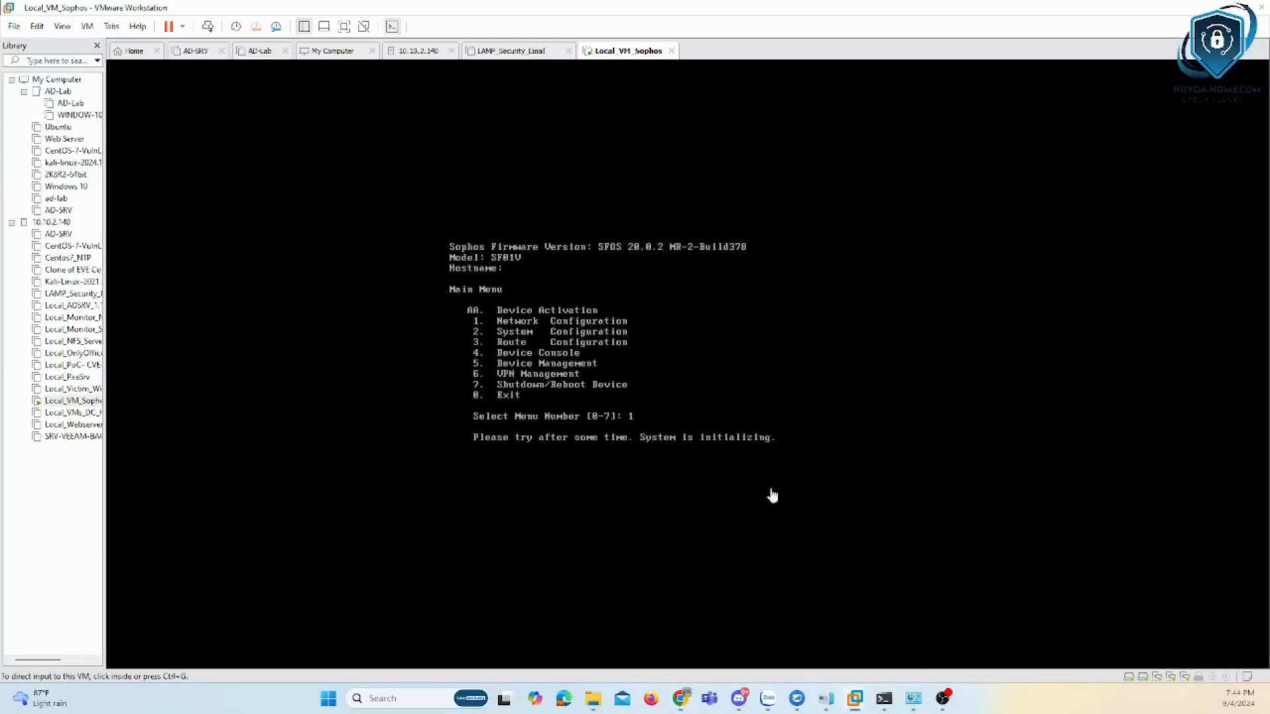
# Open Interface Configuration under Network Configuration in the Sophos console and page through the PortA and PortB settings.
pyautogui.click(714, 396)
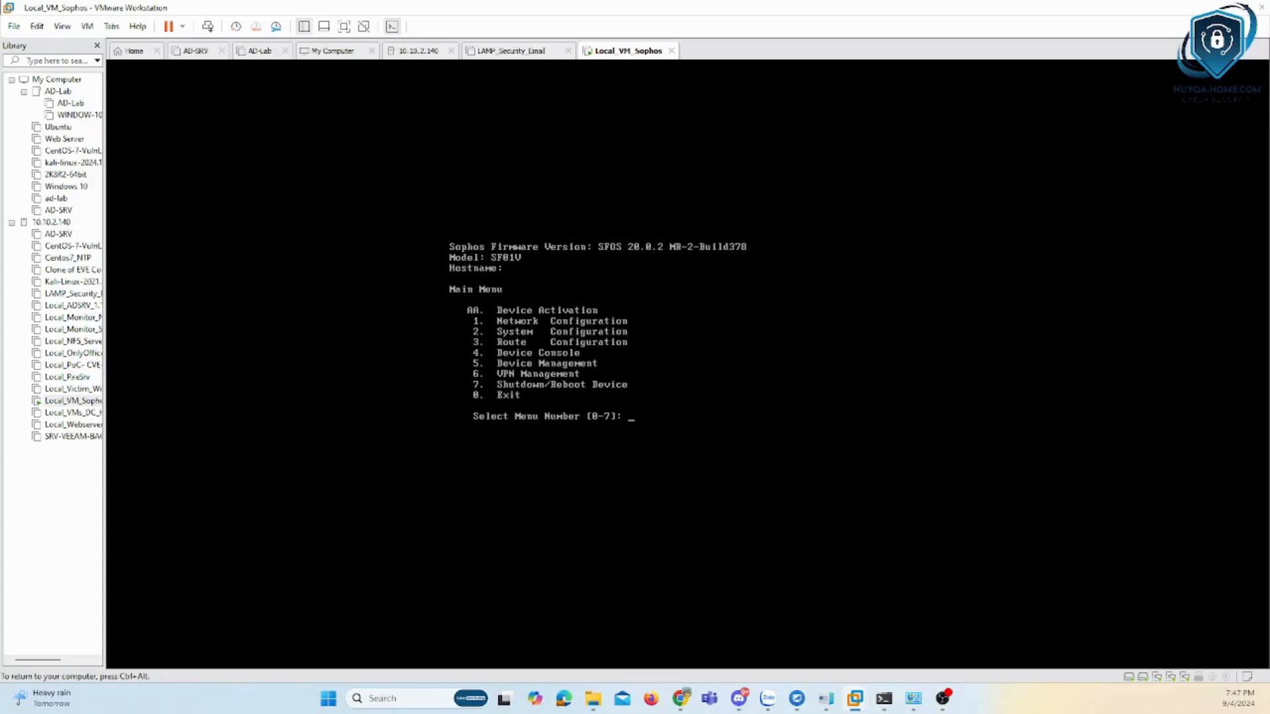
pyautogui.write('1')
pyautogui.press('Return')
pyautogui.write('1')
pyautogui.press('Return')
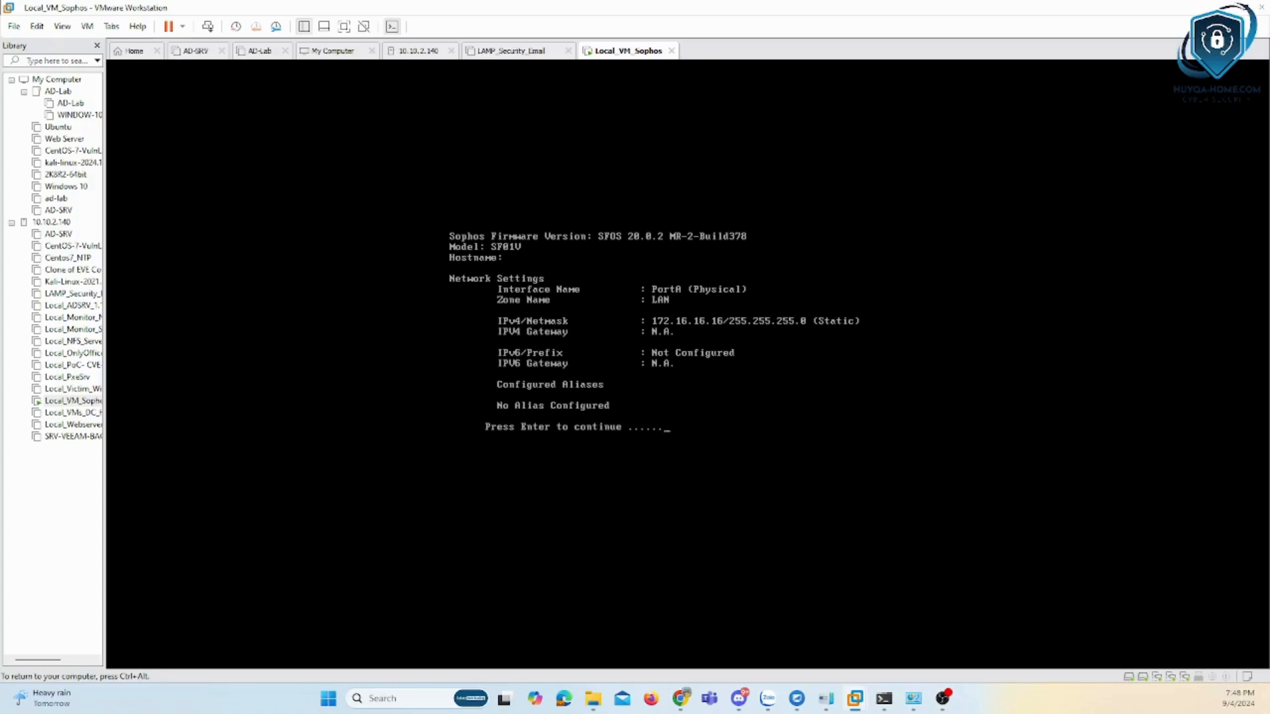
pyautogui.press('Return')
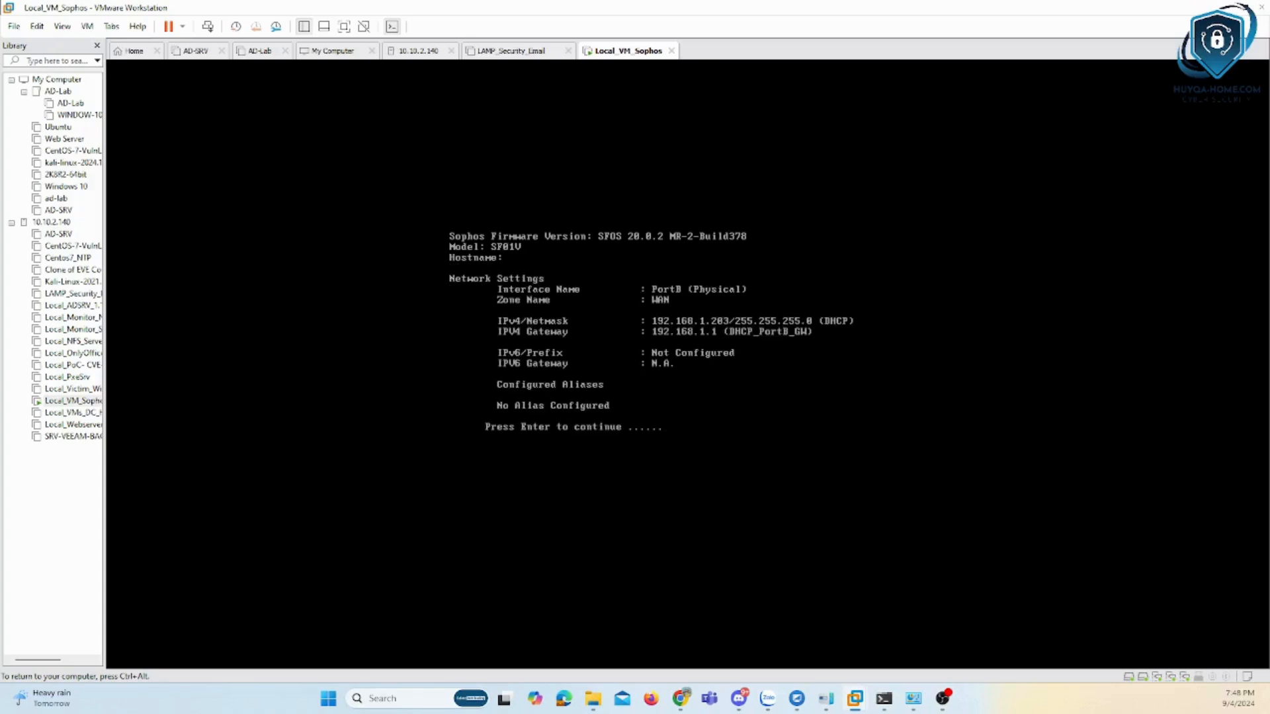
pyautogui.press('Return')
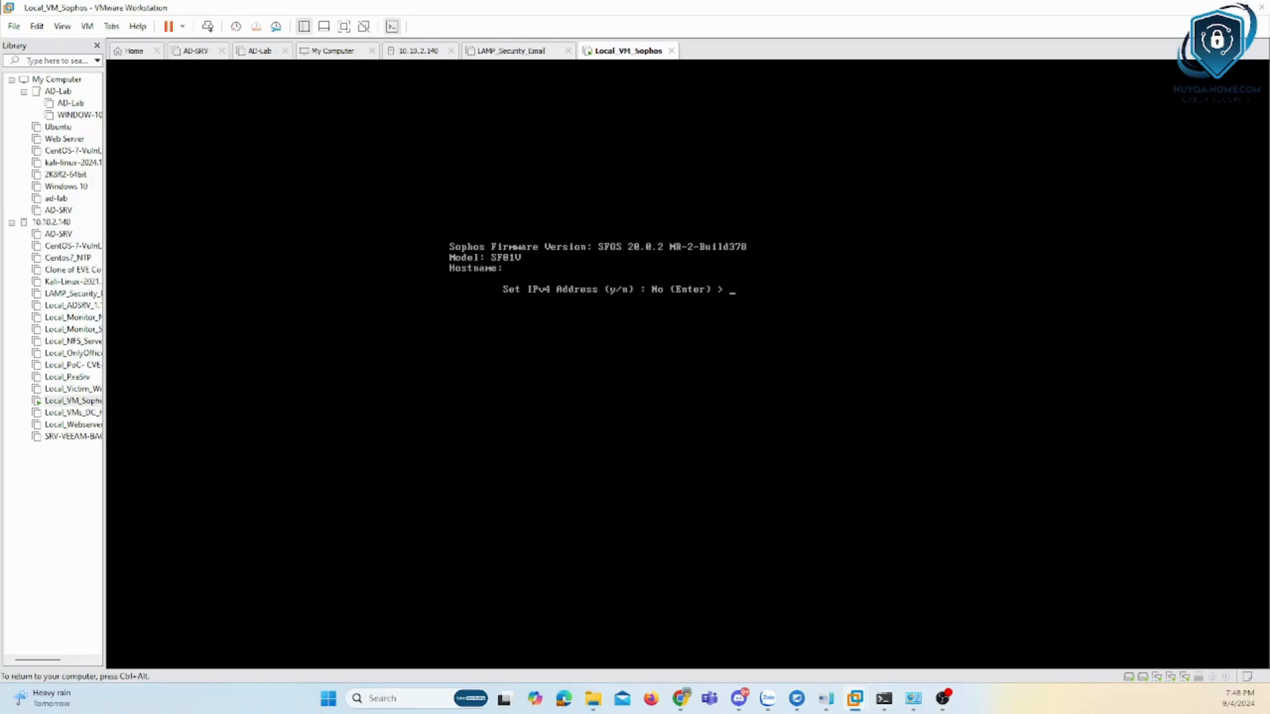
# Choose to set the IPv4 address and enter 10.10.2.254 as the new IP address of PortA.
pyautogui.write('y')
pyautogui.press('Return')
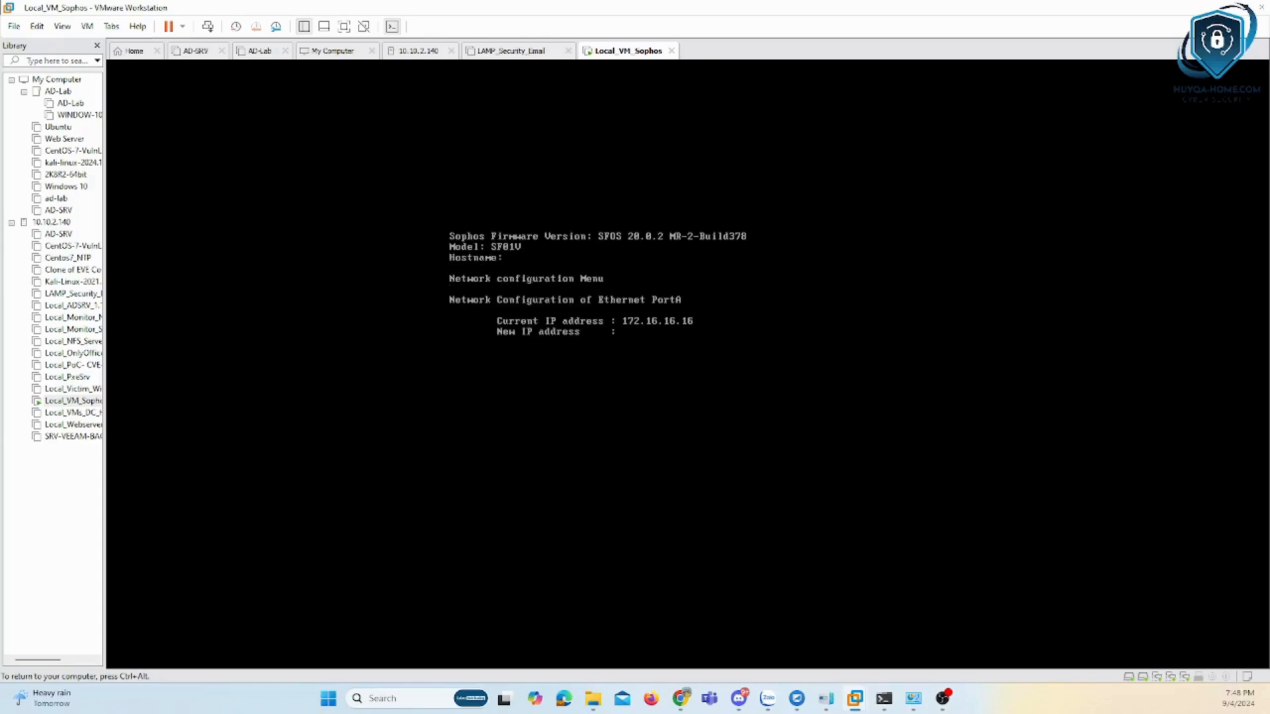
pyautogui.write('10.10.2.25')
pyautogui.hotkey('ctrl', 'alt')
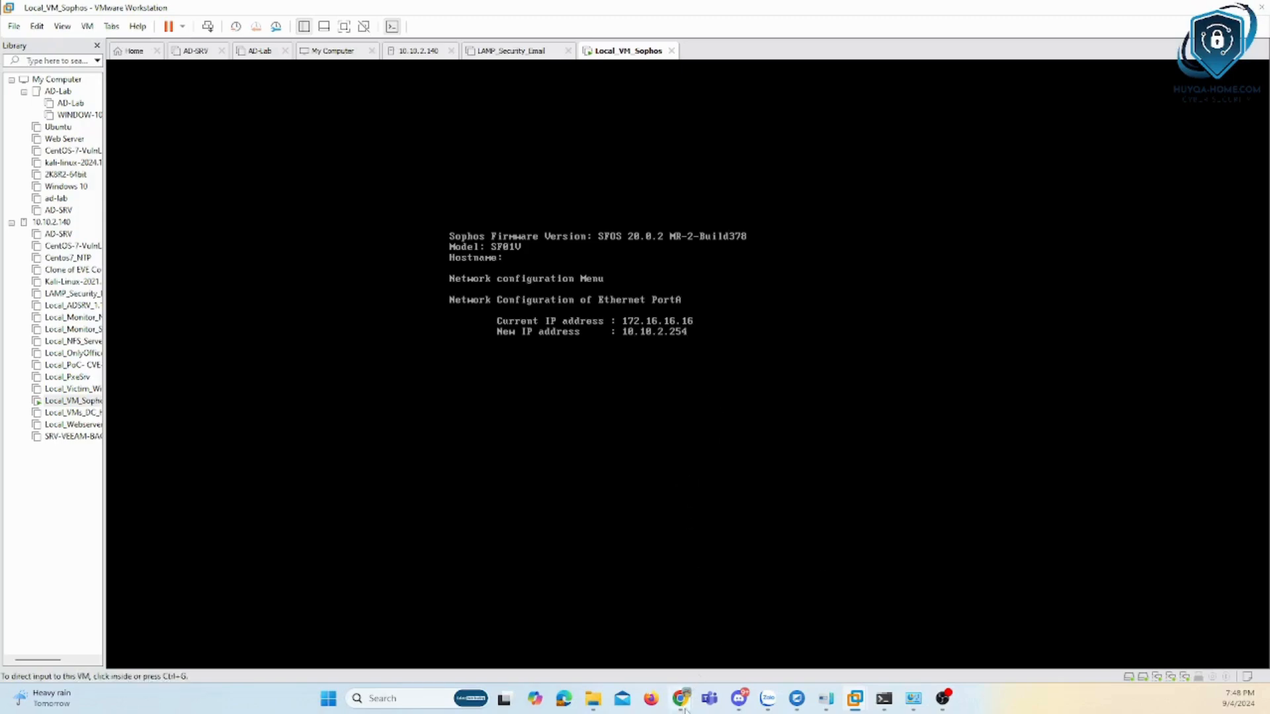
pyautogui.moveTo(686, 709)
pyautogui.click(617, 622)
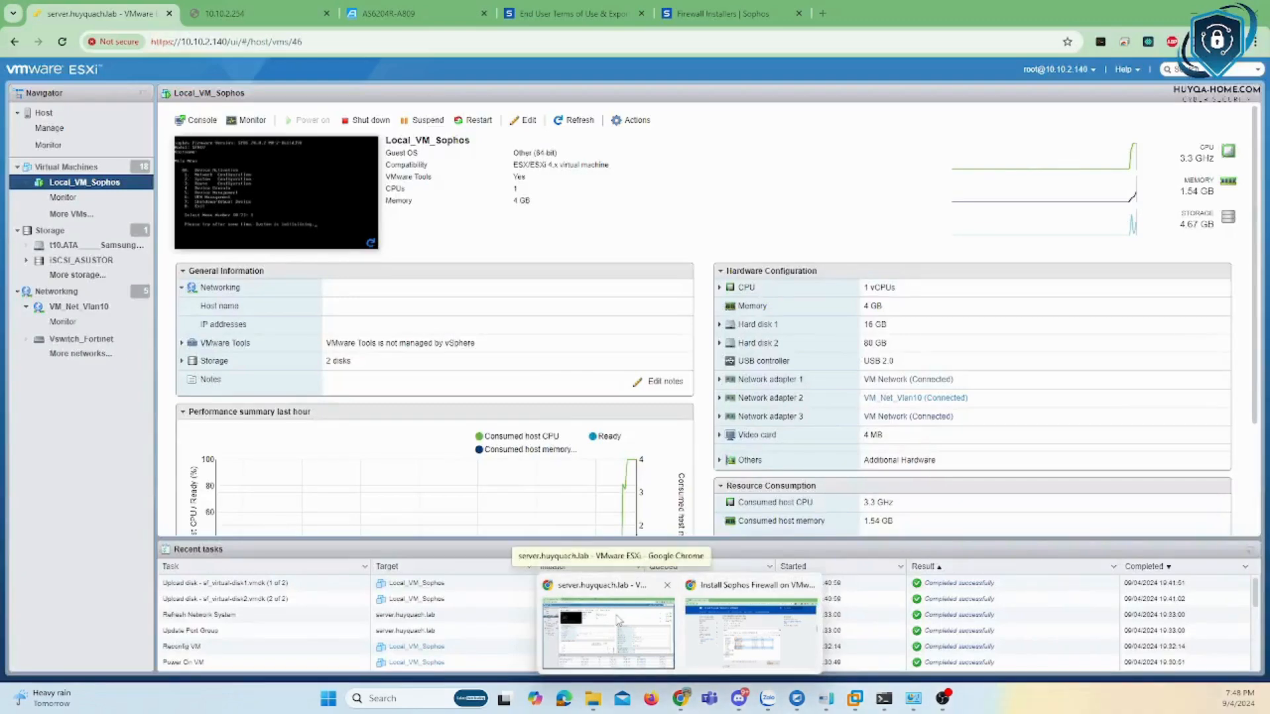
pyautogui.click(618, 622)
pyautogui.click(645, 334)
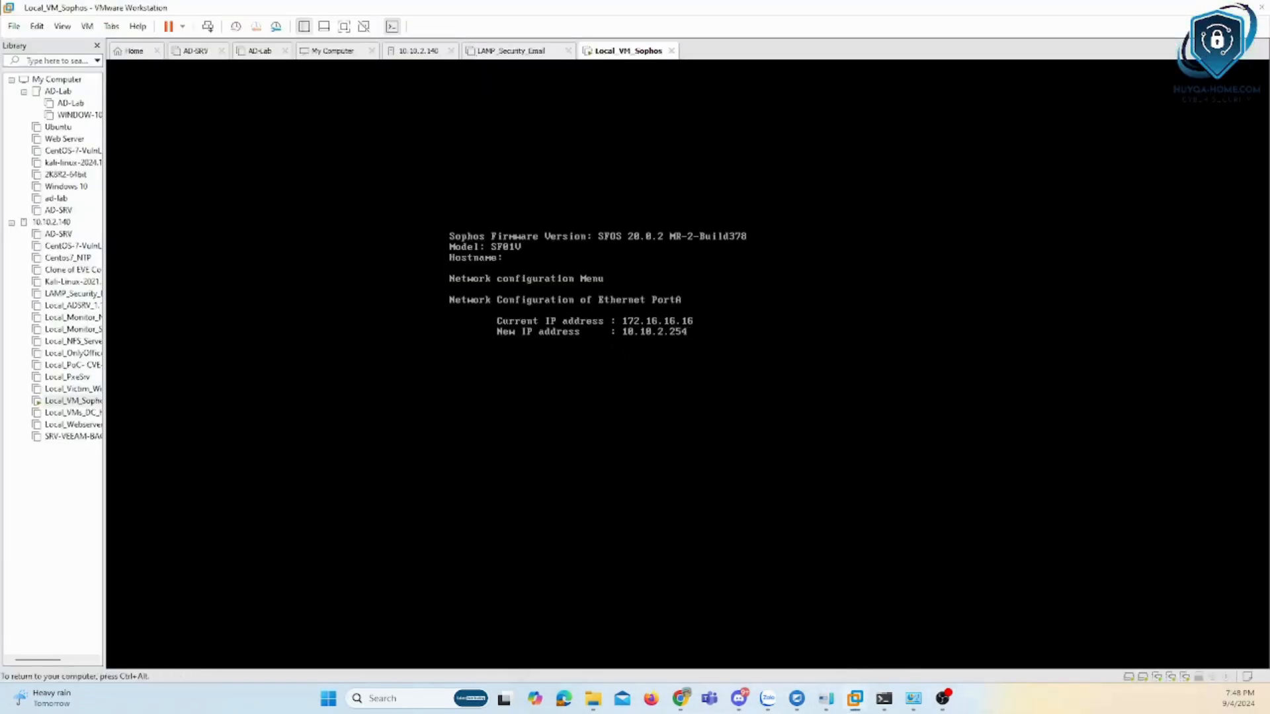
pyautogui.press('Return')
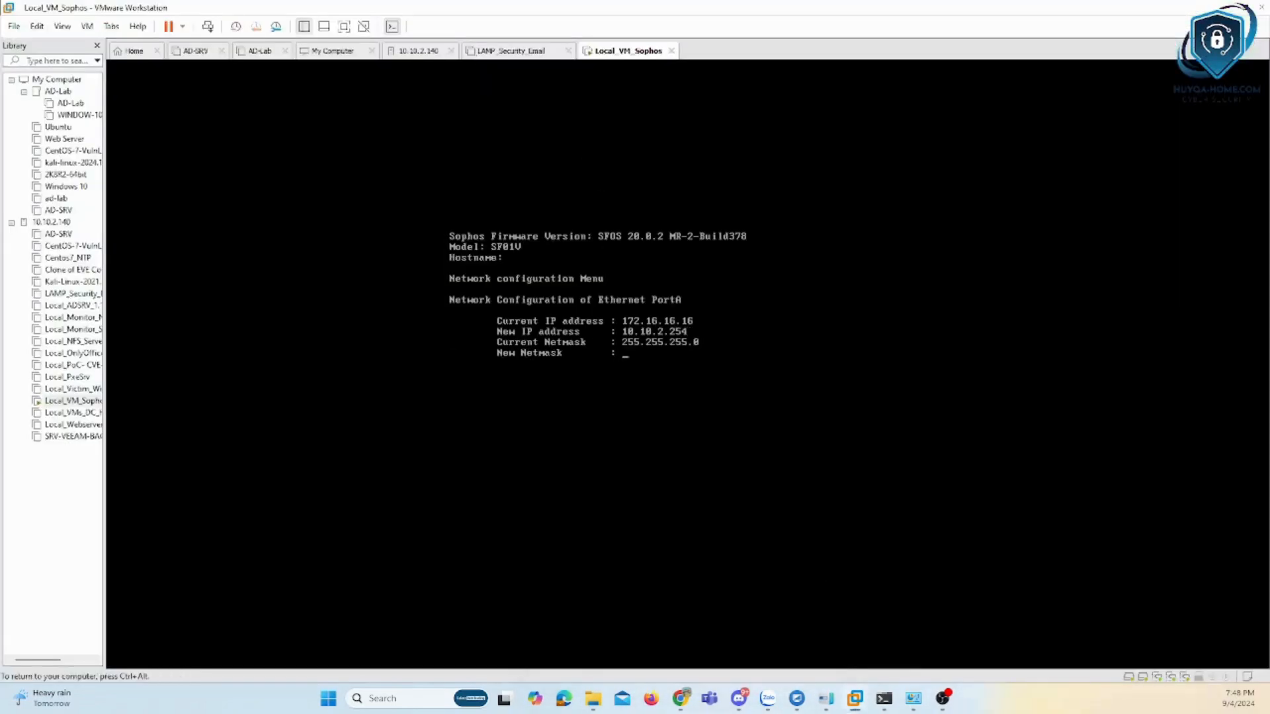
# Set the new netmask of PortA to 255.255.255.0.
pyautogui.write('255.255.255.0')
pyautogui.press('Return')
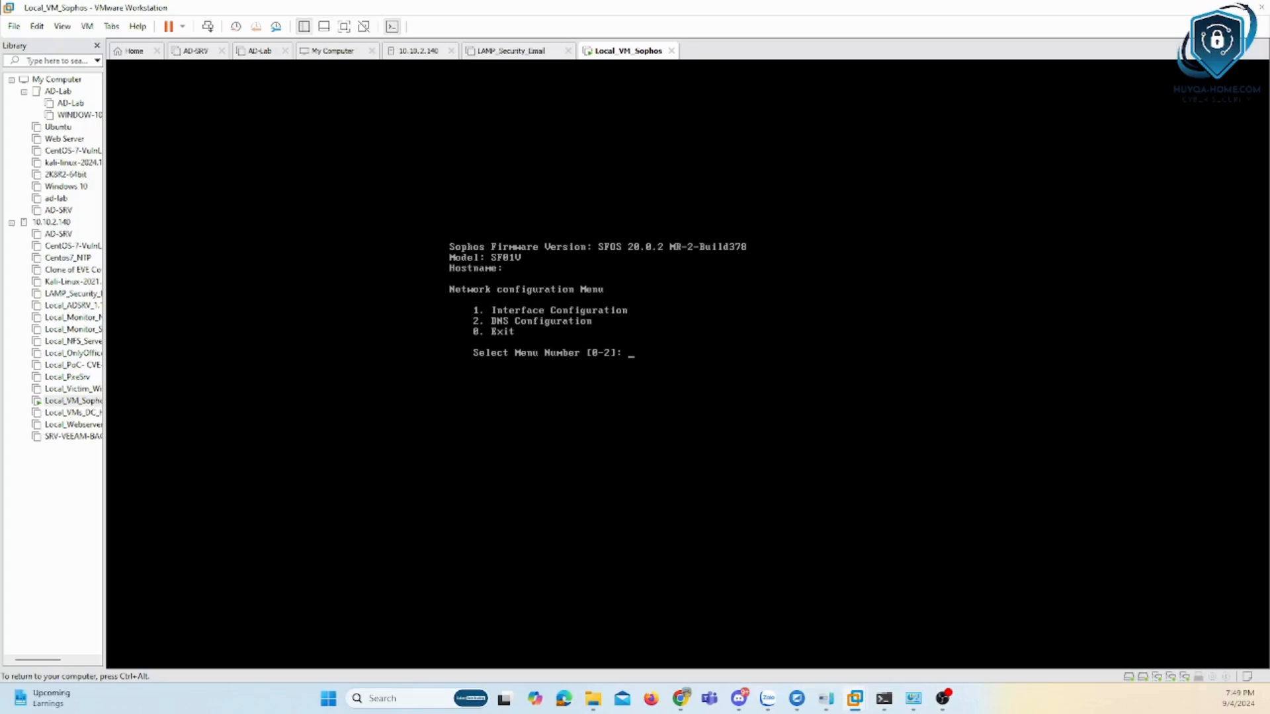
# Open DNS Configuration in the Sophos console and choose to set the IPv4 DNS.
pyautogui.write('2')
pyautogui.press('Return')
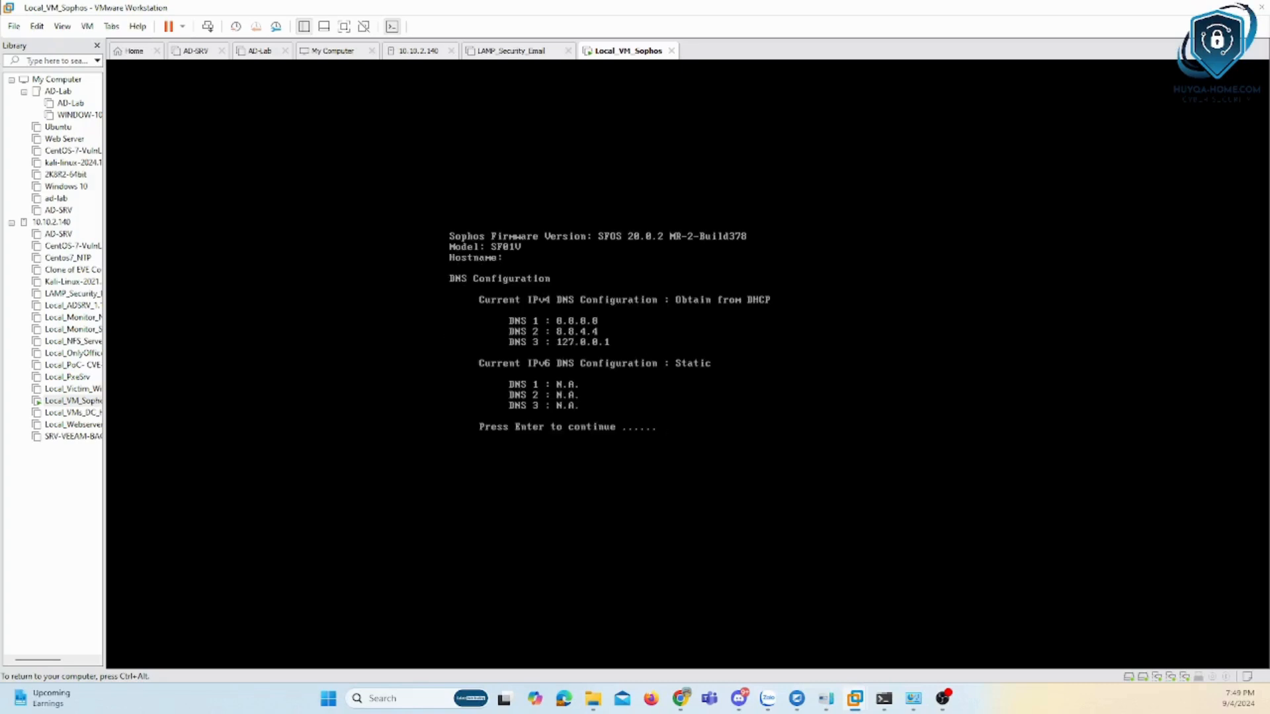
pyautogui.press('Return')
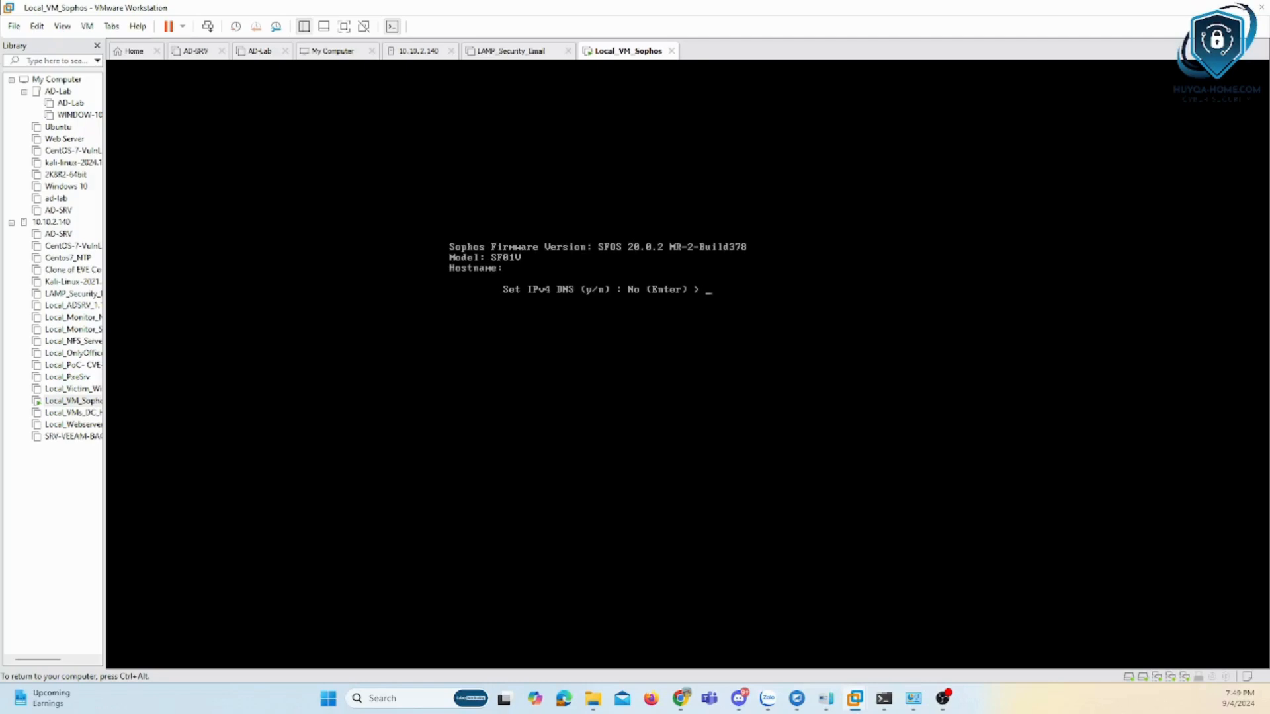
pyautogui.write('y')
pyautogui.press('Return')
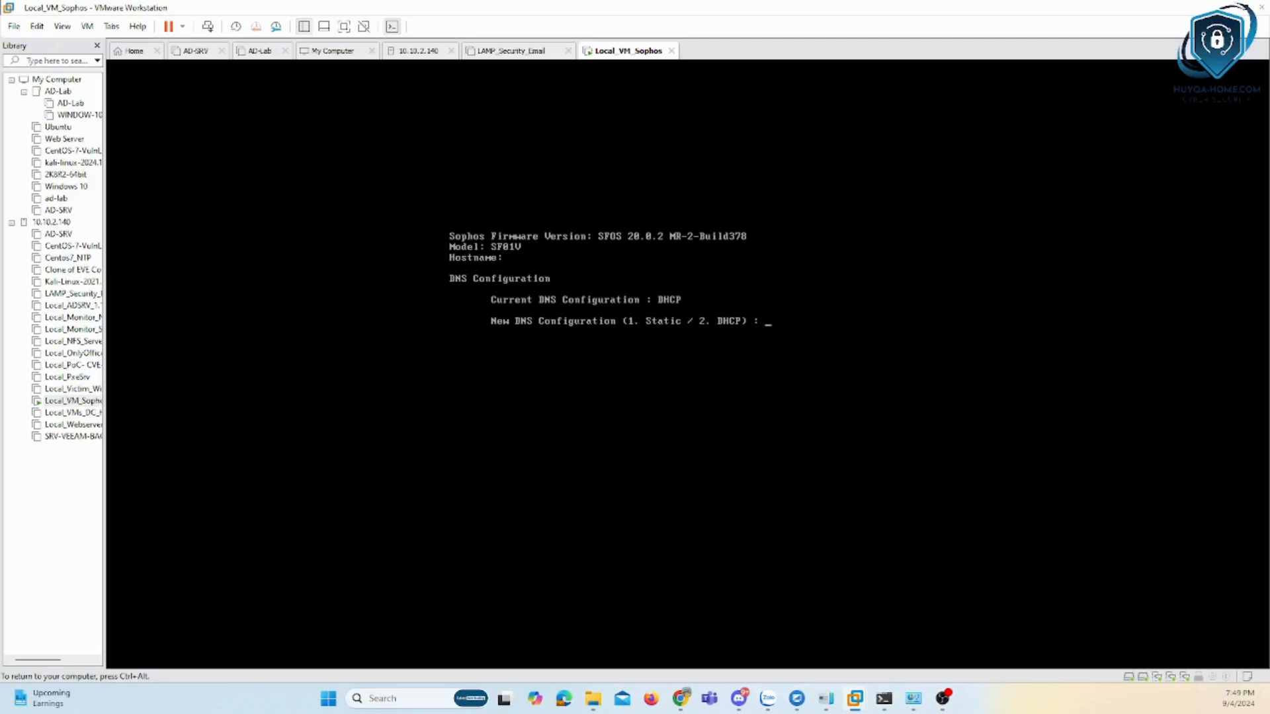
pyautogui.write('1')
pyautogui.press('BackSpace')
pyautogui.write('2')
pyautogui.press('BackSpace')
pyautogui.write('2')
pyautogui.press('Return')
pyautogui.write('2')
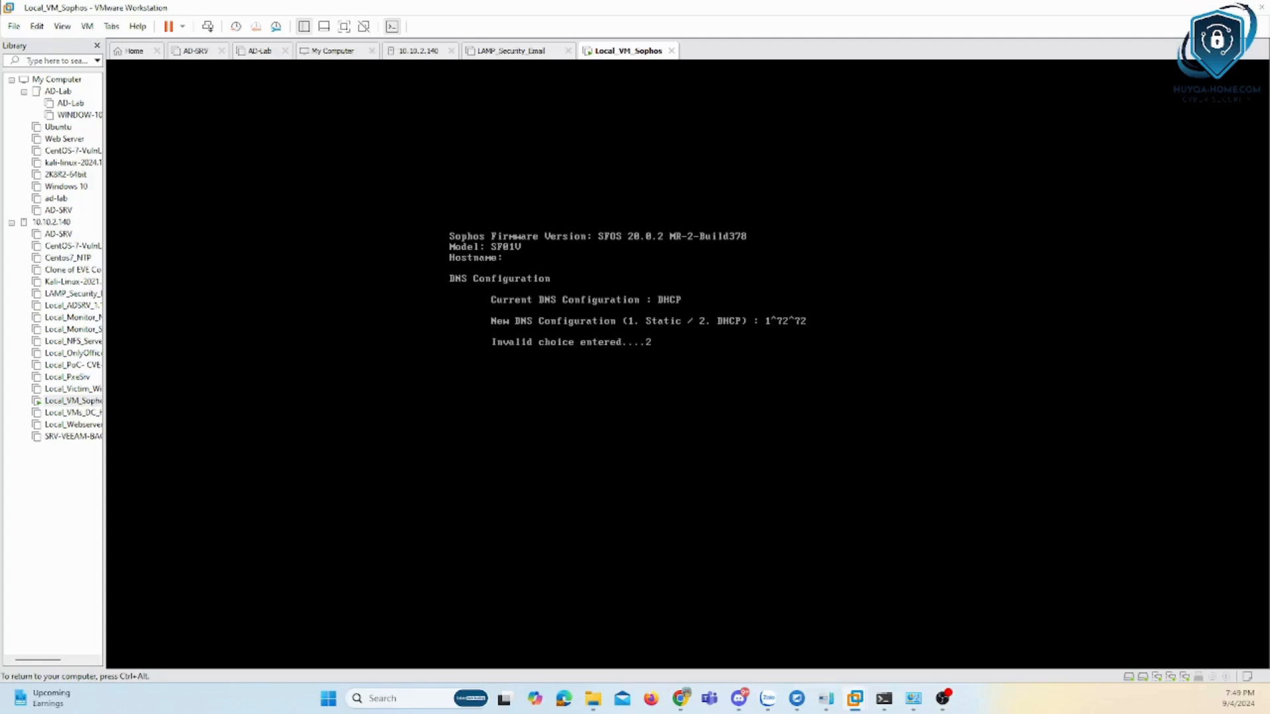
pyautogui.press('Return')
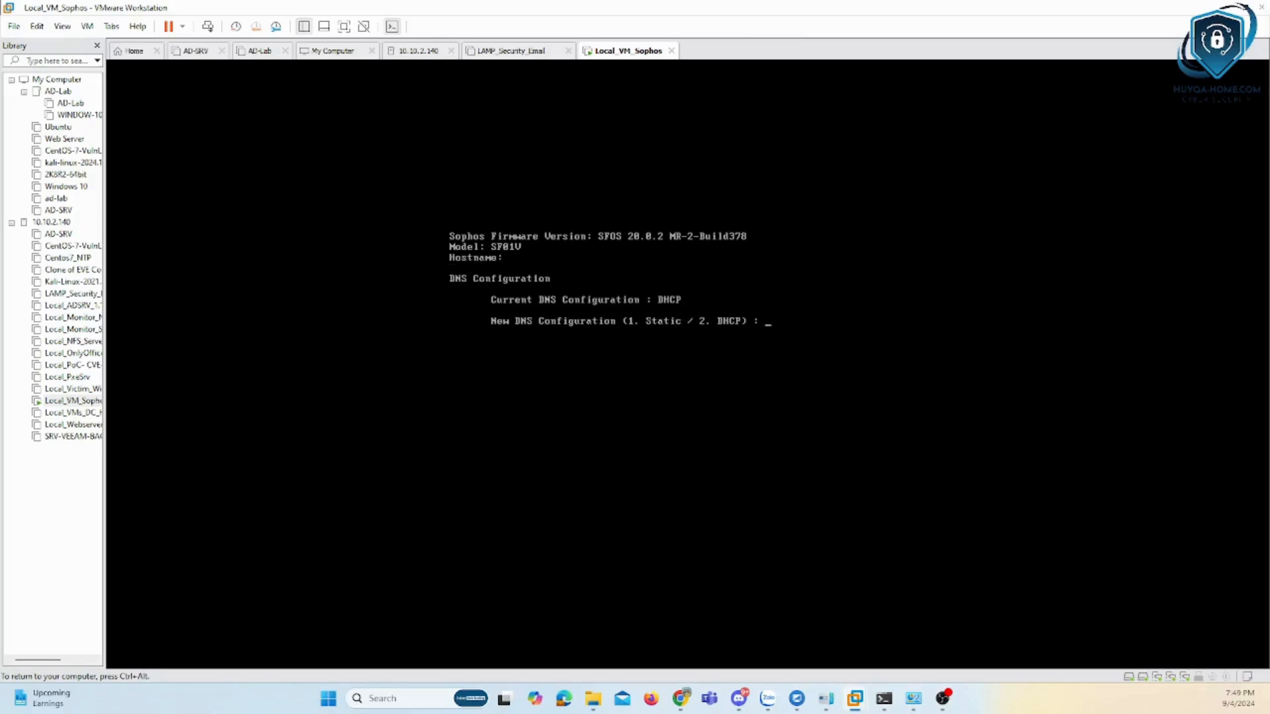
# Set the new IPv4 DNS configuration to DHCP and decline setting the IPv6 DNS.
pyautogui.write('2')
pyautogui.press('Return')
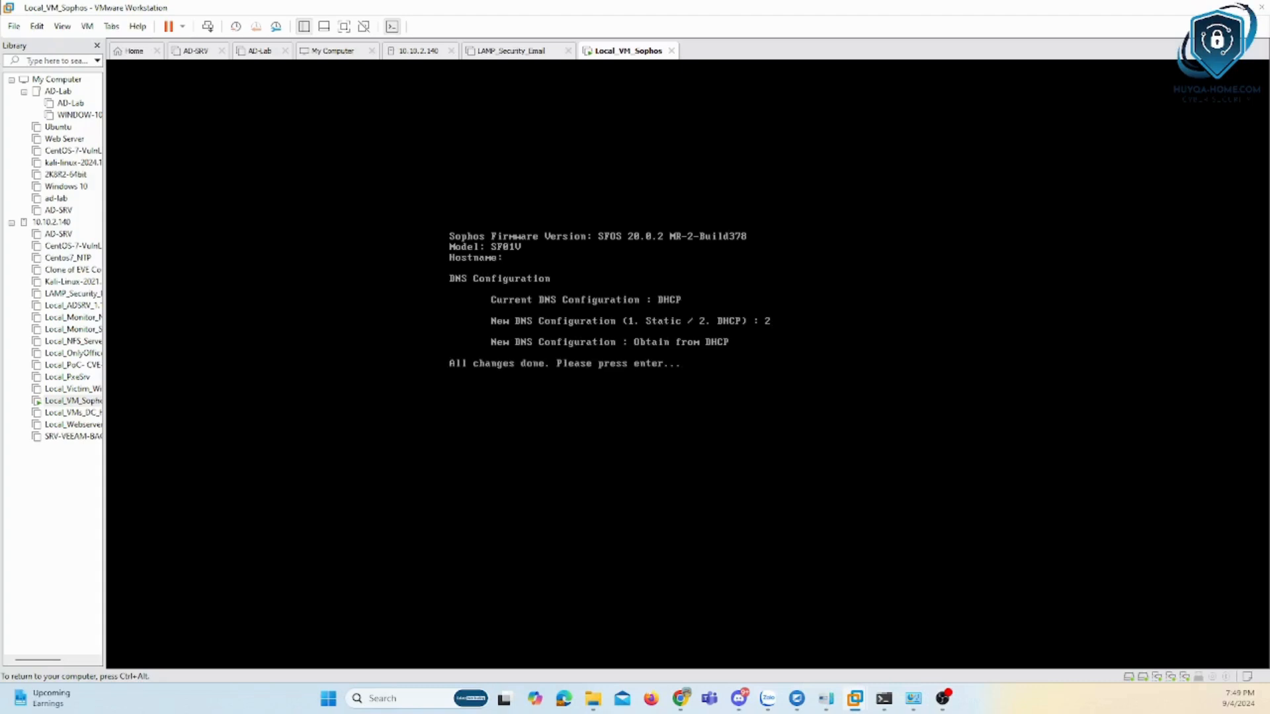
pyautogui.press('Return')
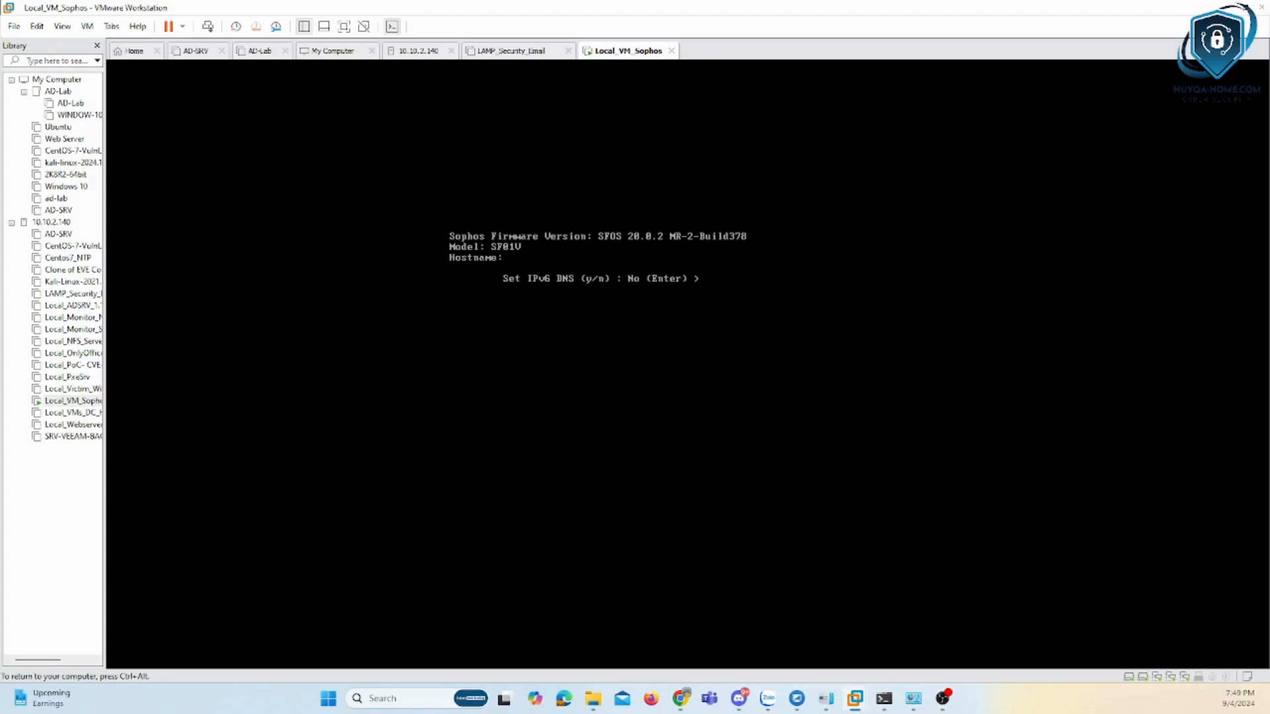
pyautogui.press('Return')
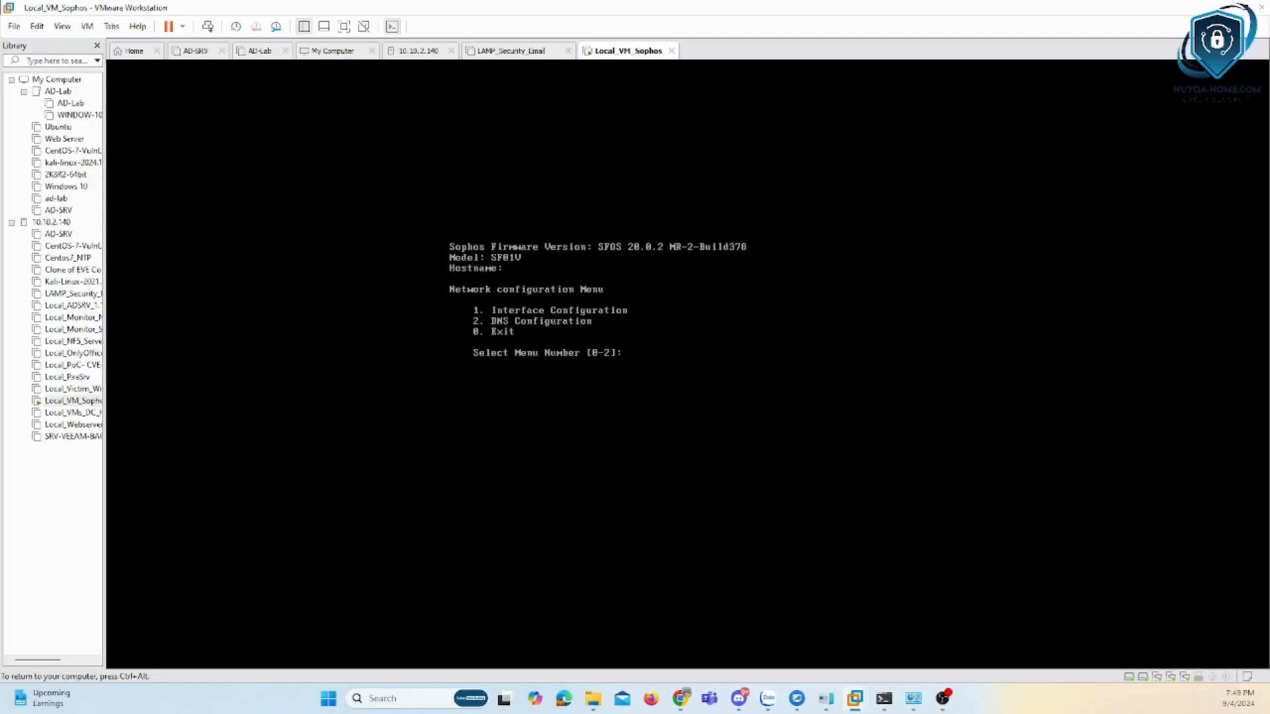
# Review the DNS configuration once more, decline both IPv4 and IPv6 DNS changes, and return to the Main Menu.
pyautogui.write('2')
pyautogui.press('Return')
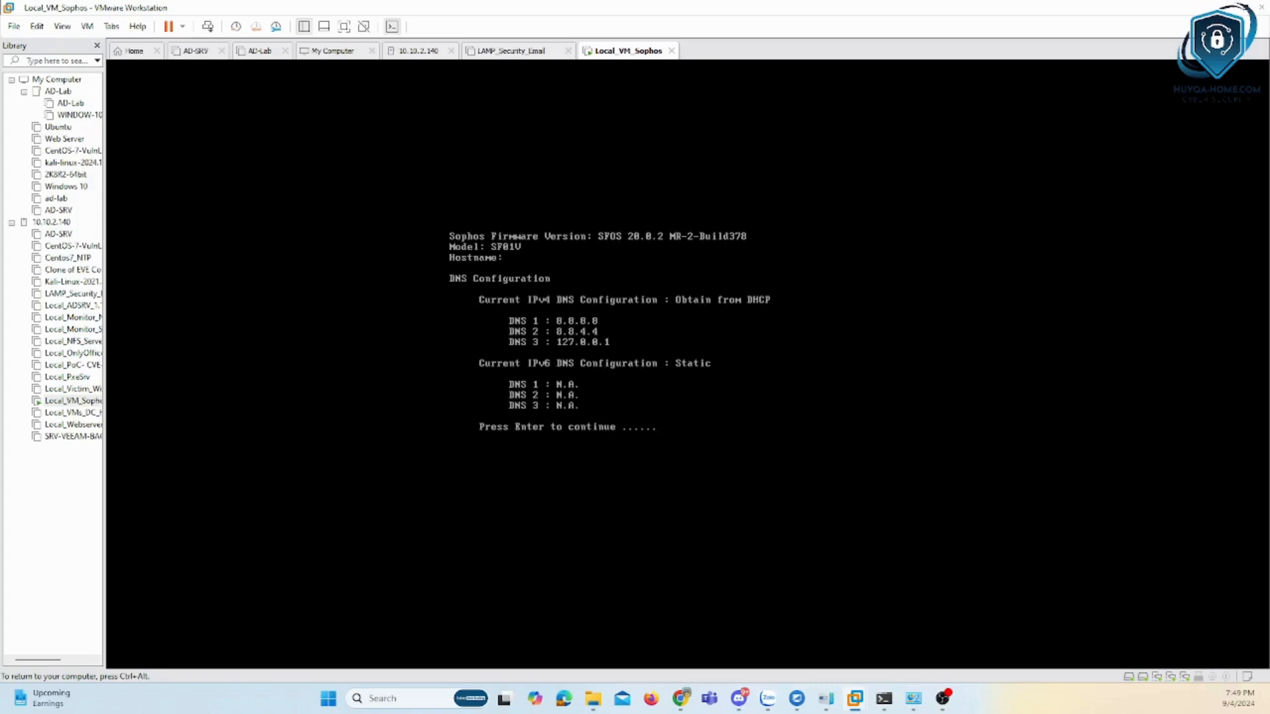
pyautogui.press('Return')
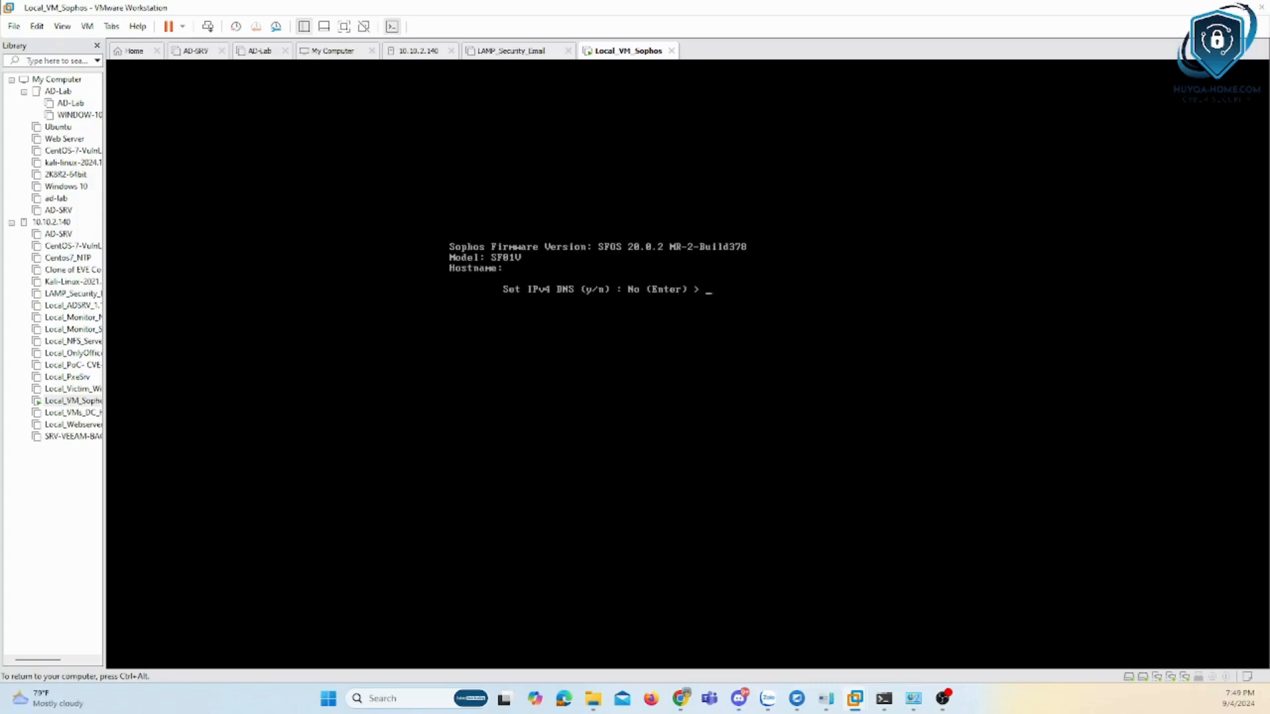
pyautogui.write('n')
pyautogui.press('Return')
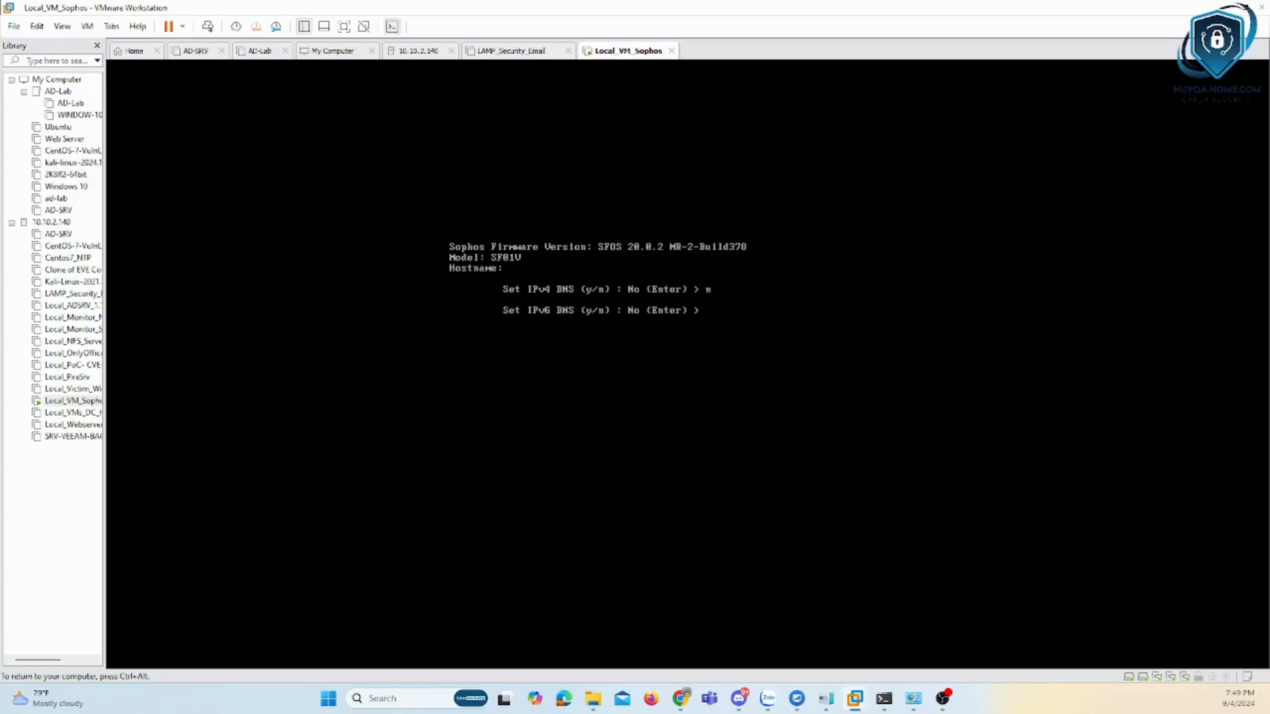
pyautogui.write('n')
pyautogui.press('Return')
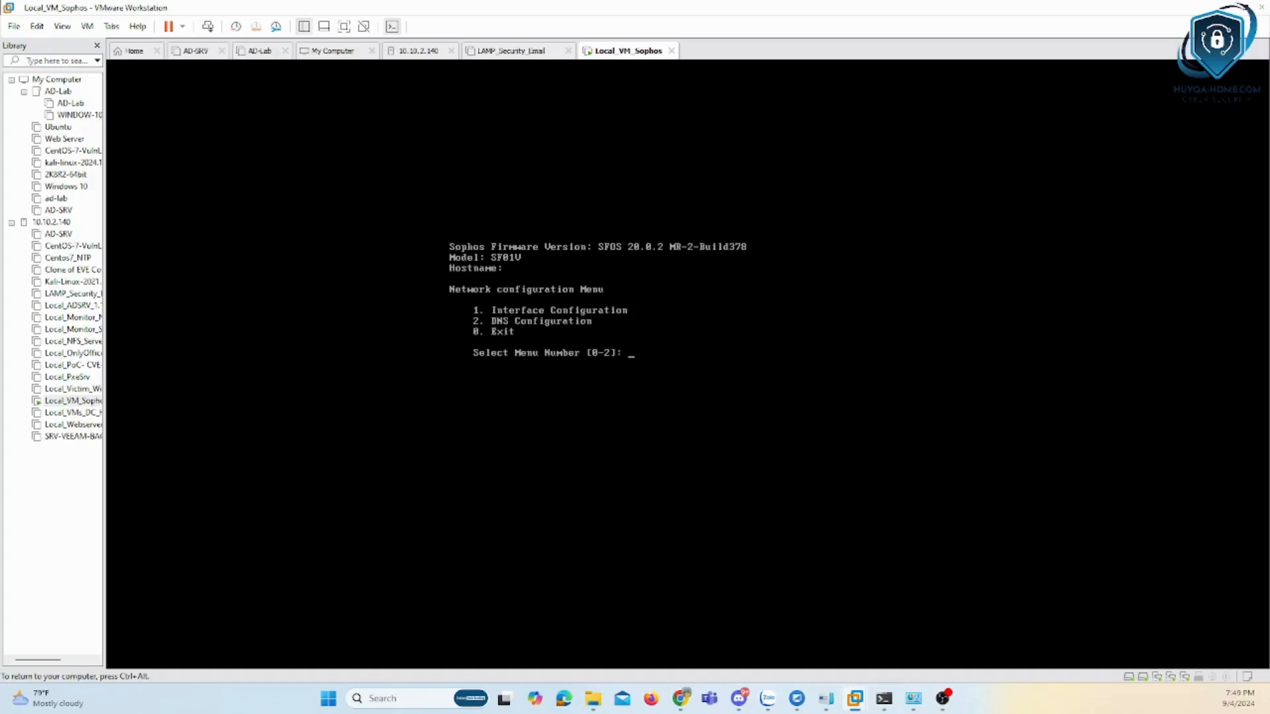
pyautogui.write('0')
pyautogui.press('Return')
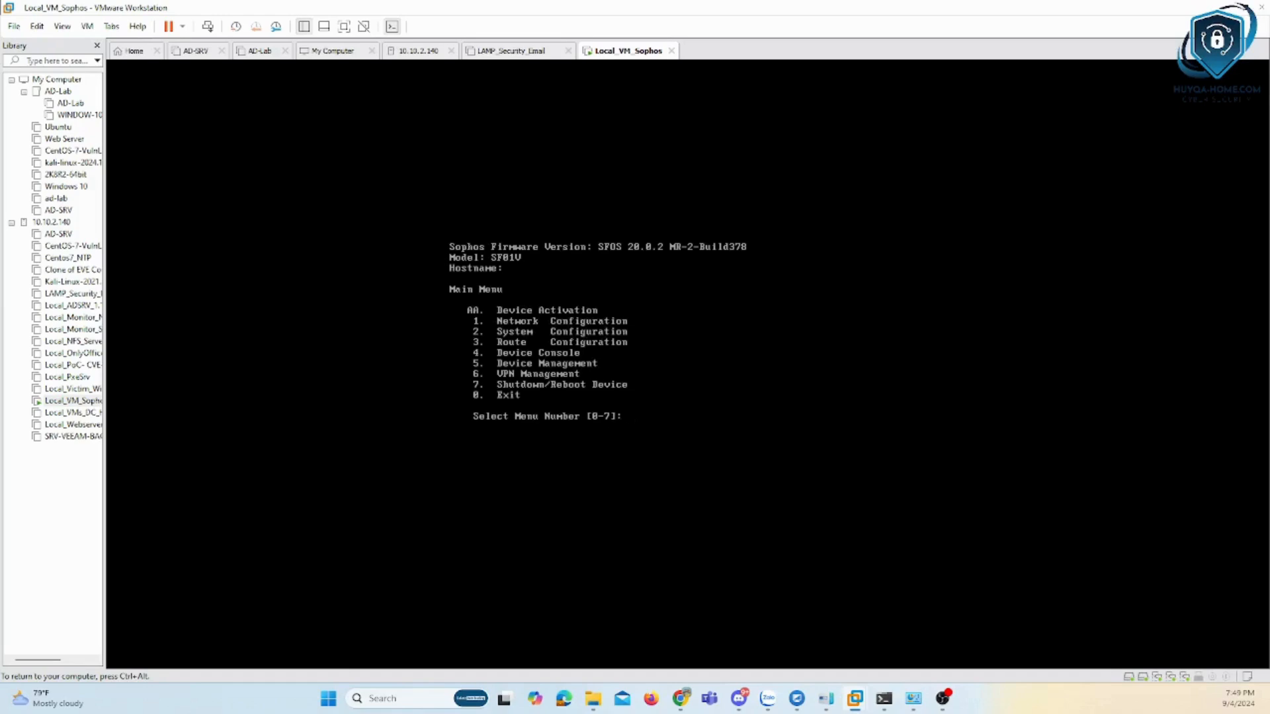
# Look through the unicast routing options under Route Configuration and return to the Main Menu.
pyautogui.write('3')
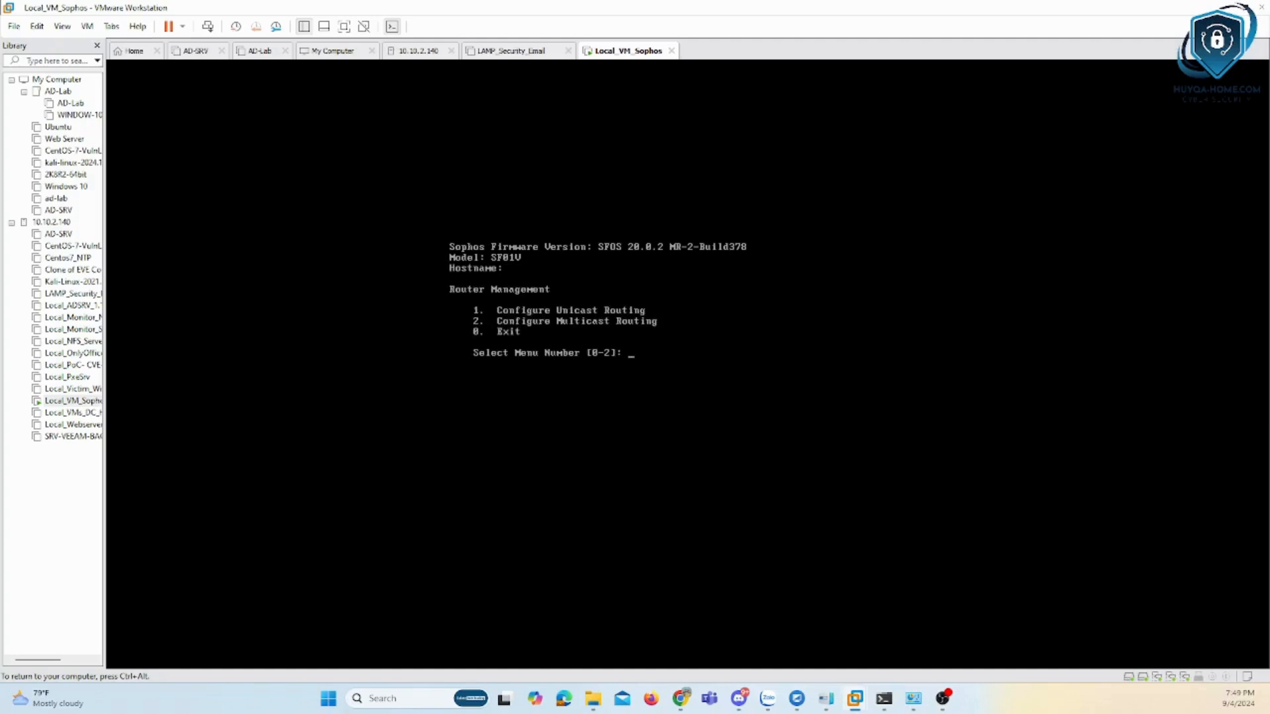
pyautogui.write('1')
pyautogui.press('Return')
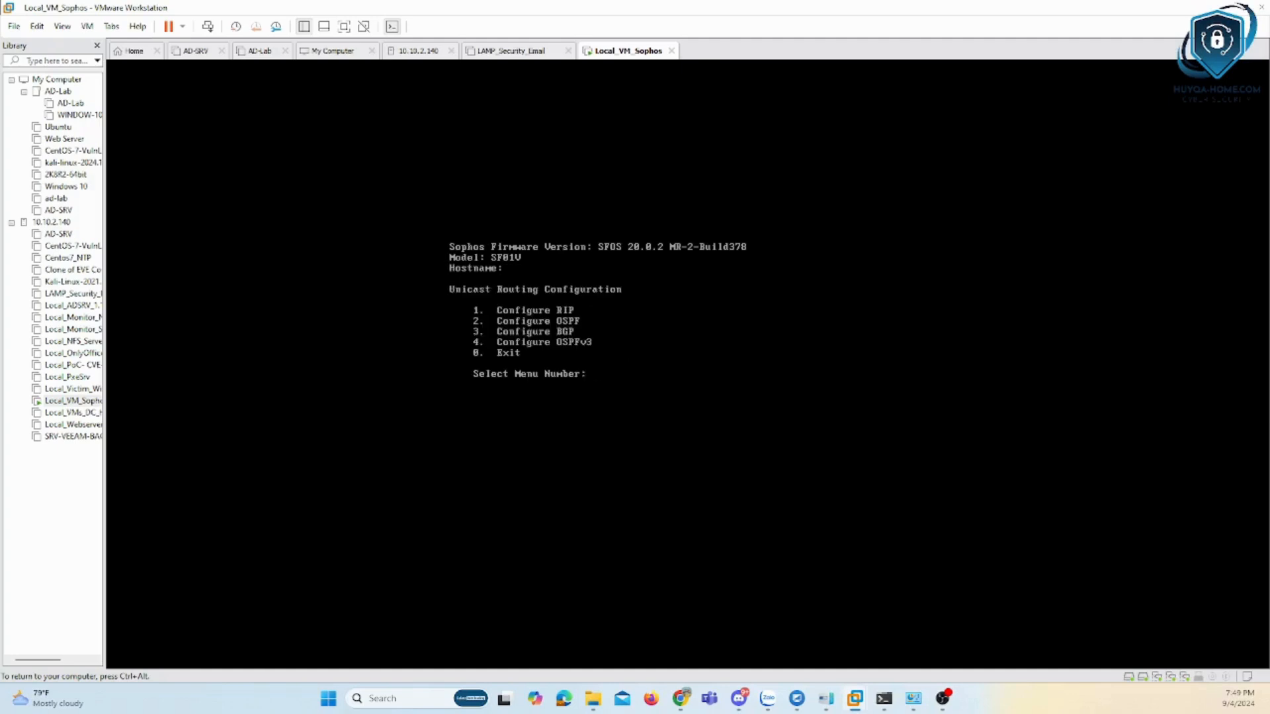
pyautogui.write('0')
pyautogui.press('Return')
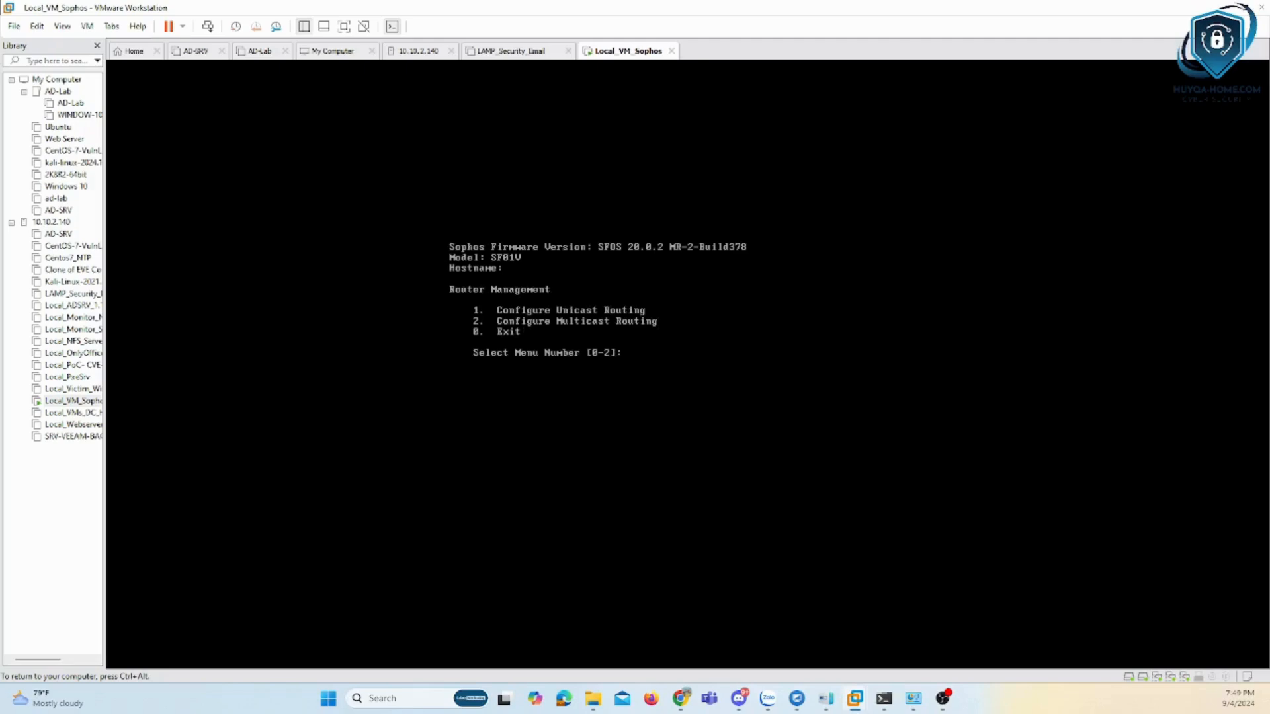
pyautogui.write('0')
pyautogui.press('Return')
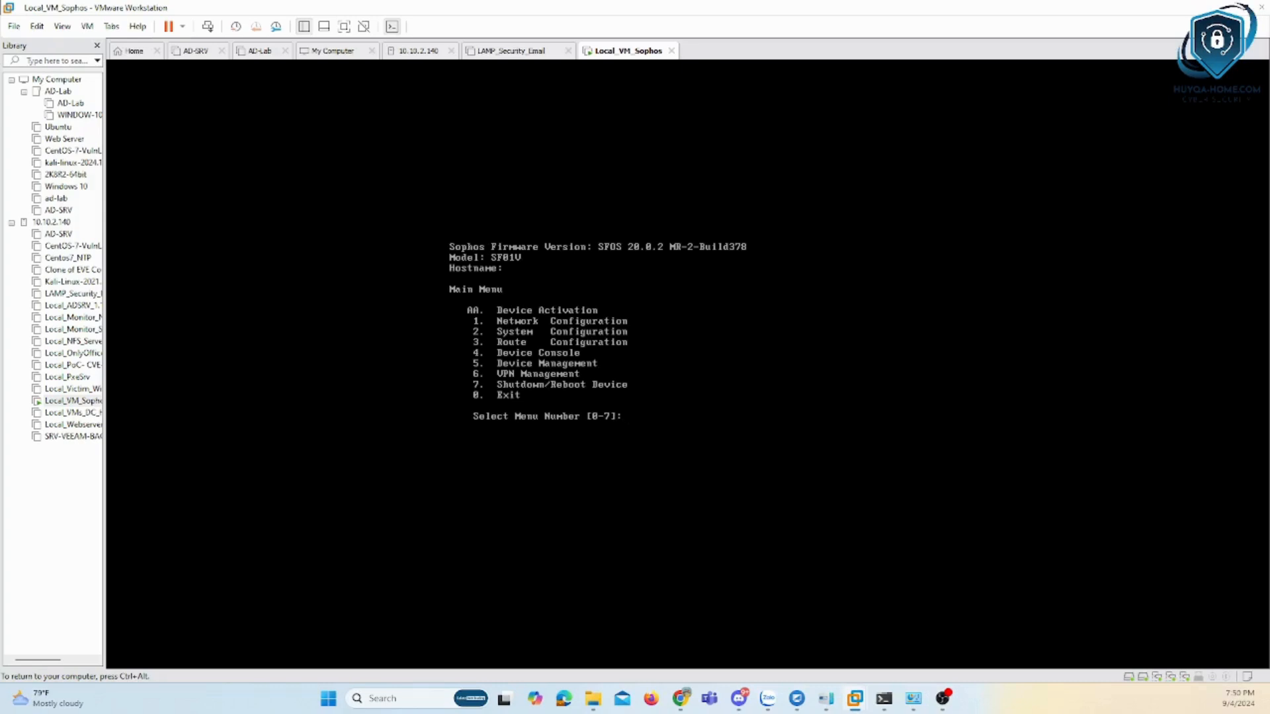
# Open Set System Date under System Configuration and choose to set the date.
pyautogui.write('2')
pyautogui.press('Return')
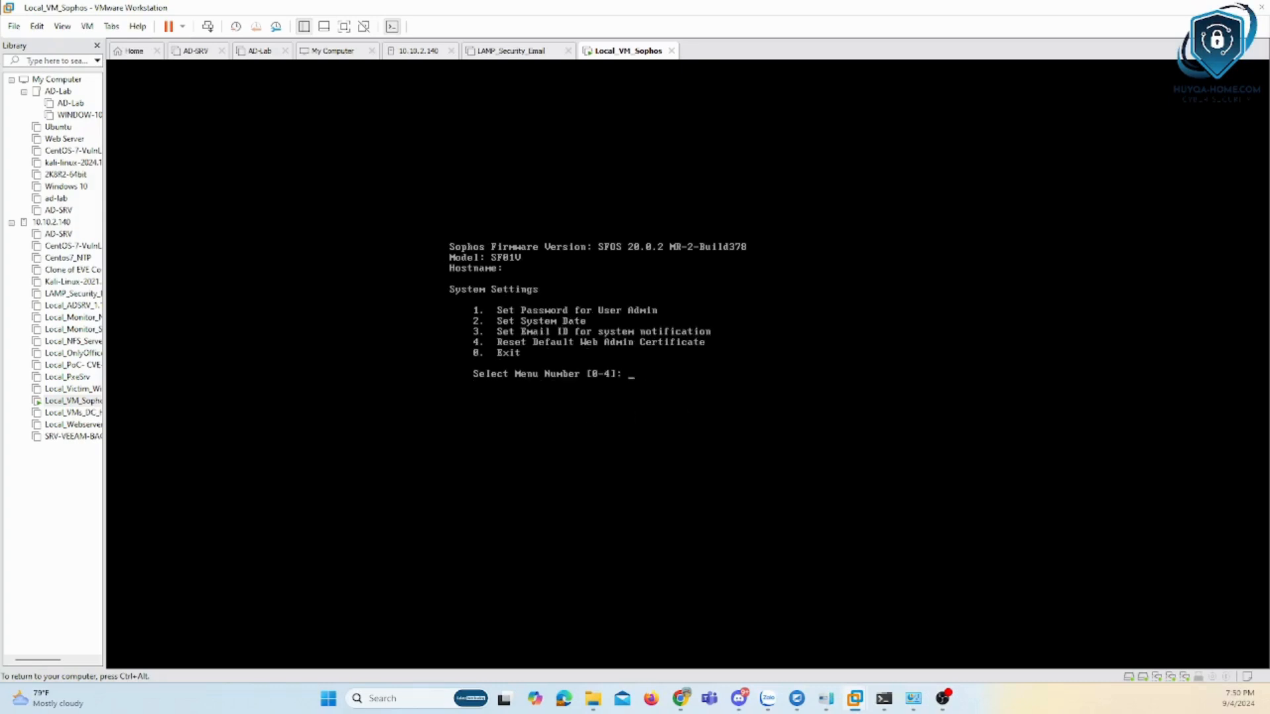
pyautogui.write('2')
pyautogui.press('Return')
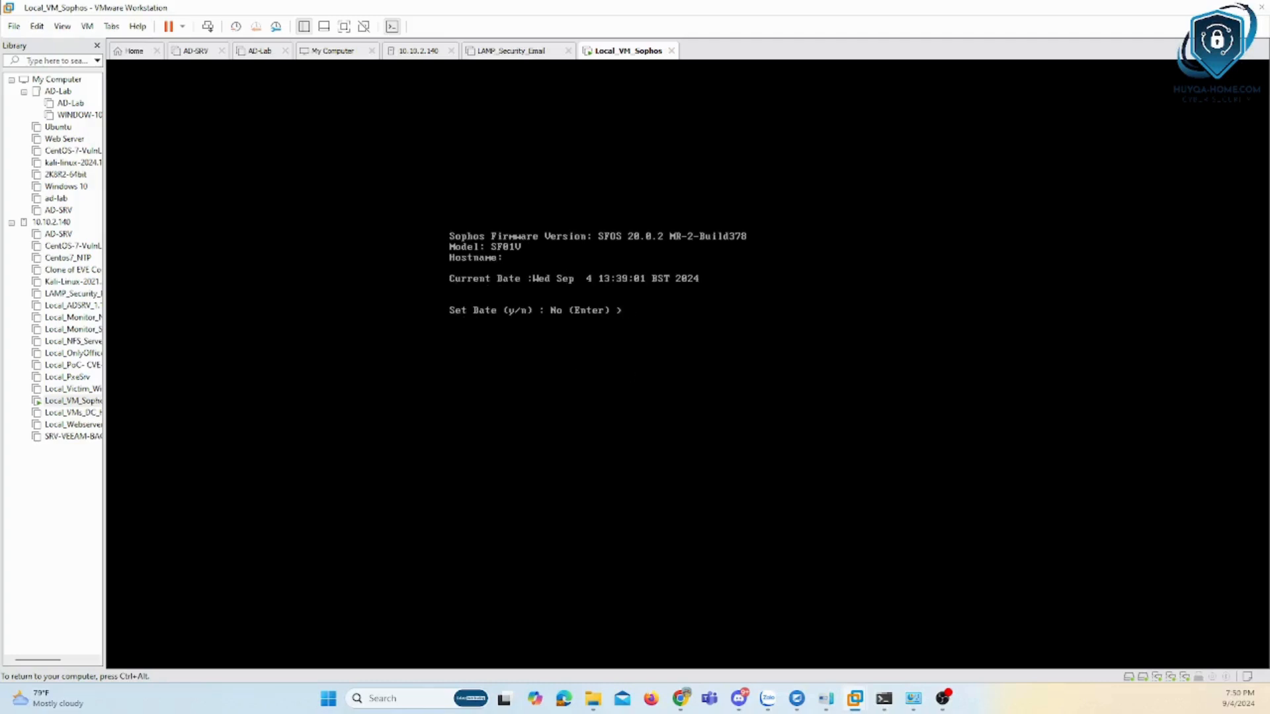
pyautogui.write('y')
pyautogui.press('Return')
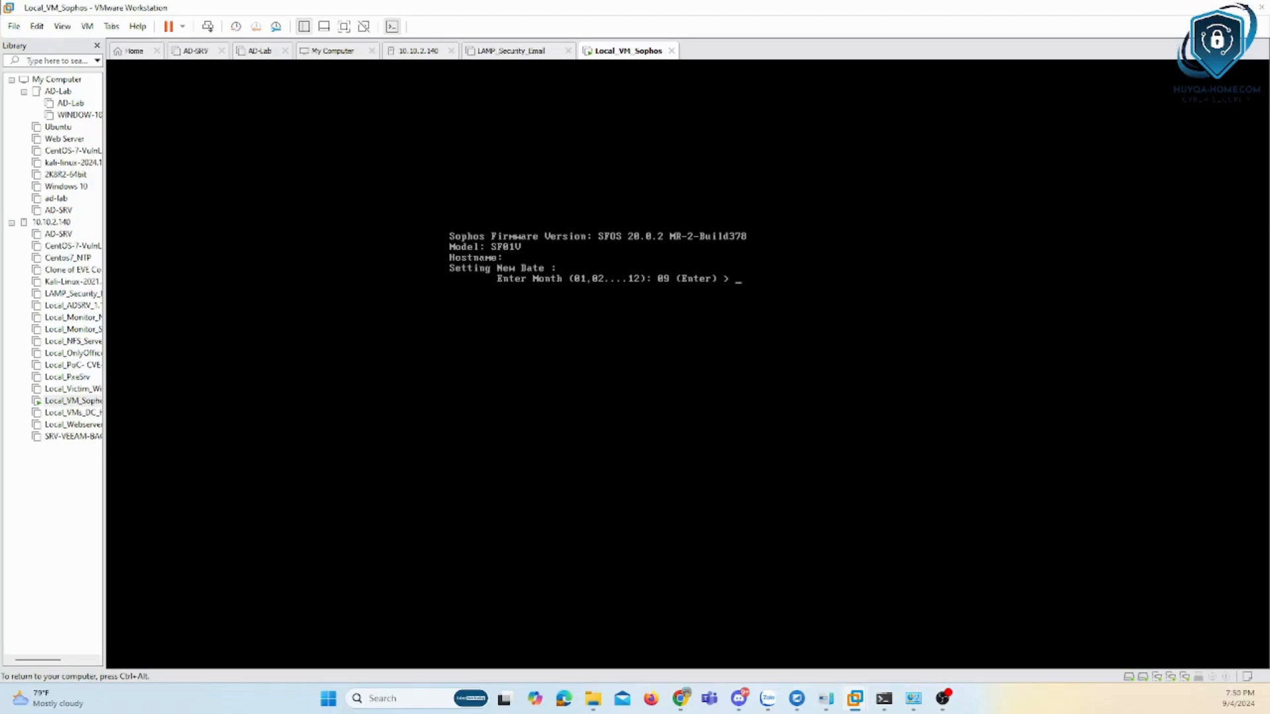
# Try to interrupt the date entry, and accept the default month, day, year, hour and minute.
pyautogui.hotkey('ctrl', 'c')
pyautogui.press('BackSpace')
pyautogui.press('Return')
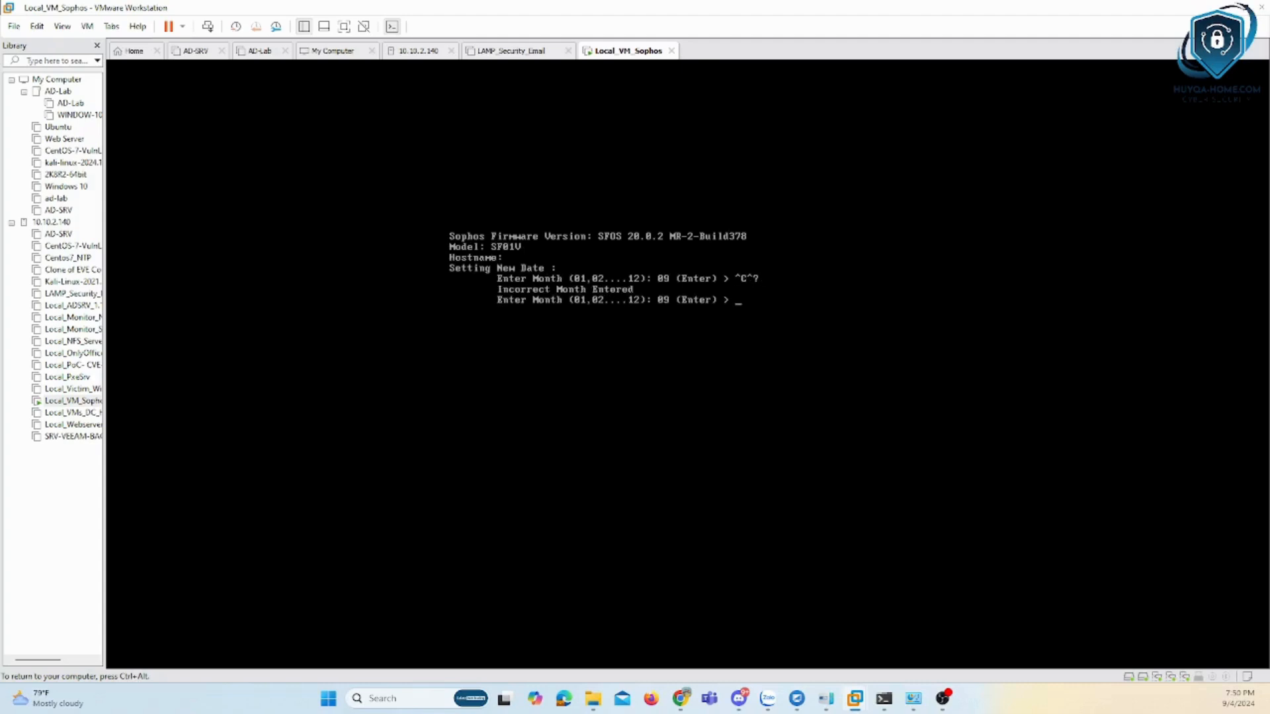
pyautogui.press('Return')
pyautogui.press('Return')
pyautogui.press('Return')
pyautogui.press('Return')
pyautogui.press('Return')
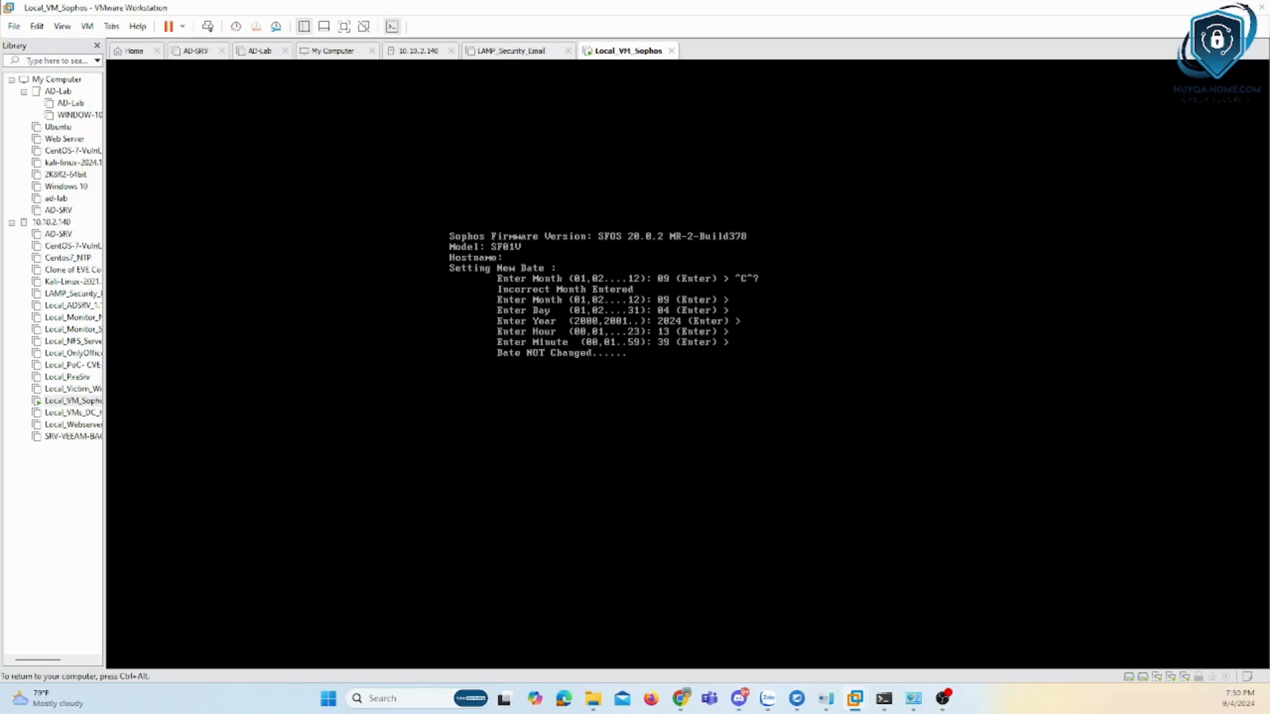
# Switch to the 10.10.2.254:4444 page in Chrome and proceed past its certificate warning.
pyautogui.hotkey('ctrl', 'alt')
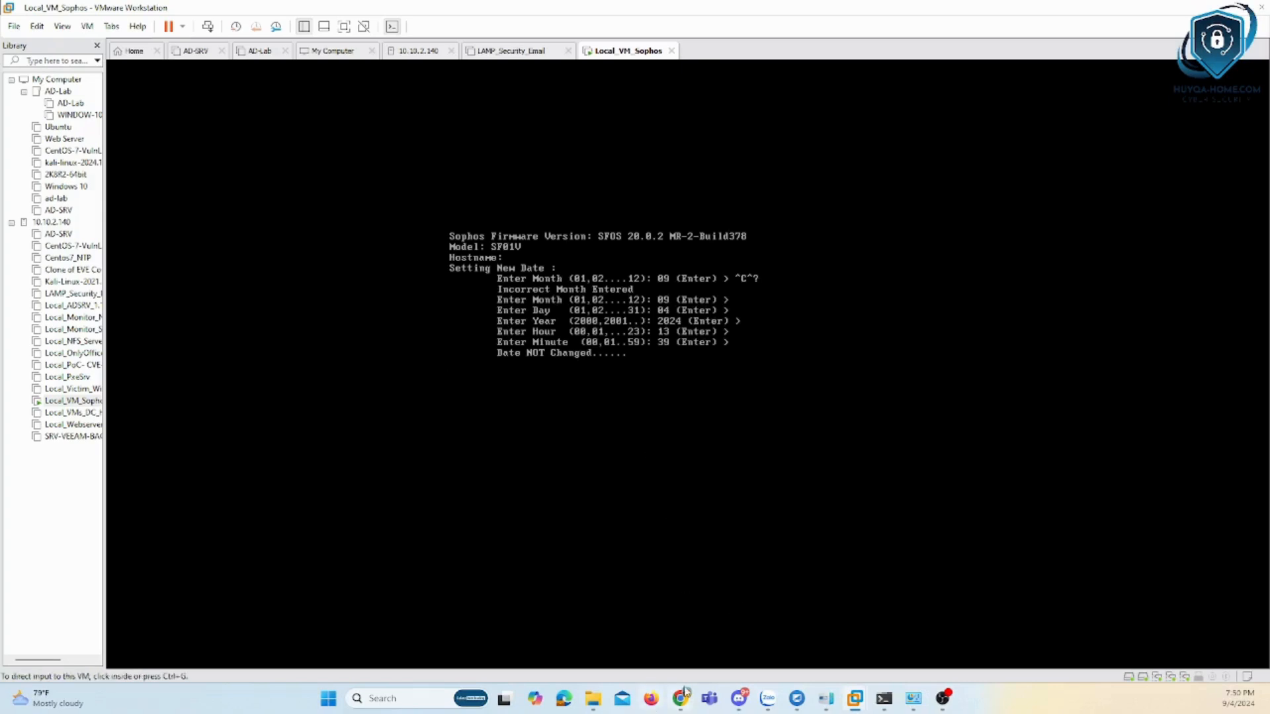
pyautogui.moveTo(682, 697)
pyautogui.click(615, 638)
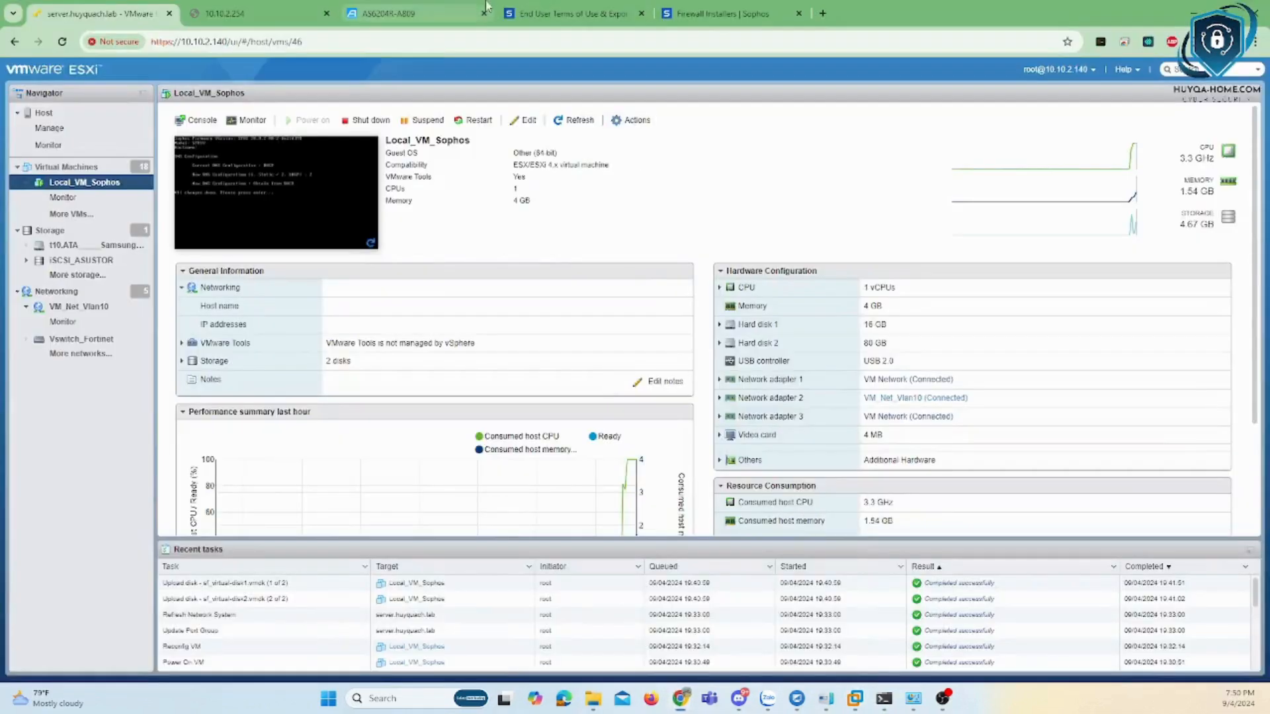
pyautogui.click(287, 16)
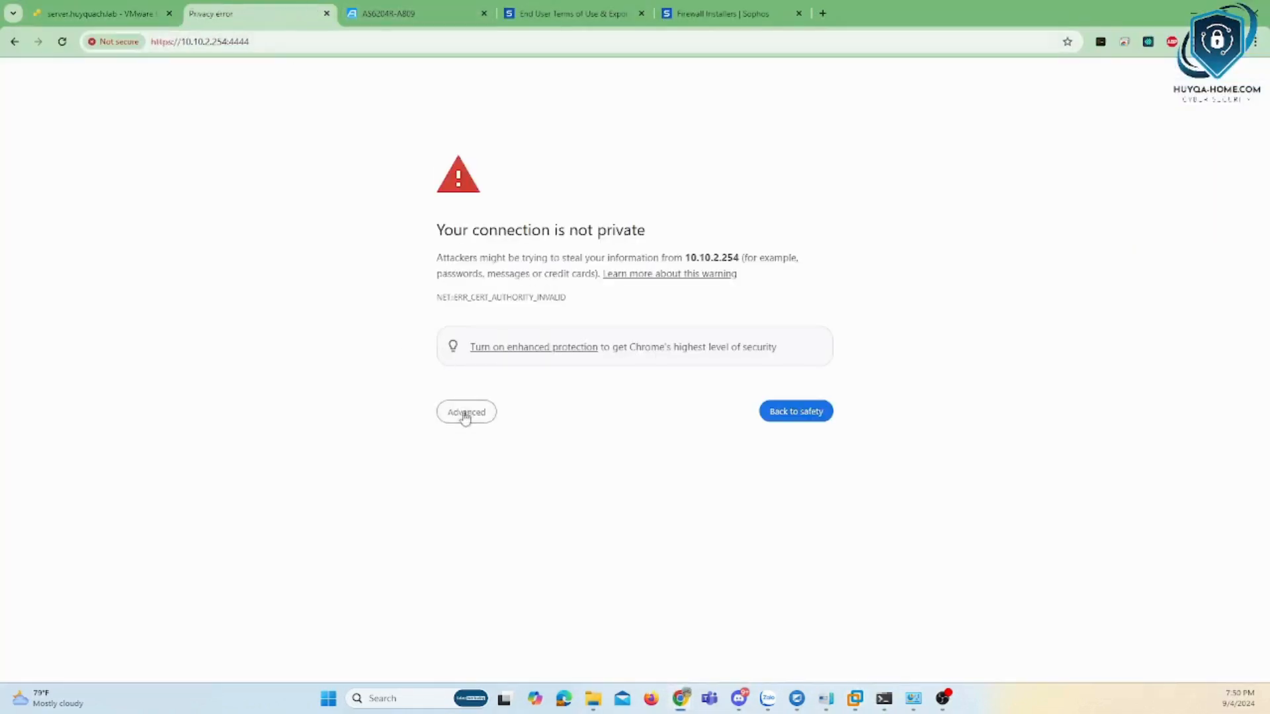
pyautogui.click(462, 411)
pyautogui.click(515, 518)
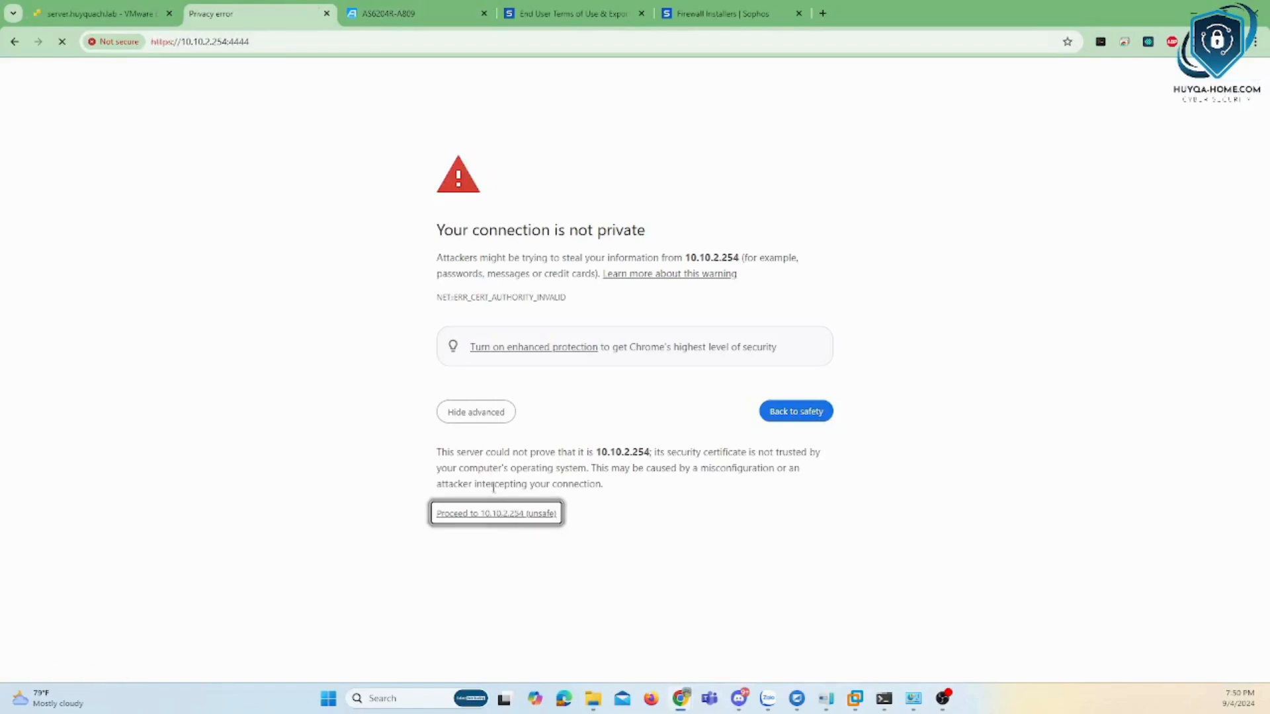
# Accept the Sophos End User Terms of Use and start the firewall setup.
pyautogui.moveTo(593, 699)
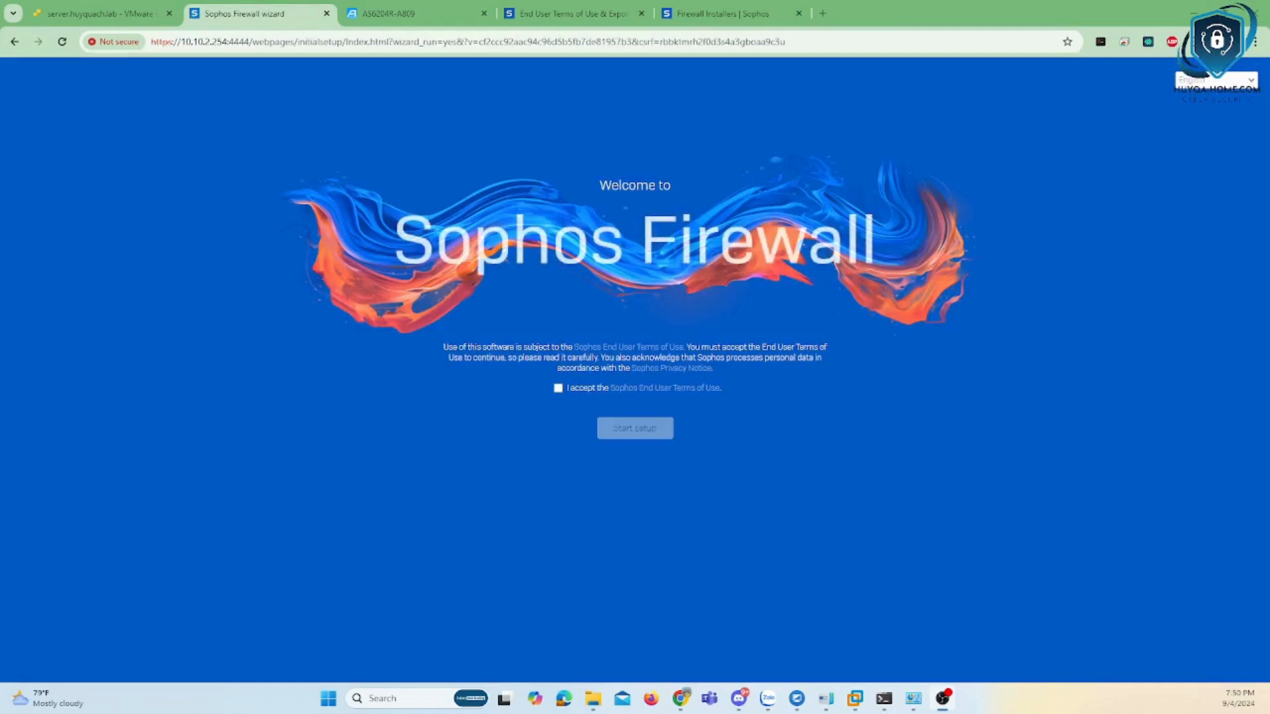
pyautogui.click(558, 388)
pyautogui.click(635, 431)
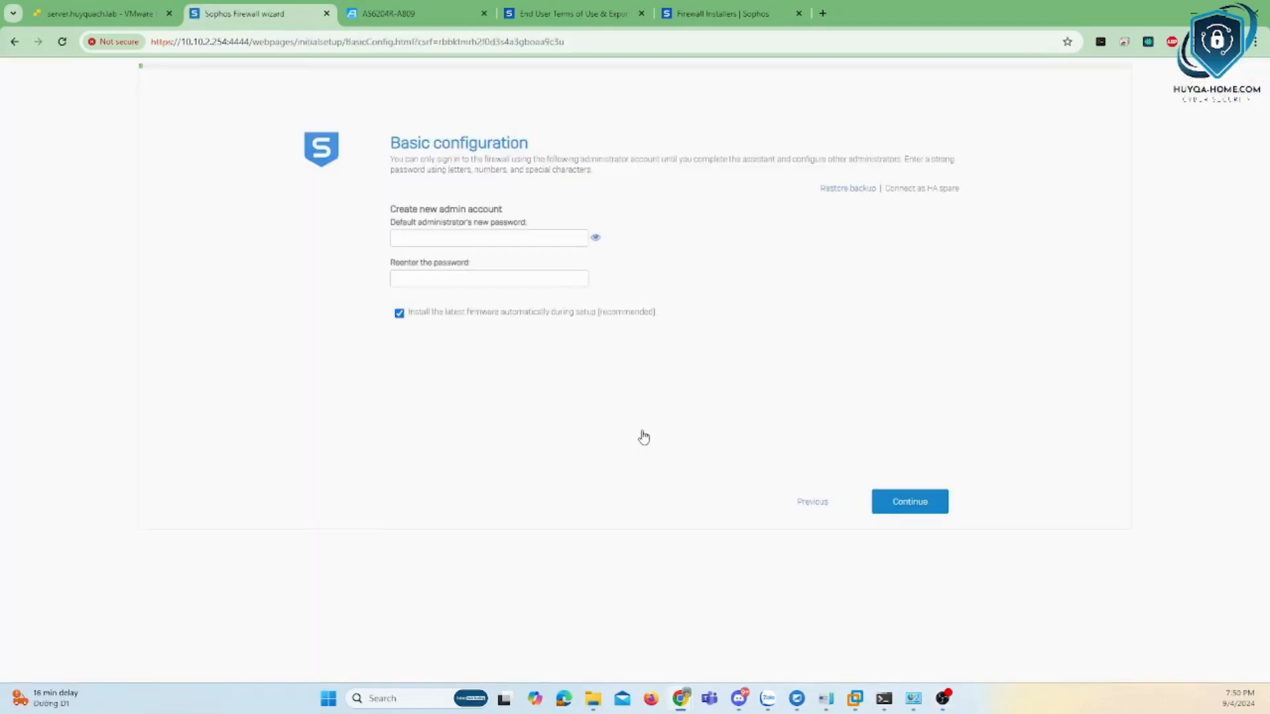
# Try a first entry for the default administrator's new password and clear it.
pyautogui.click(485, 238)
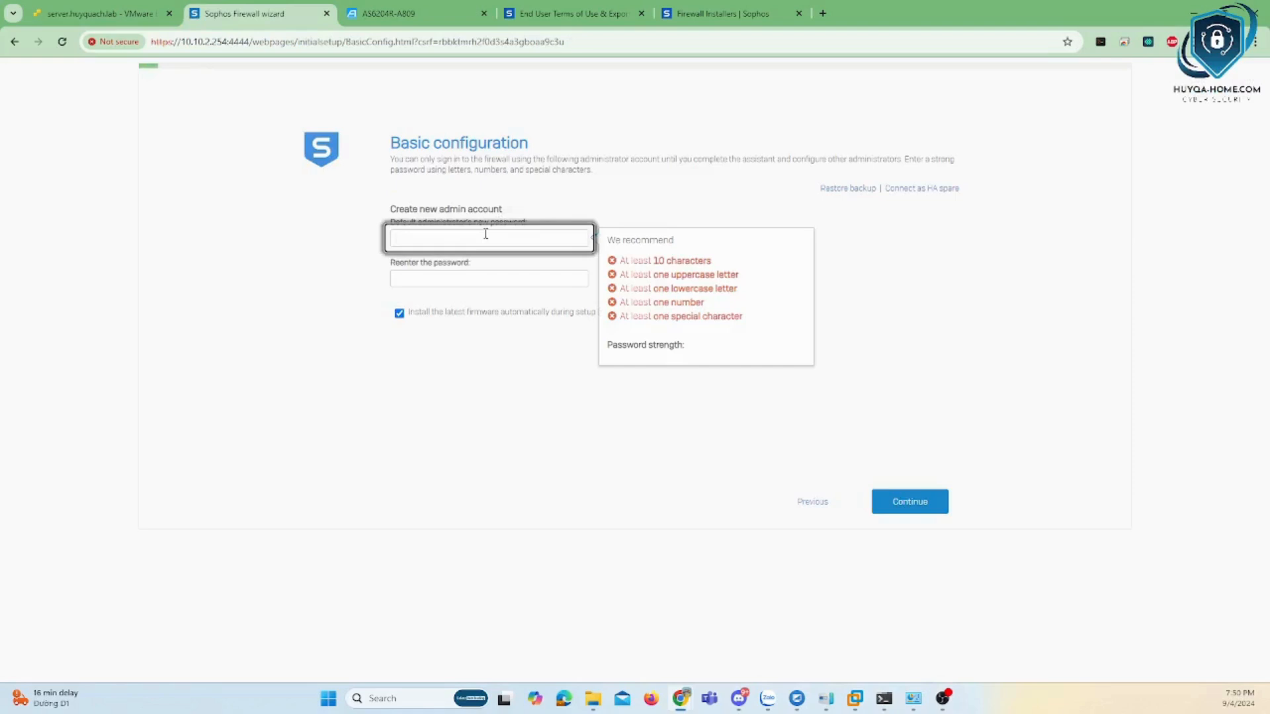
pyautogui.write('••••')
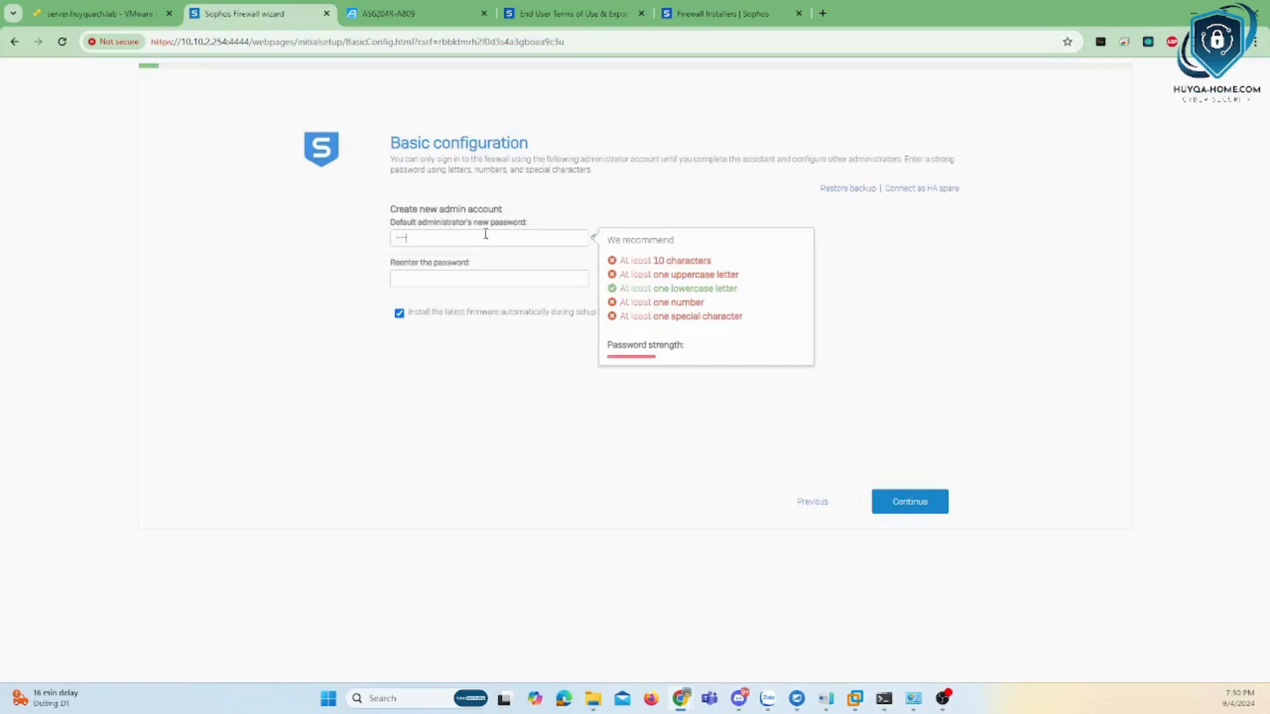
pyautogui.hotkey('ctrl', 'a')
pyautogui.press('BackSpace')
# Paste the default administrator's new password into both password fields and continue the setup.
pyautogui.write('1')
pyautogui.press('super+r')
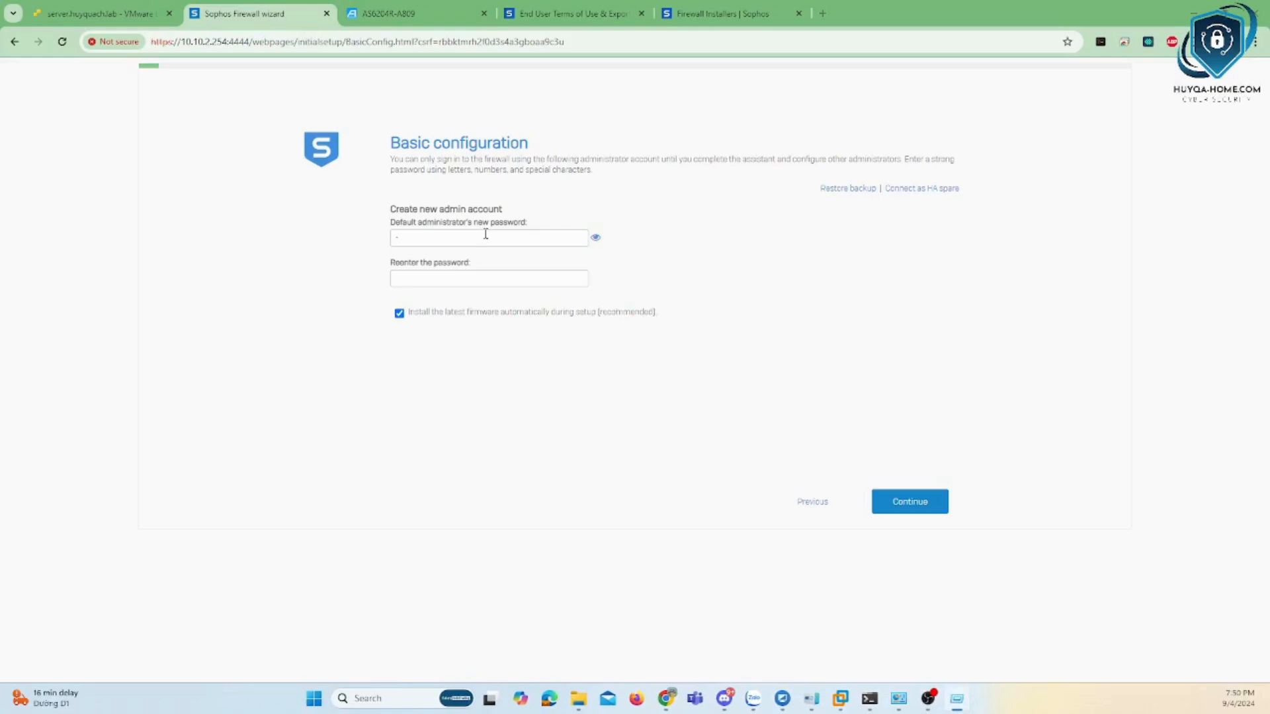
pyautogui.click(547, 239)
pyautogui.hotkey('ctrl', 'v')
pyautogui.click(531, 275)
pyautogui.hotkey('ctrl', 'v')
pyautogui.click(925, 504)
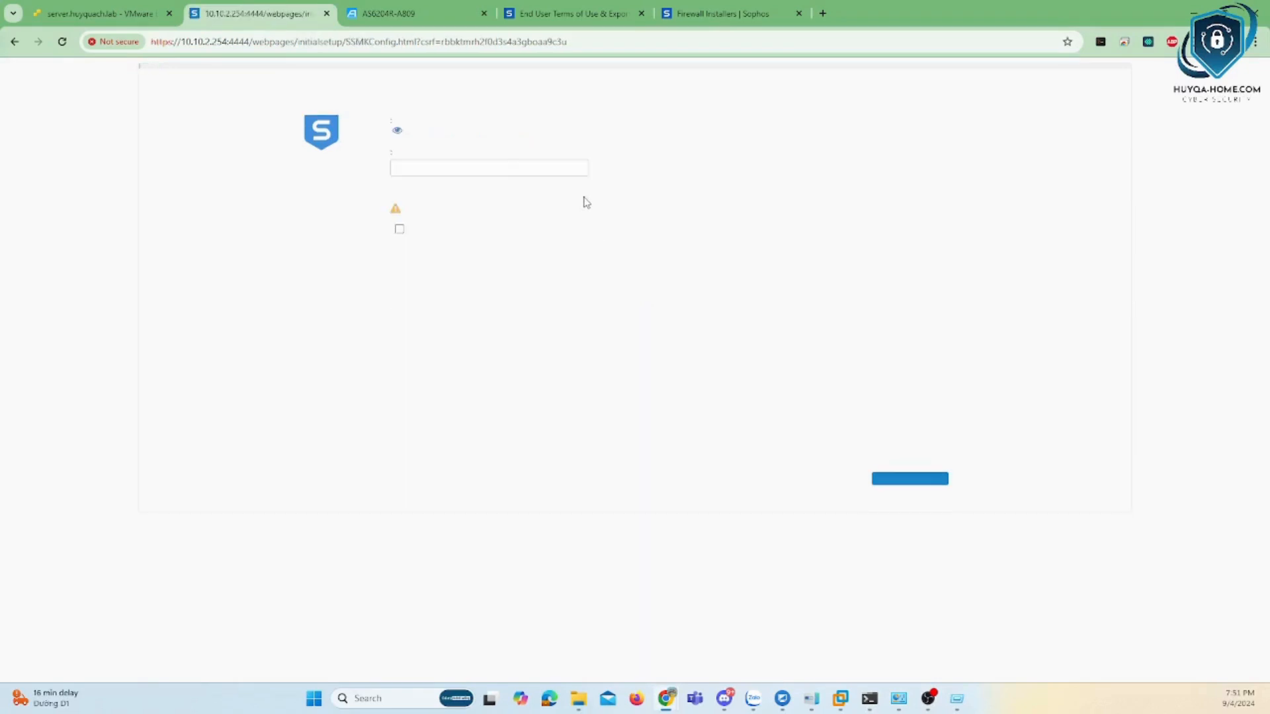
# Paste and repeat the secure storage master key, confirm that it has been stored, and continue the setup.
pyautogui.rightClick(549, 187)
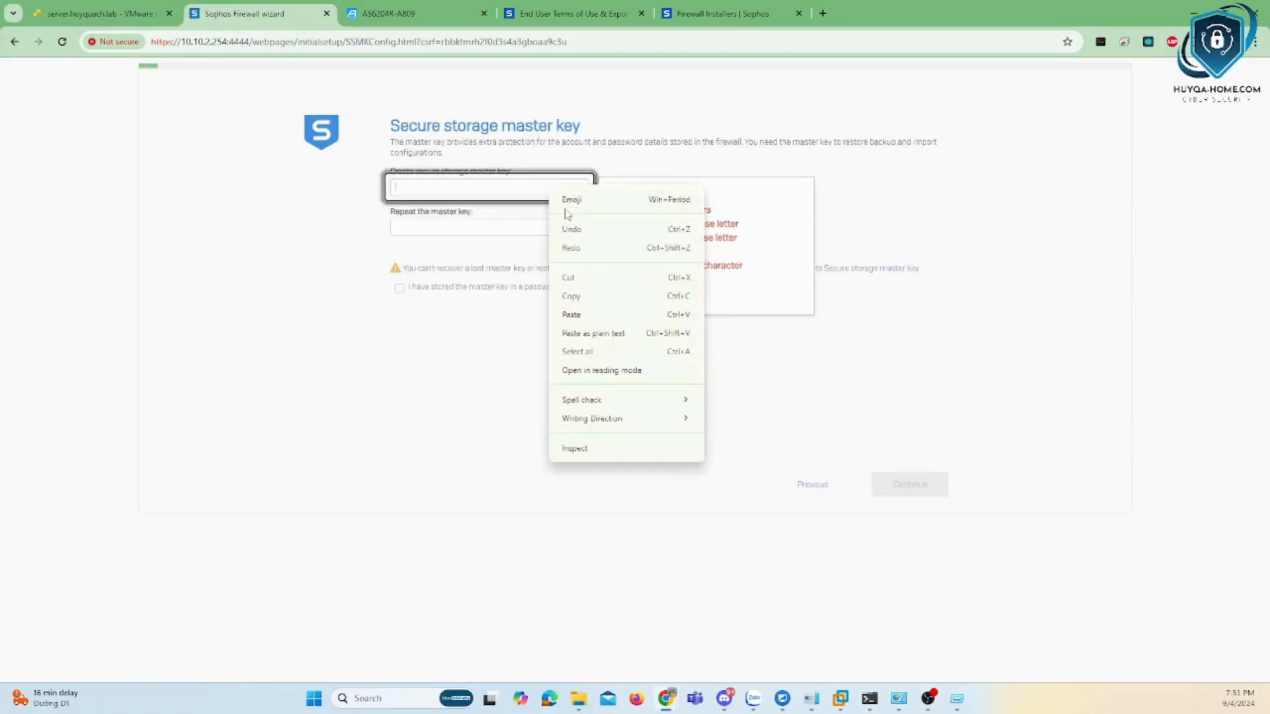
pyautogui.click(587, 315)
pyautogui.rightClick(546, 229)
pyautogui.click(599, 360)
pyautogui.click(446, 288)
pyautogui.click(921, 483)
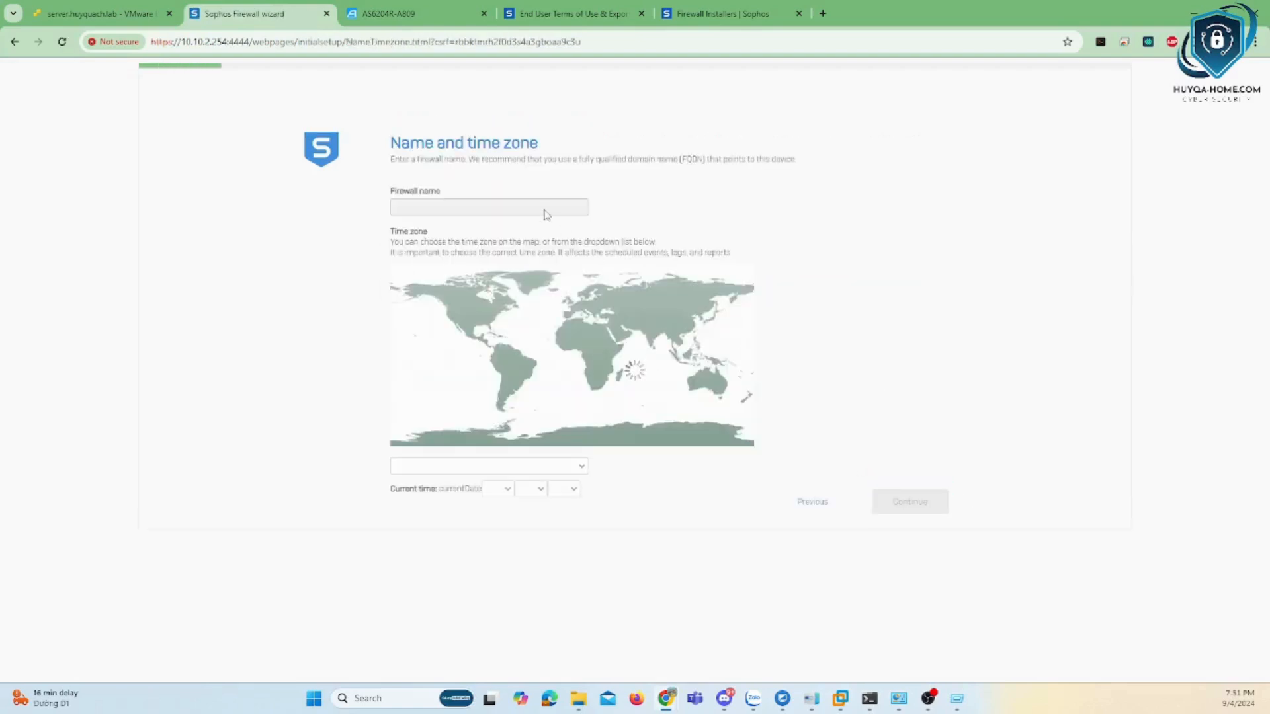
# Set the firewall's time zone to Asia/Ho_Chi_Minh.
pyautogui.click(523, 207)
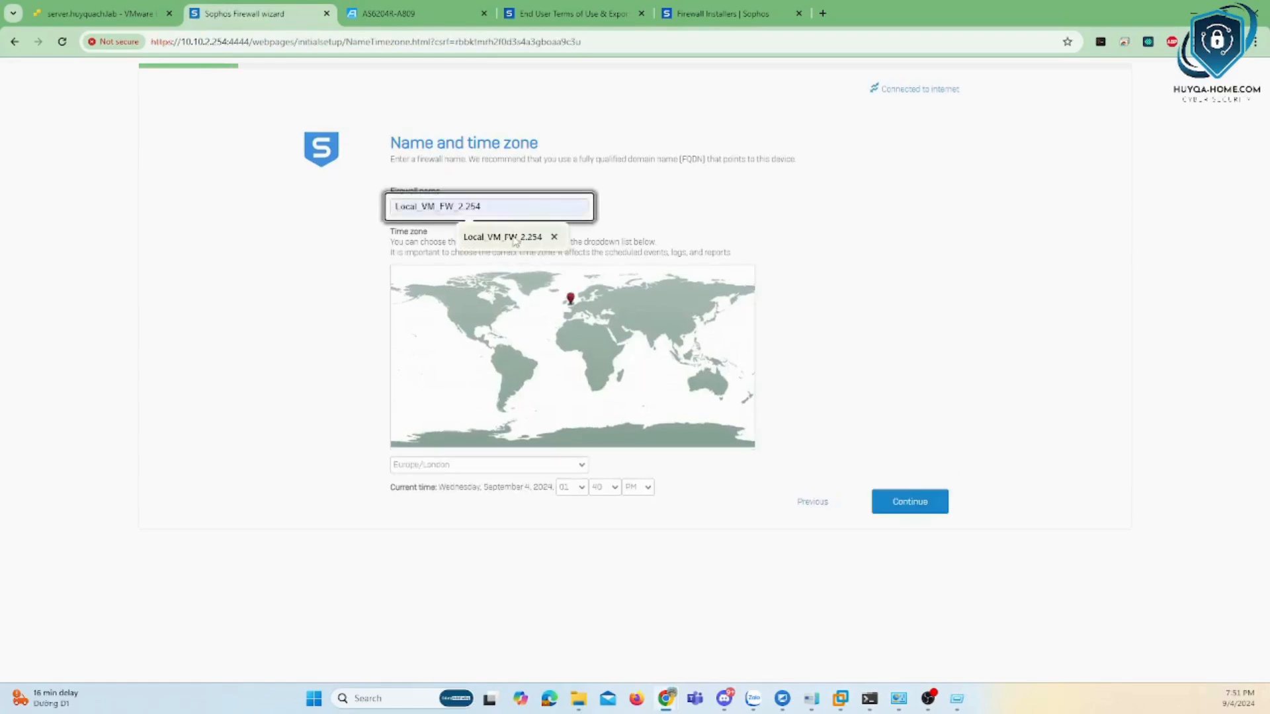
pyautogui.click(505, 469)
pyautogui.scroll(-10, 496, 368)
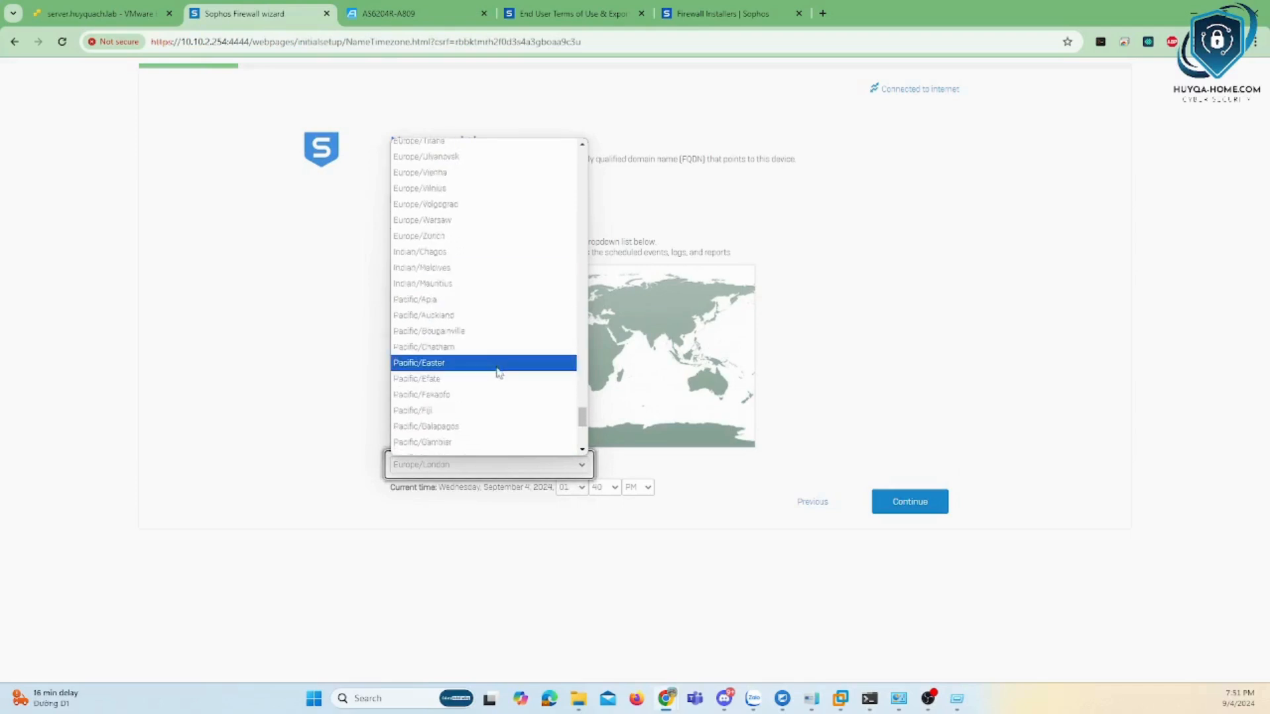
pyautogui.scroll(15, 489, 317)
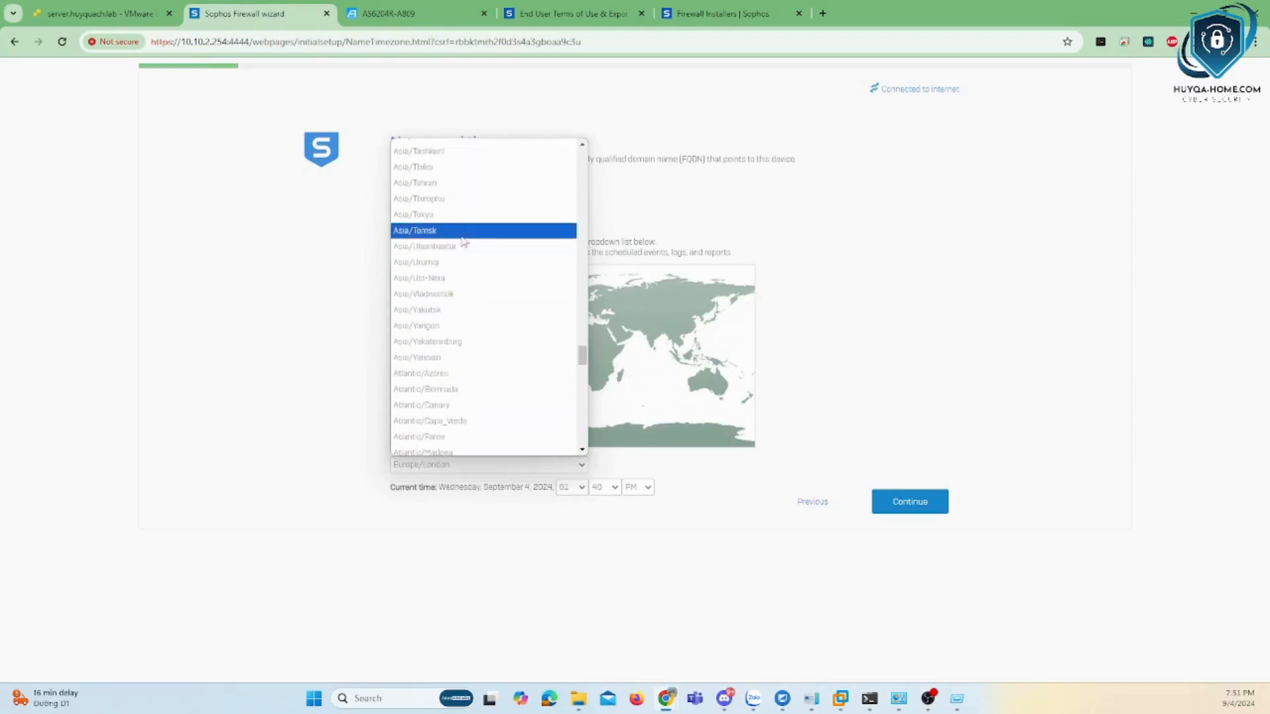
pyautogui.scroll(5, 482, 278)
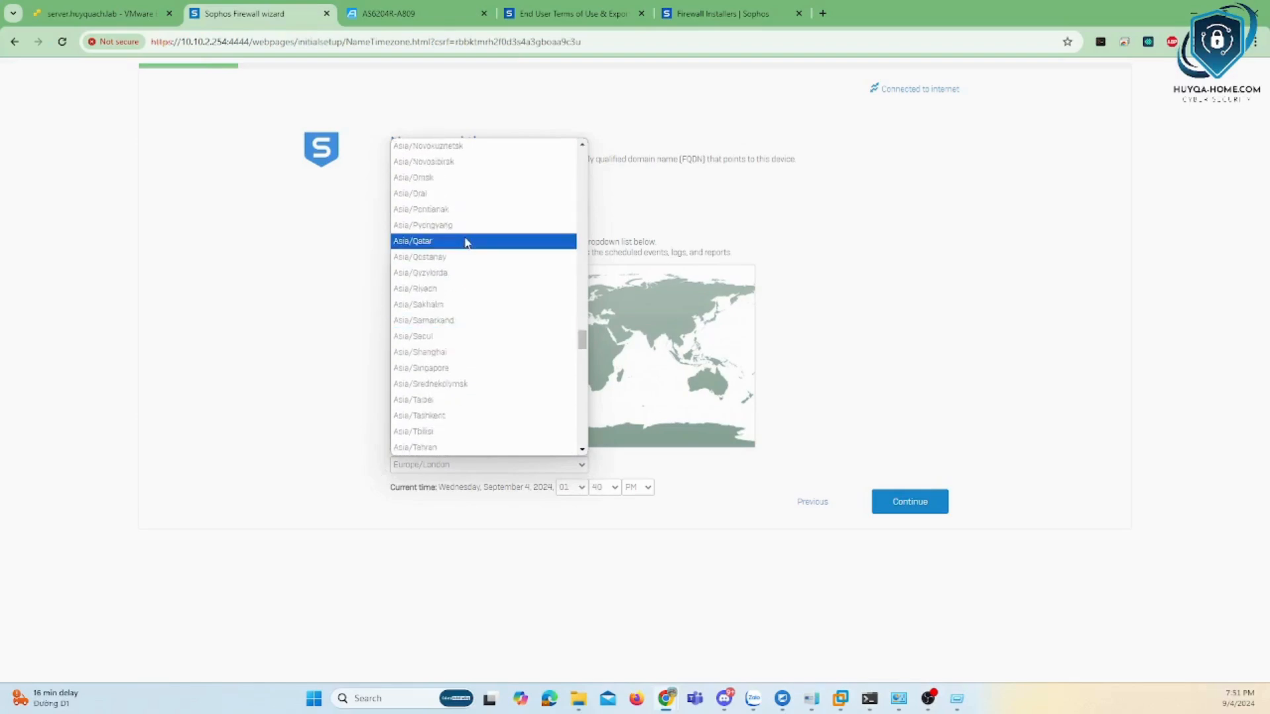
pyautogui.scroll(5, 472, 246)
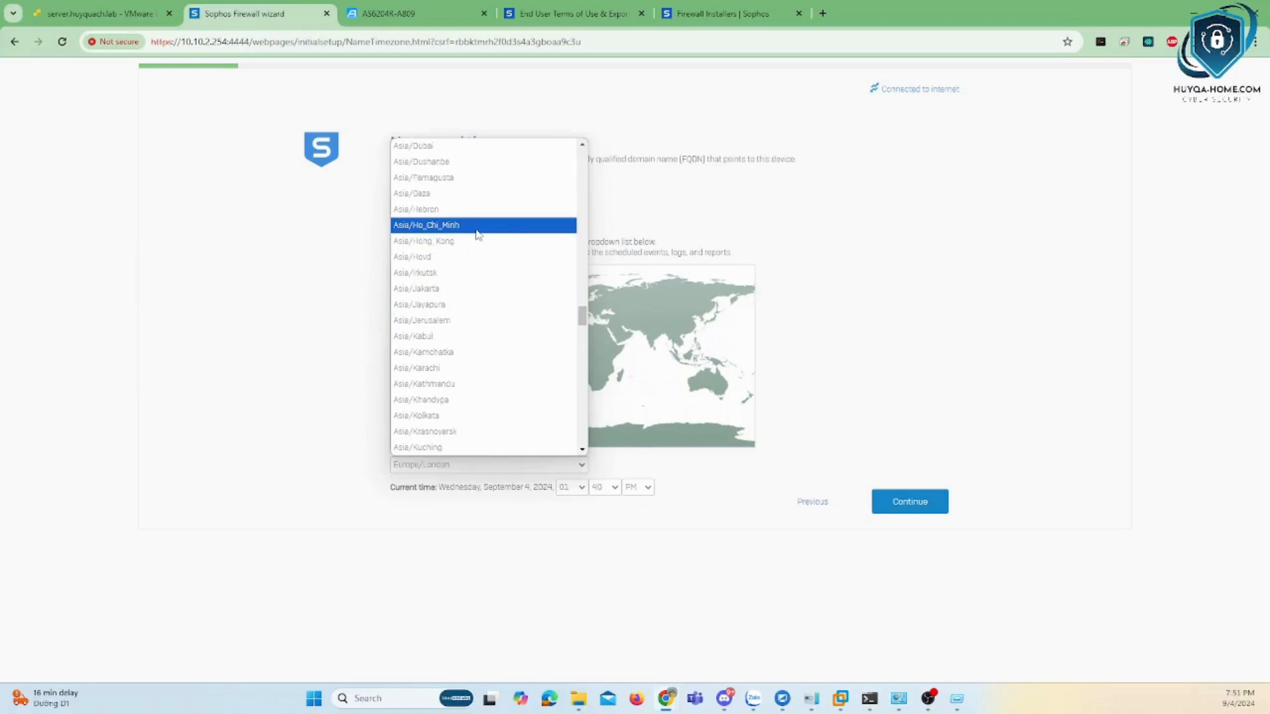
pyautogui.click(477, 228)
# Name the firewall Local_VM_FW_2.254 and continue the setup to the registration page.
pyautogui.click(906, 501)
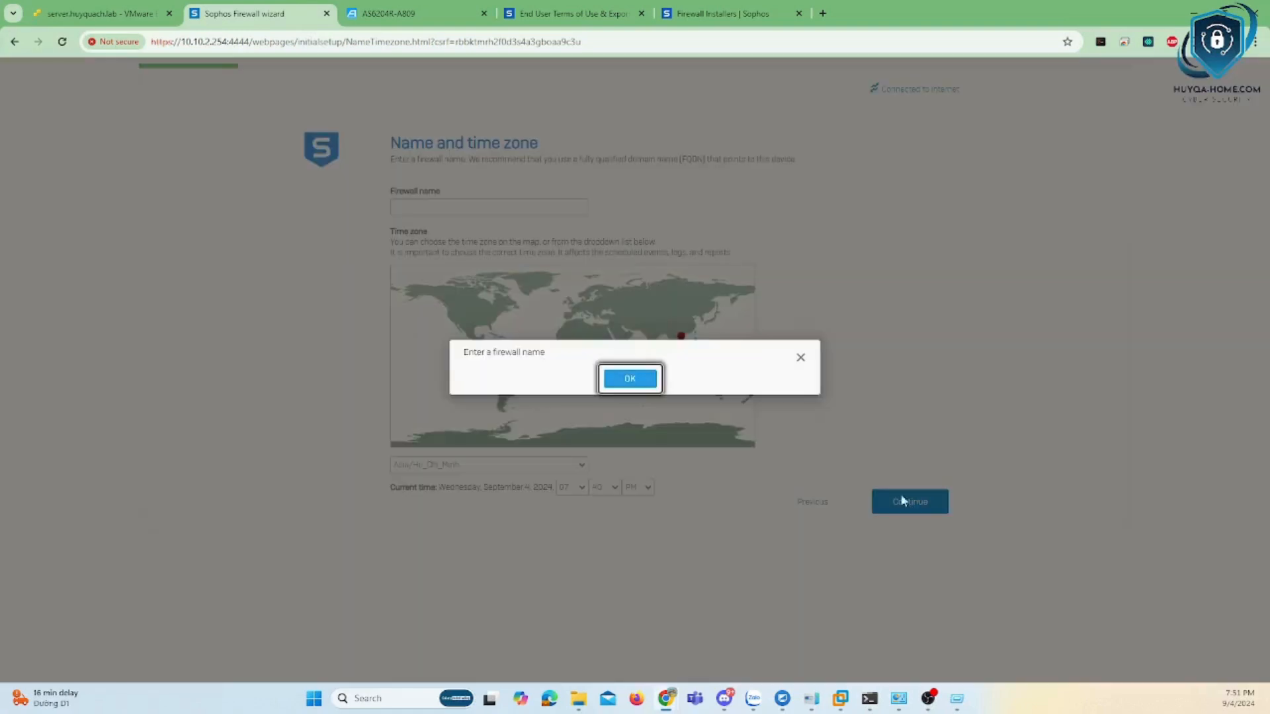
pyautogui.click(653, 391)
pyautogui.click(473, 210)
pyautogui.click(486, 234)
pyautogui.click(938, 506)
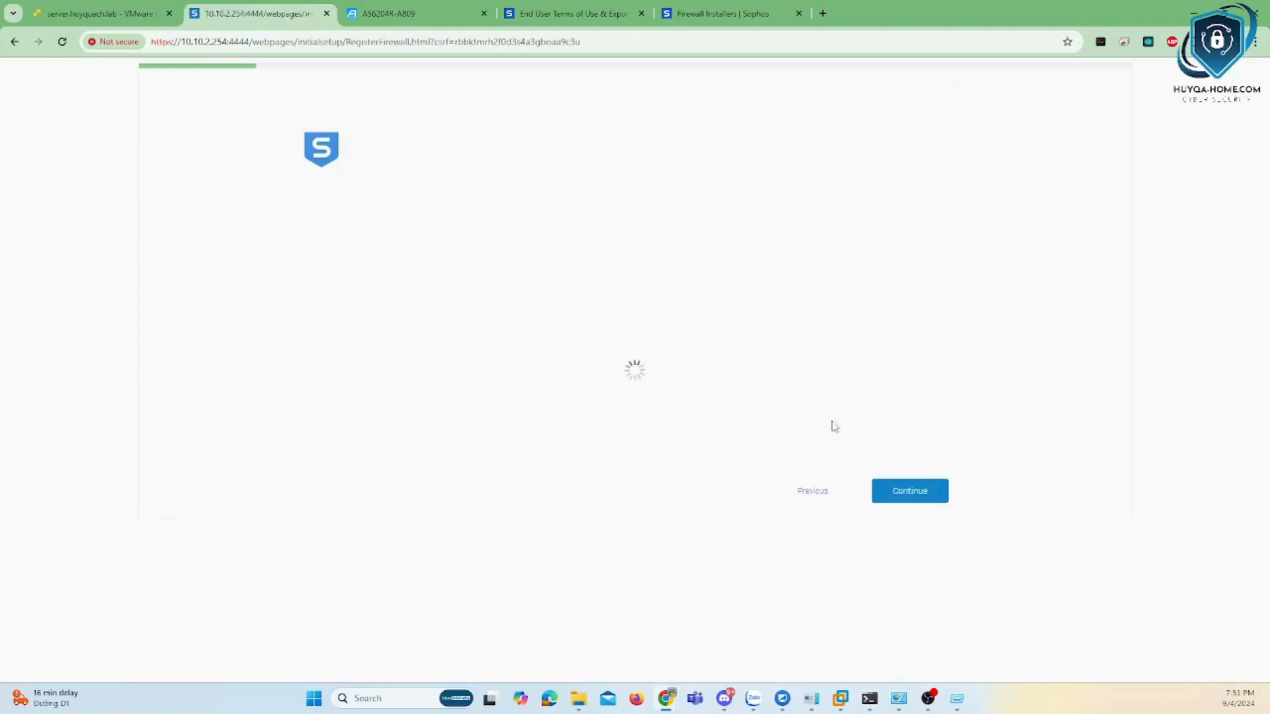
# Choose to register without a serial number by starting a trial, and continue.
pyautogui.click(518, 274)
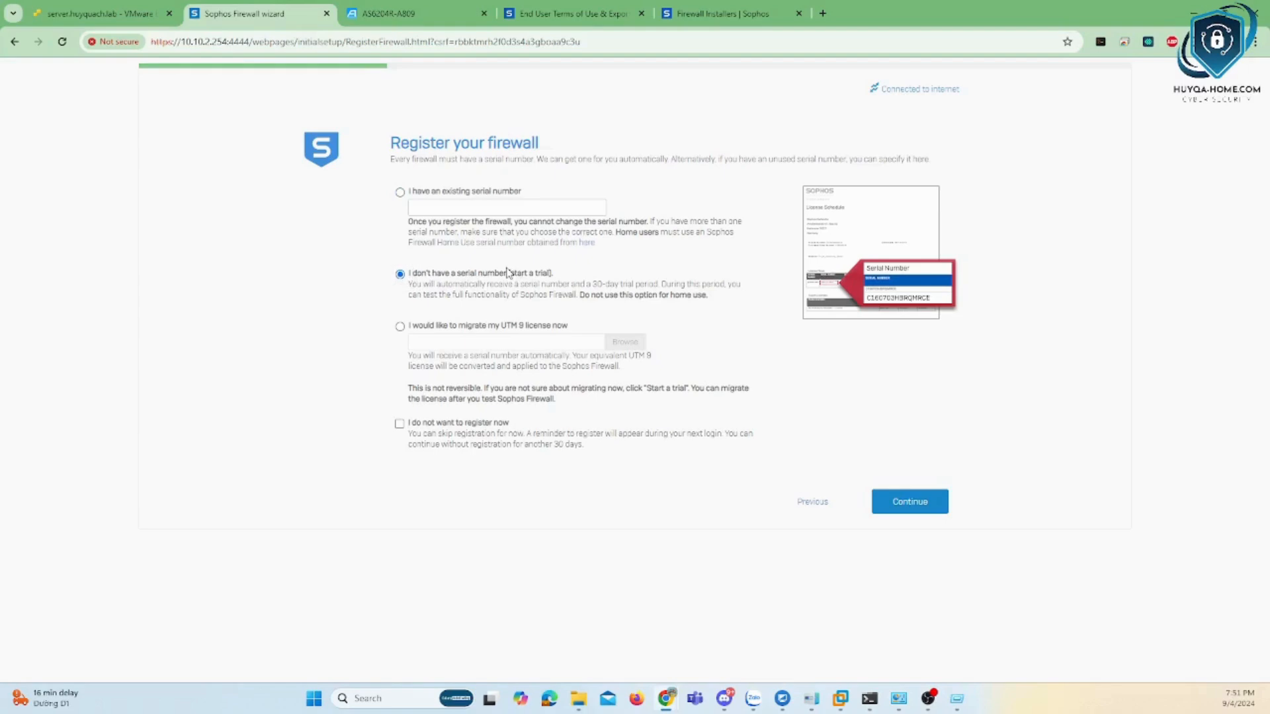
pyautogui.click(919, 516)
# Open the MDaemon webmail at mail.galaxydt.com.vn and sign in to the mailbox.
pyautogui.click(727, 13)
pyautogui.click(706, 41)
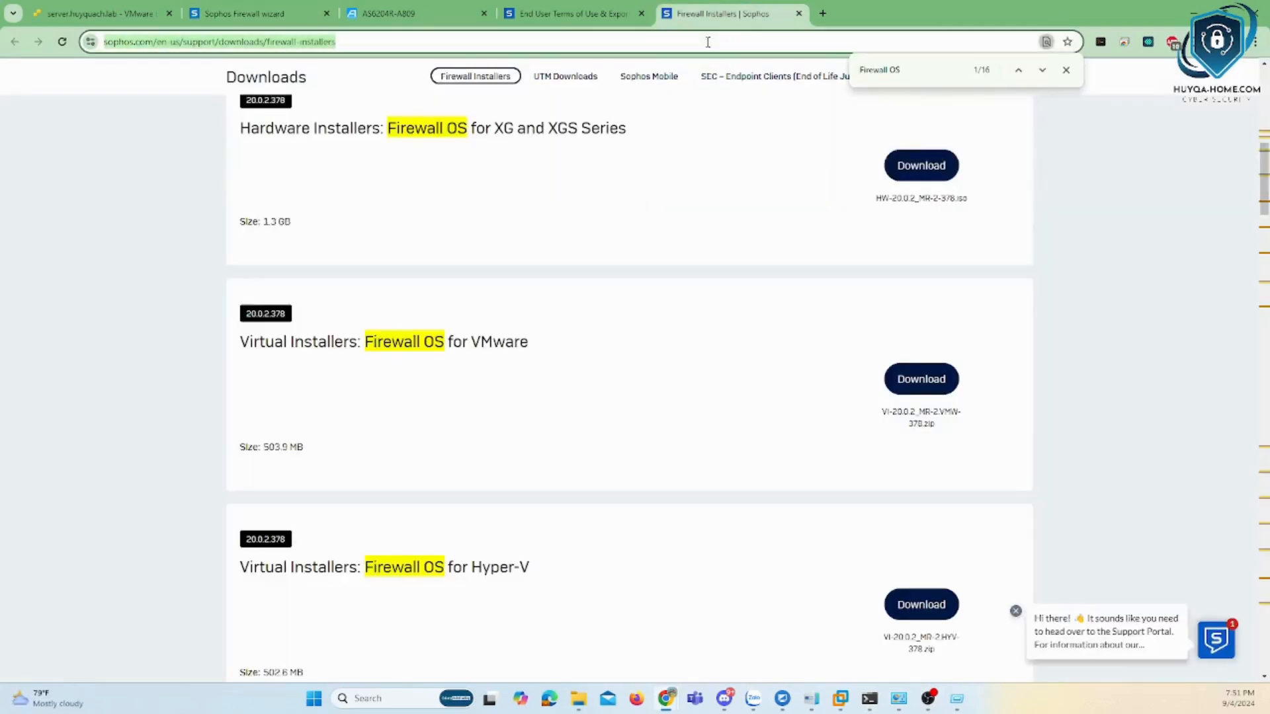
pyautogui.write('mail.gala')
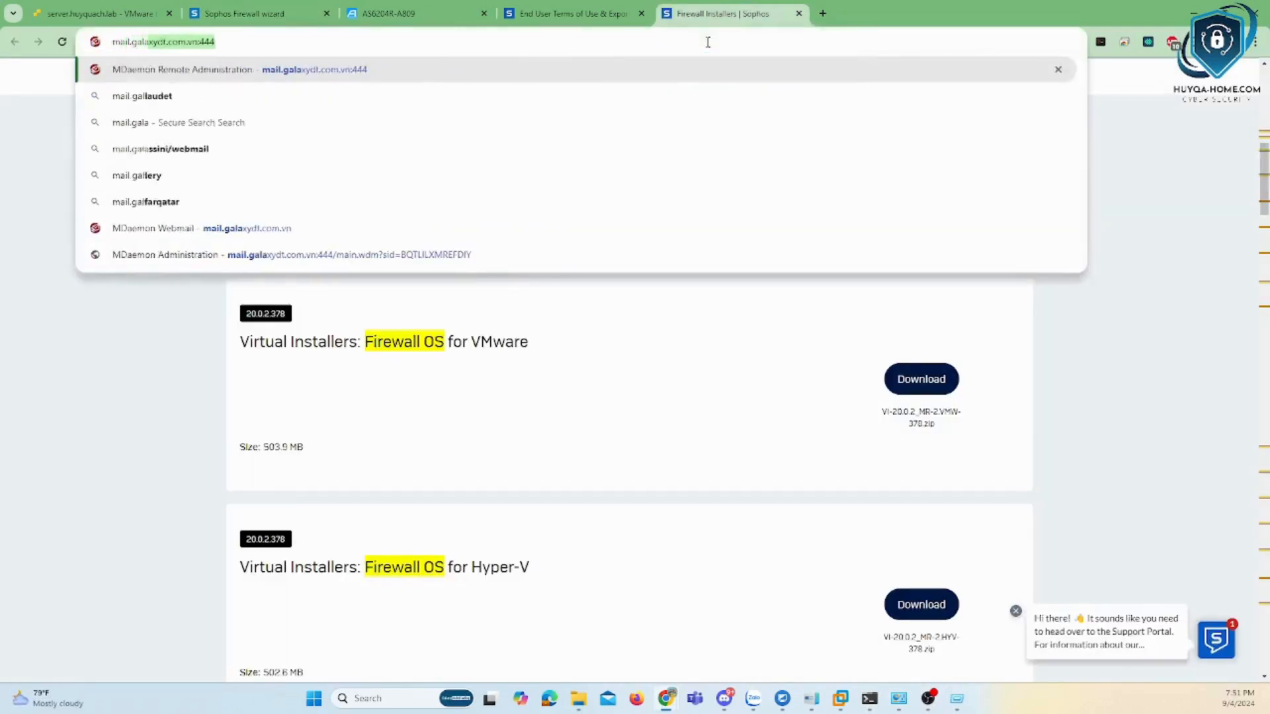
pyautogui.press('Down')
pyautogui.press('Down')
pyautogui.press('Down')
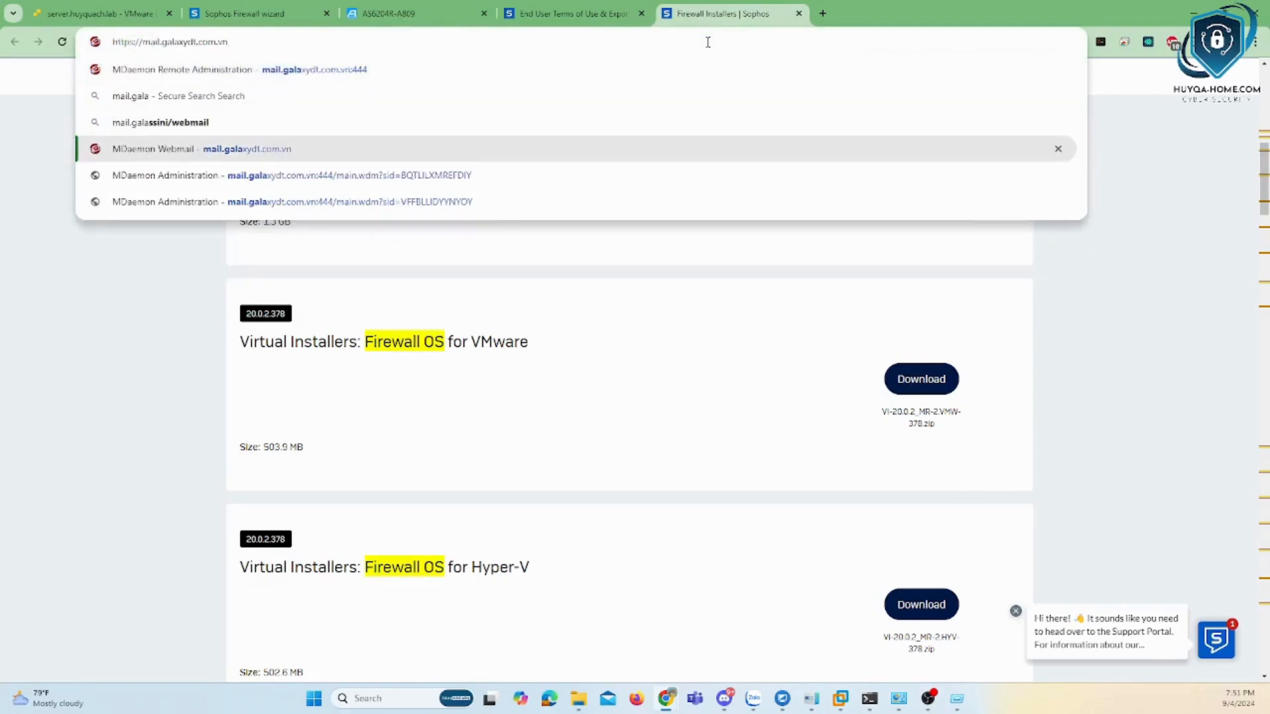
pyautogui.press('Return')
pyautogui.click(655, 320)
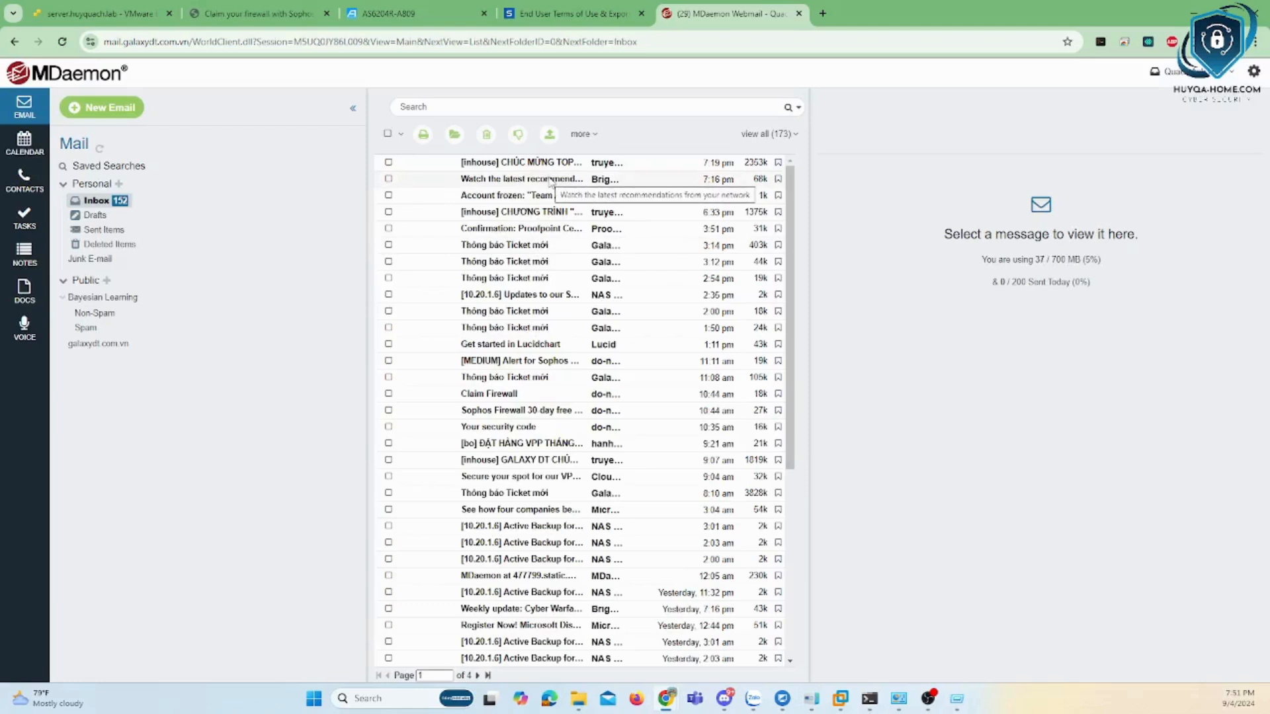
# Open the Claim Firewall email, select the serial number in it, and return to the firewall claim page.
pyautogui.click(530, 395)
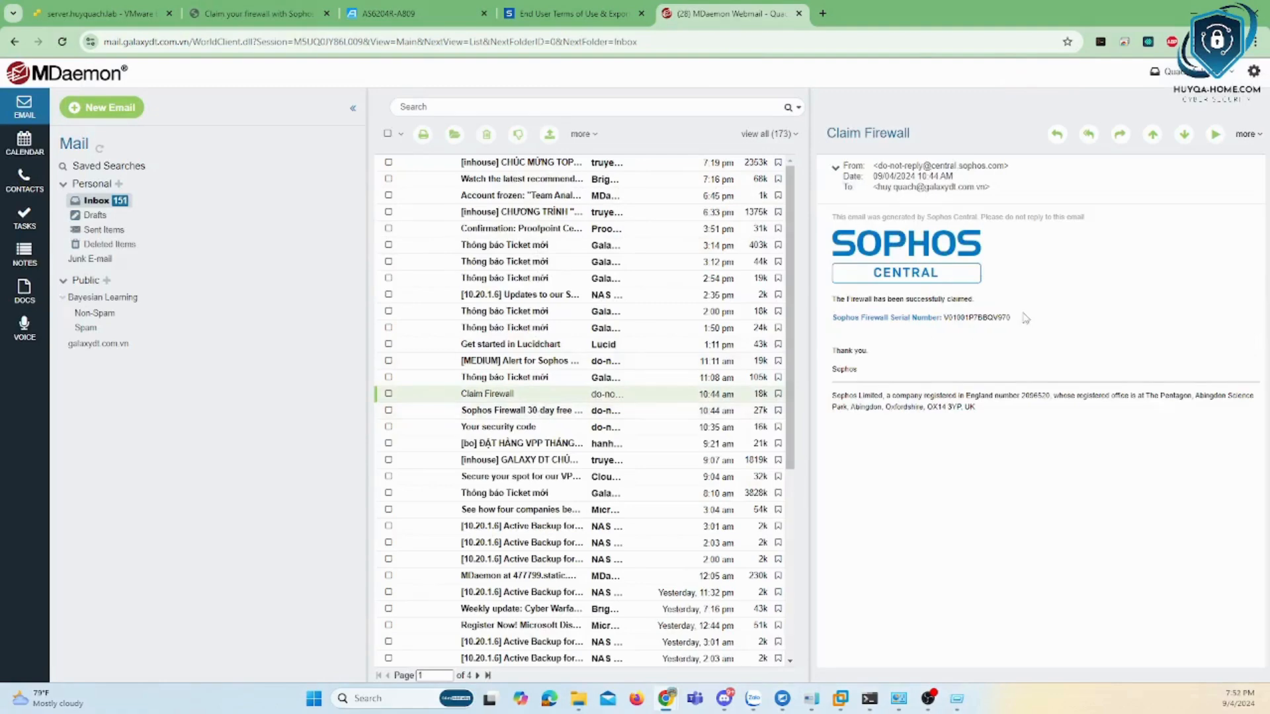
pyautogui.doubleClick(996, 318)
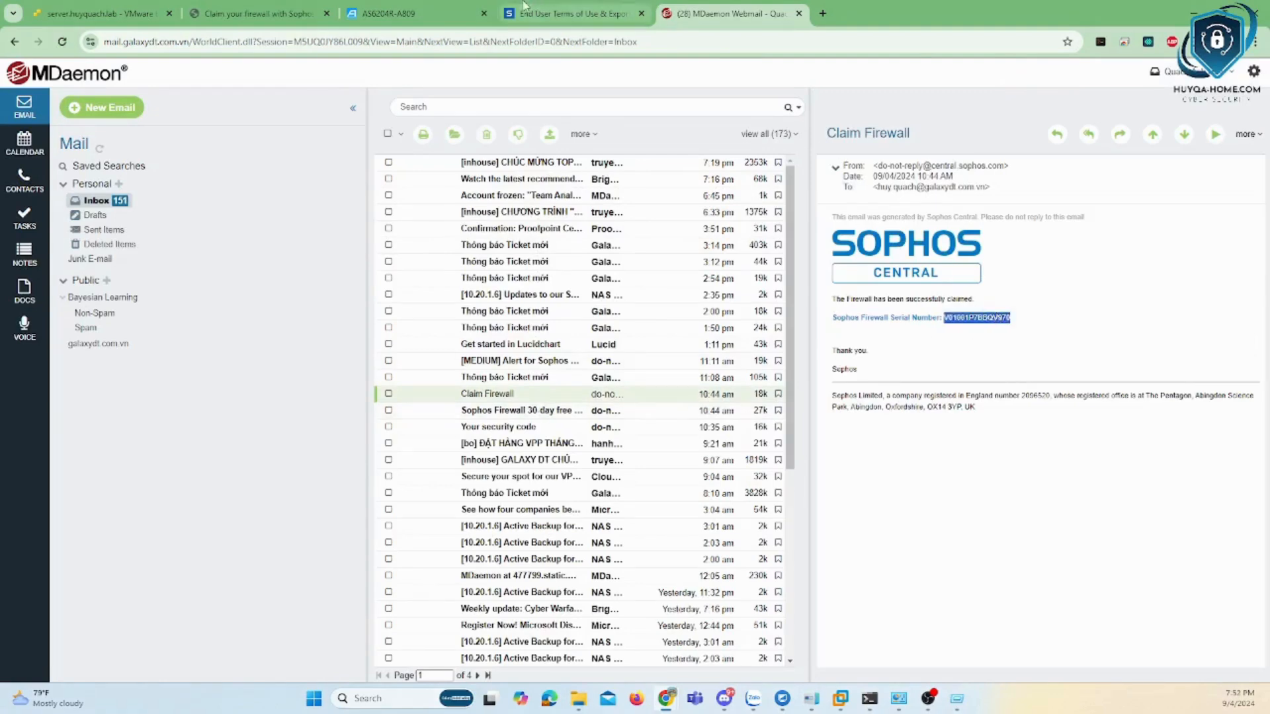
pyautogui.click(549, 13)
pyautogui.click(423, 14)
pyautogui.click(212, 5)
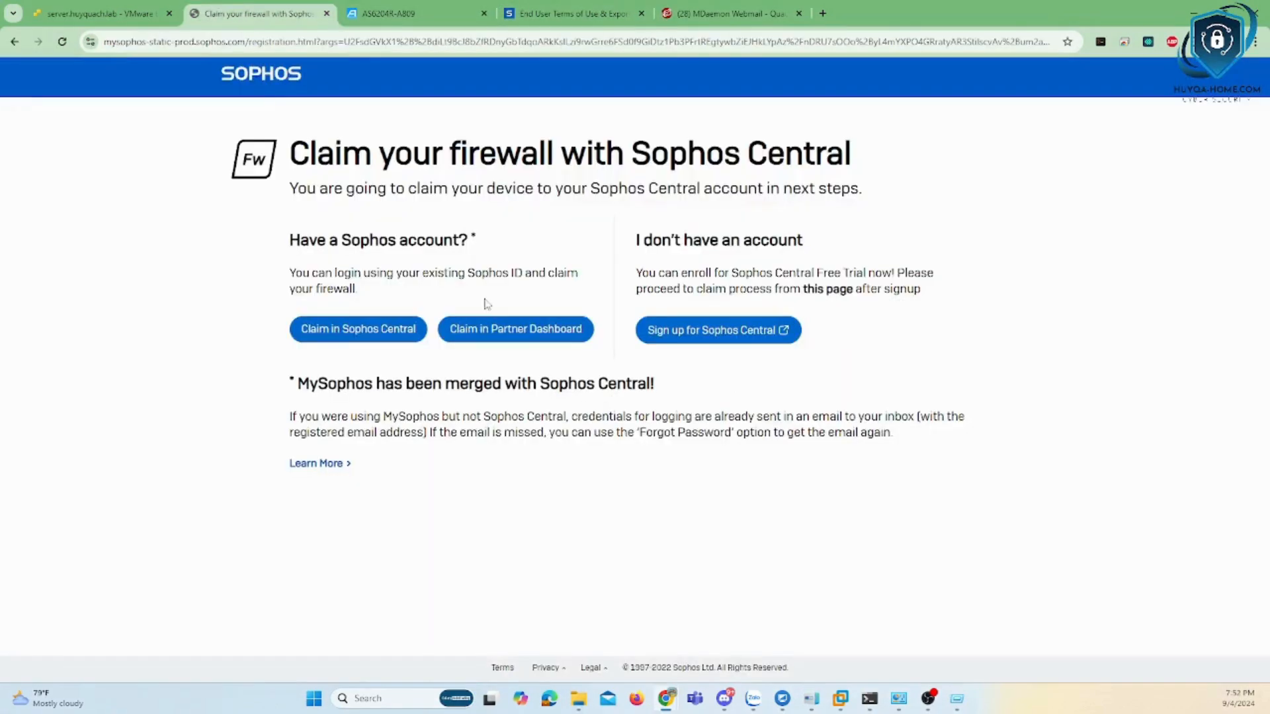
# Go back to the Register your firewall page and choose registration with an existing serial number.
pyautogui.click(15, 41)
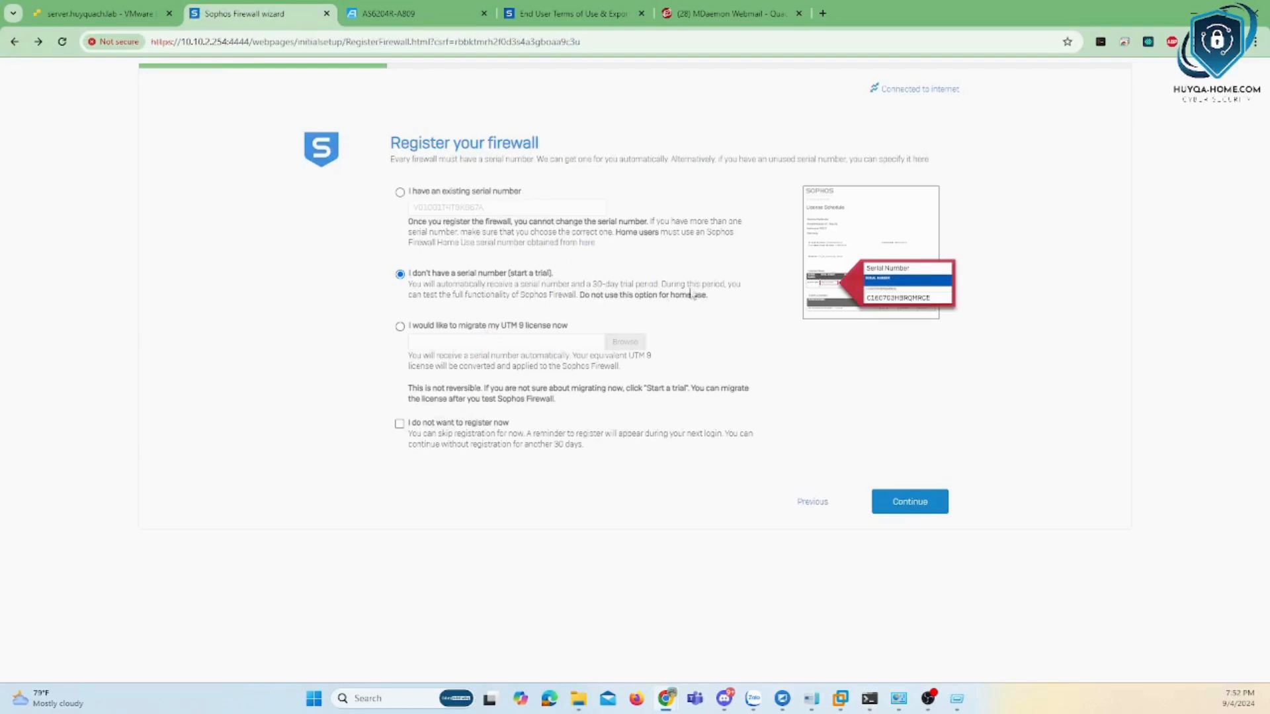
pyautogui.moveTo(407, 273); pyautogui.dragTo(621, 291)
pyautogui.click(639, 293)
pyautogui.doubleClick(638, 286)
pyautogui.click(455, 193)
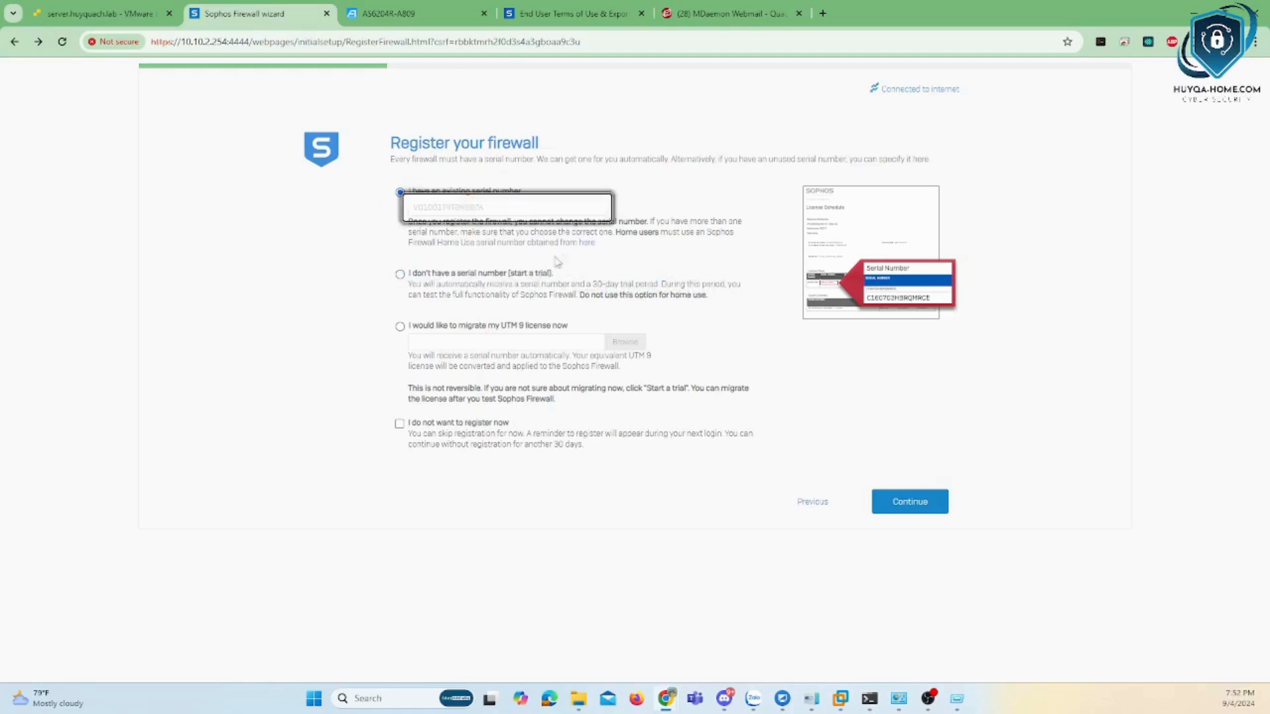
# Recheck the Claim Firewall email, and continue the registration with the existing serial number to the claim page.
pyautogui.click(793, 6)
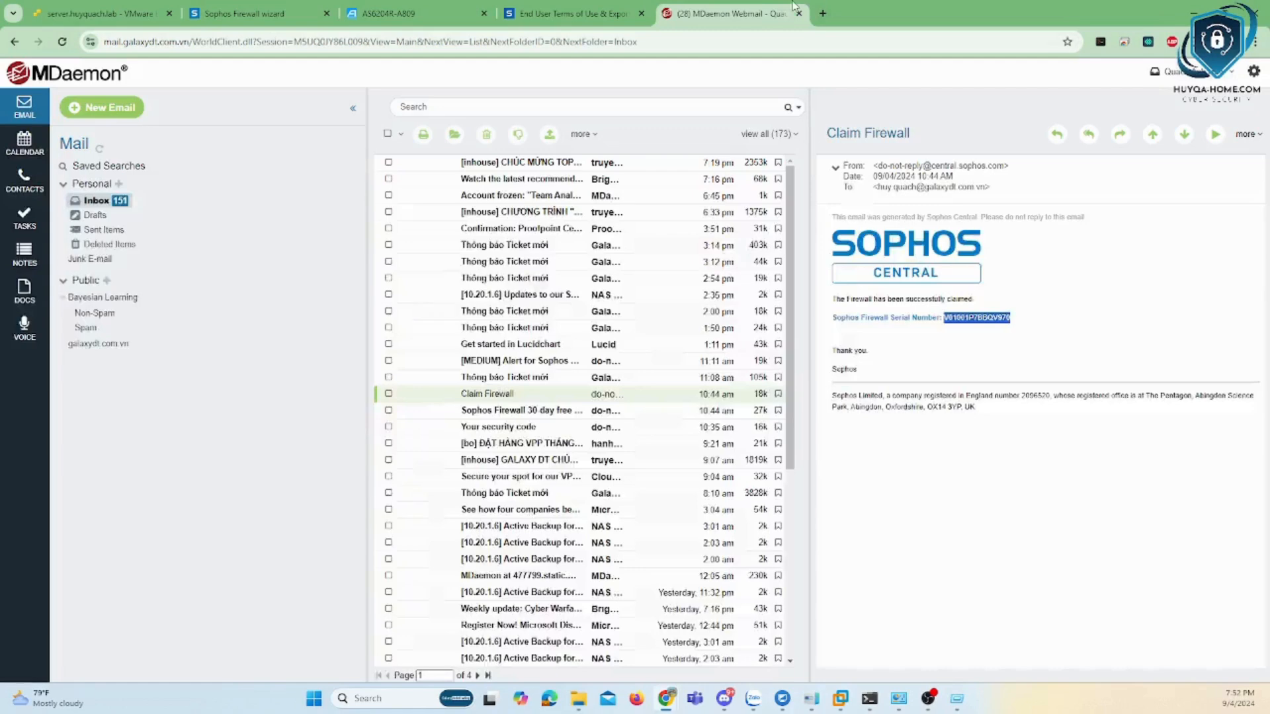
pyautogui.click(258, 9)
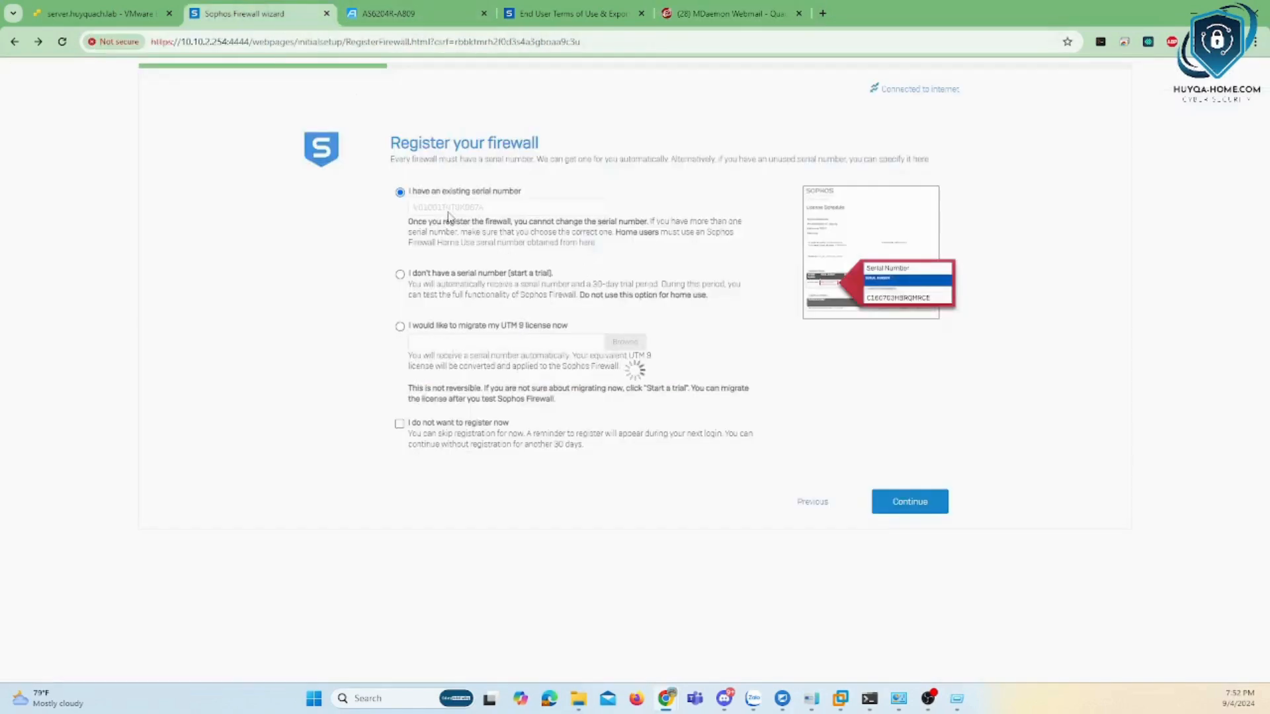
pyautogui.click(587, 243)
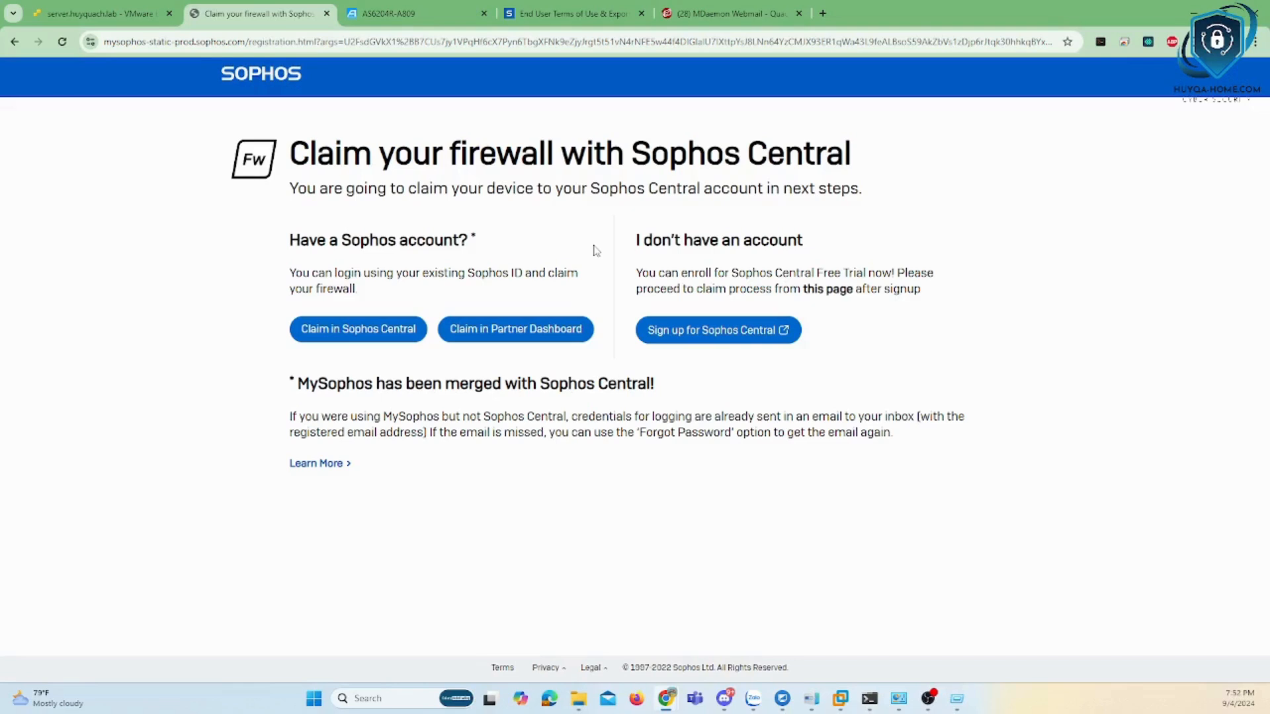
# Start claiming the firewall in Sophos Central and submit the account's e-mail address for the Sophos ID sign-in.
pyautogui.click(379, 345)
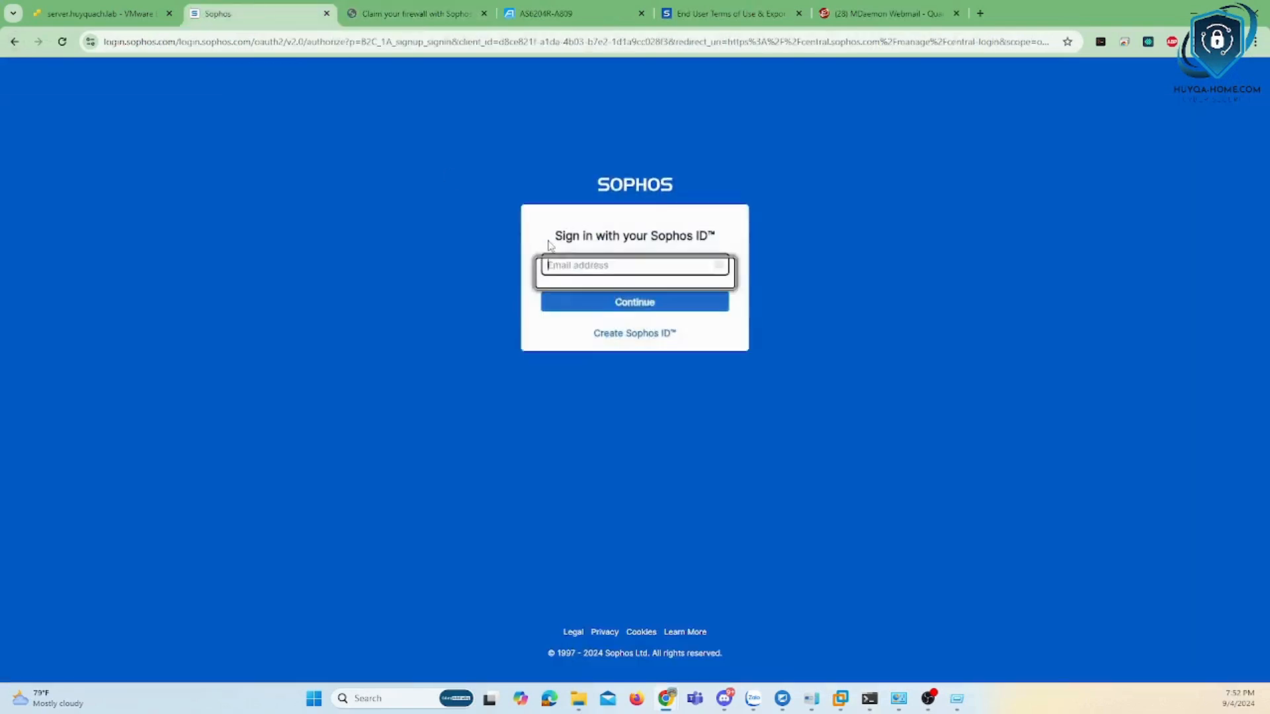
pyautogui.click(610, 263)
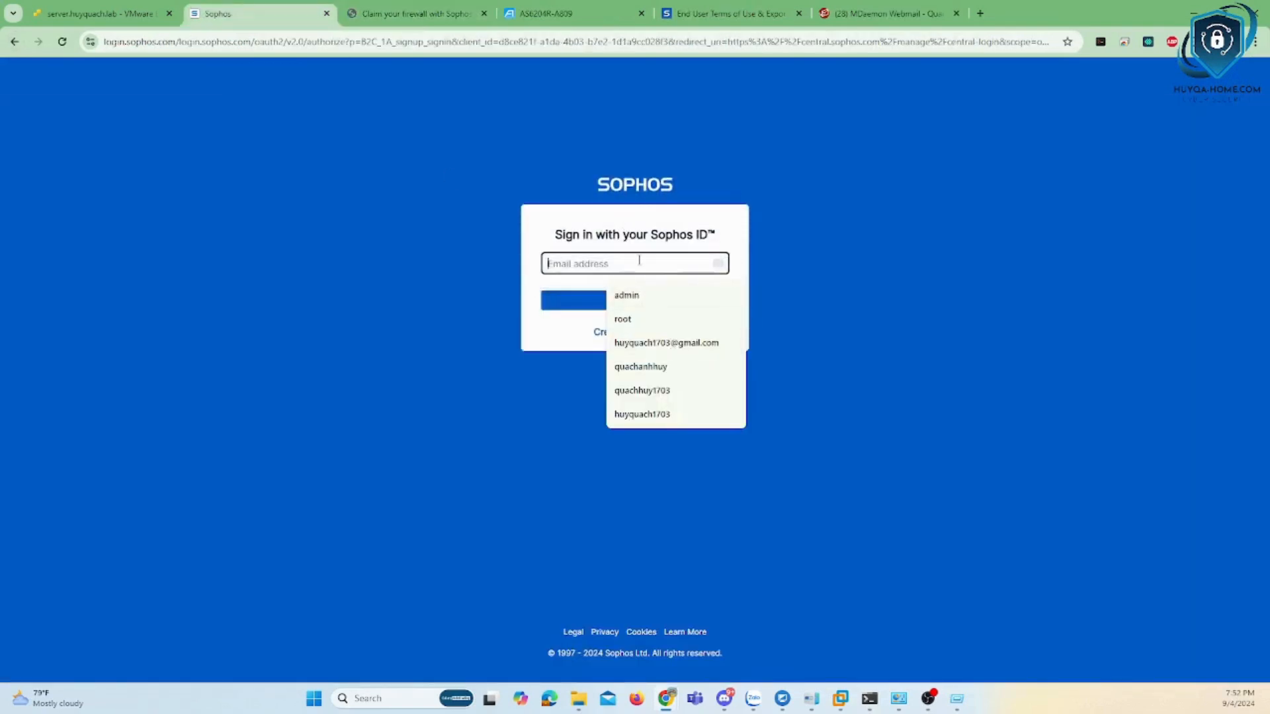
pyautogui.write('huy.')
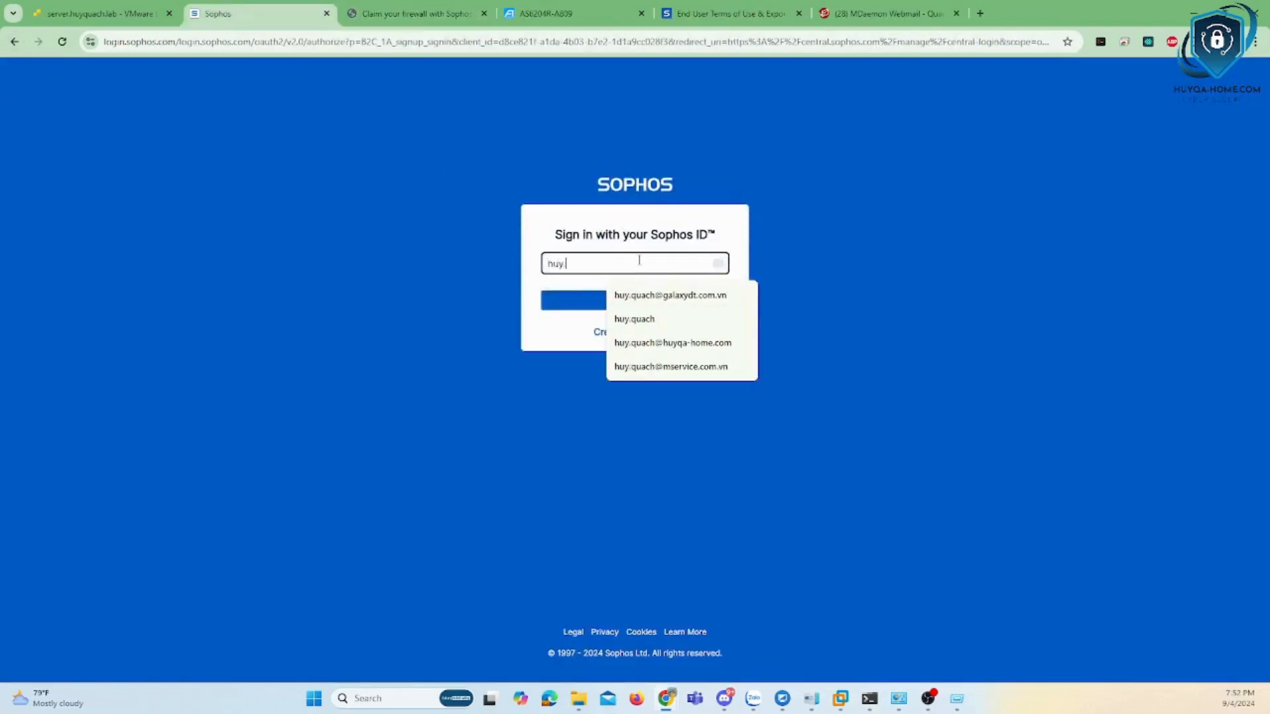
pyautogui.press('Down')
pyautogui.press('Down')
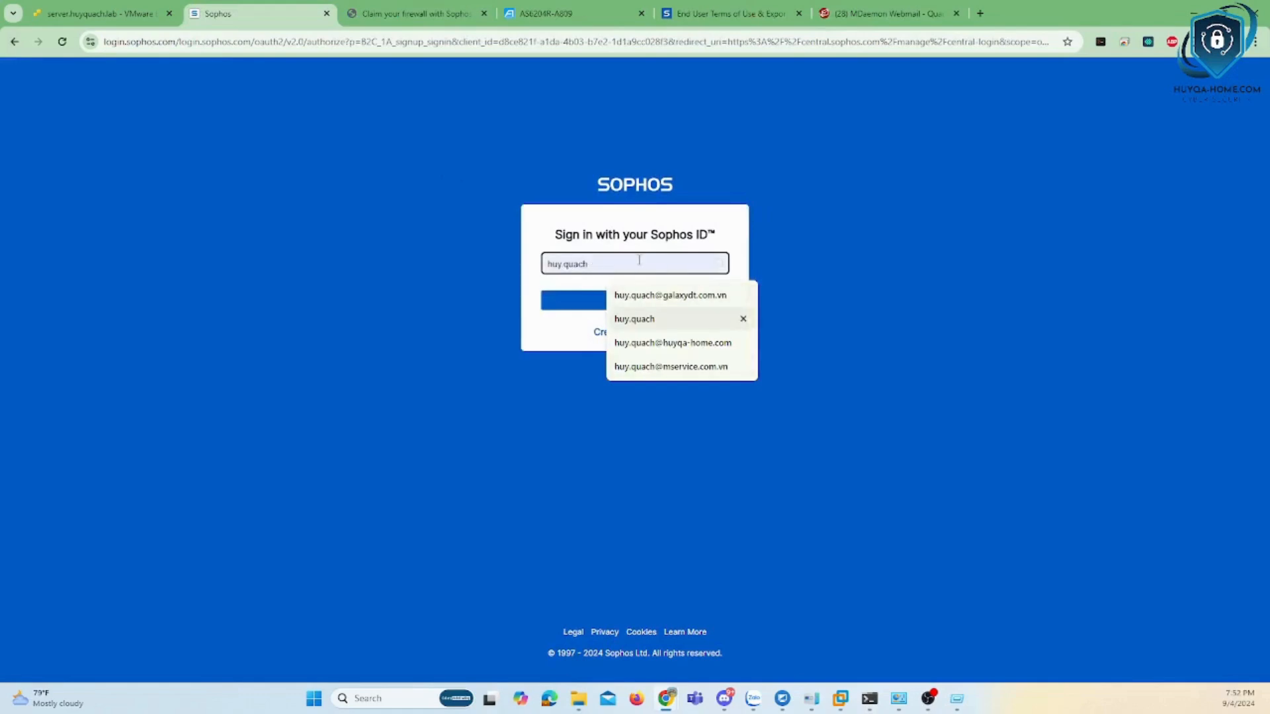
pyautogui.press('Up')
pyautogui.press('Return')
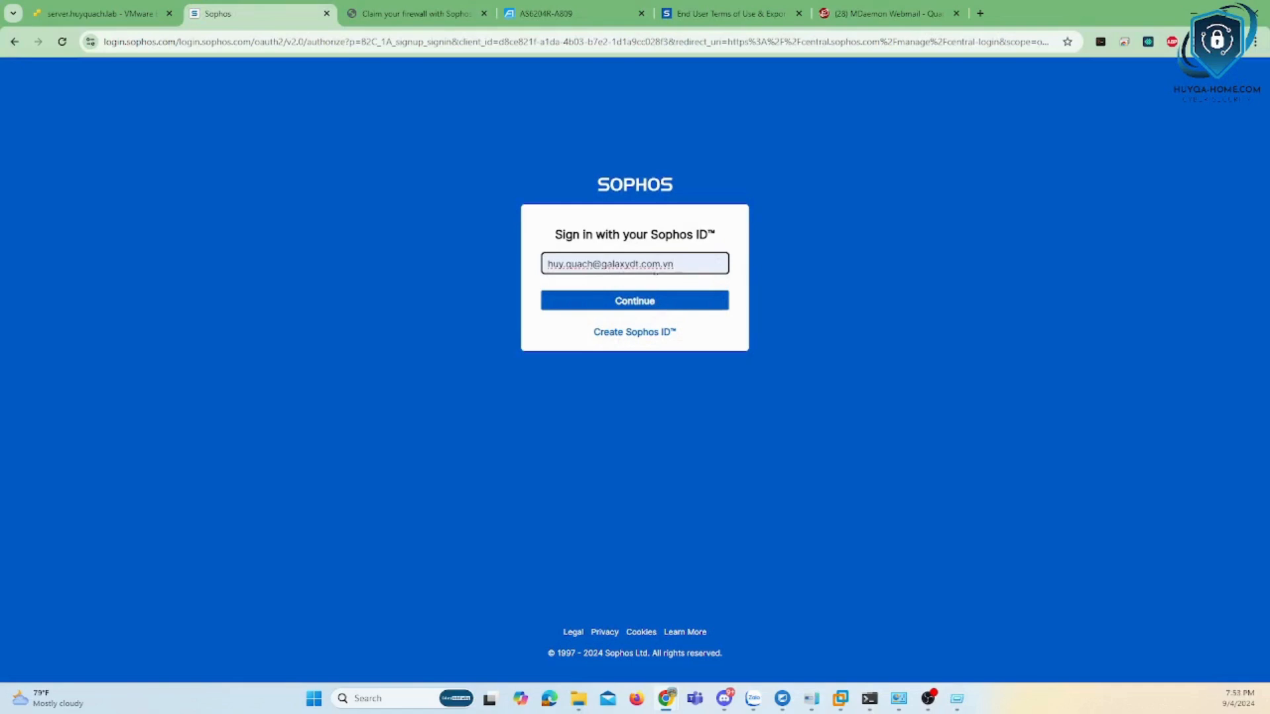
pyautogui.click(654, 300)
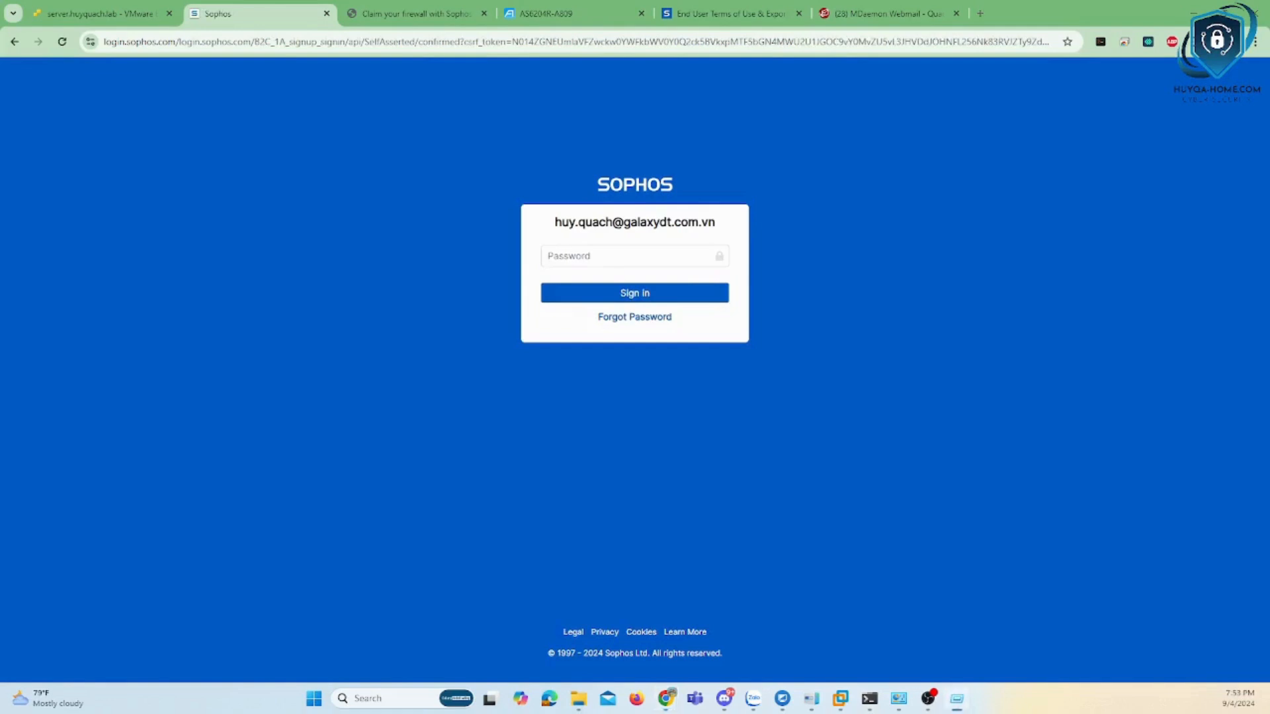
# Enter the Sophos ID account password and sign in.
pyautogui.click(669, 258)
pyautogui.click(661, 297)
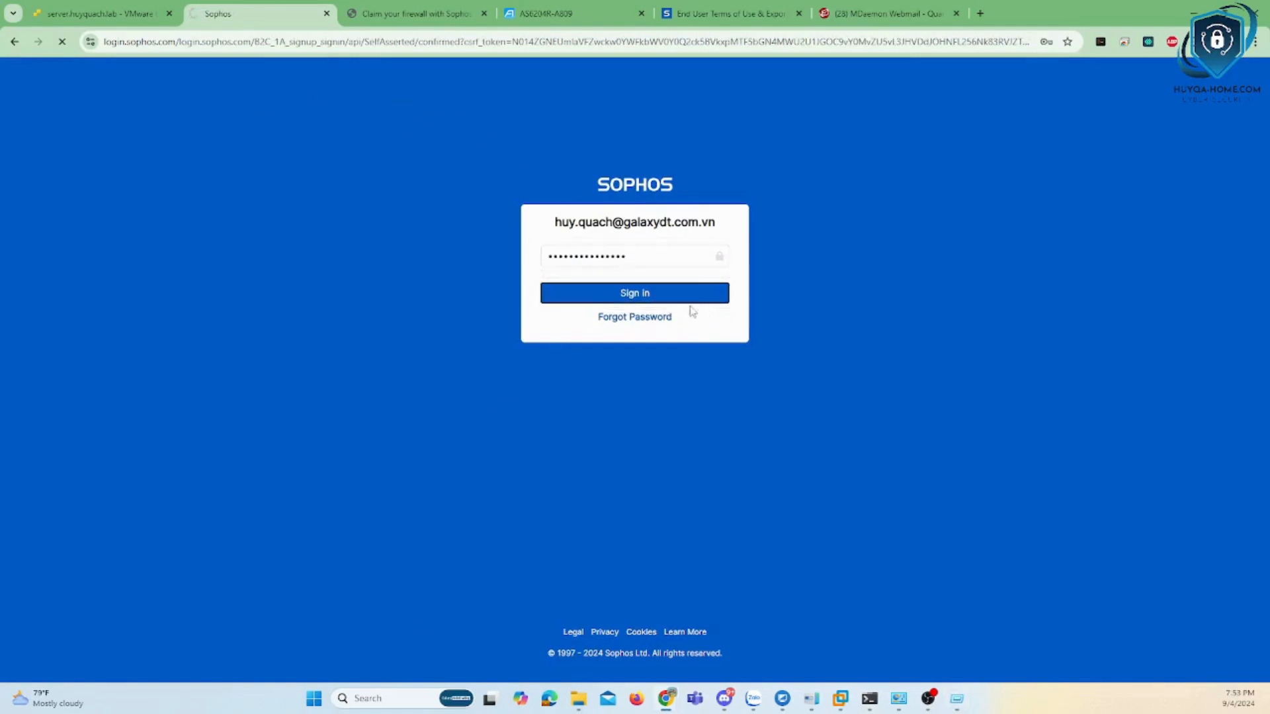
pyautogui.click(405, 16)
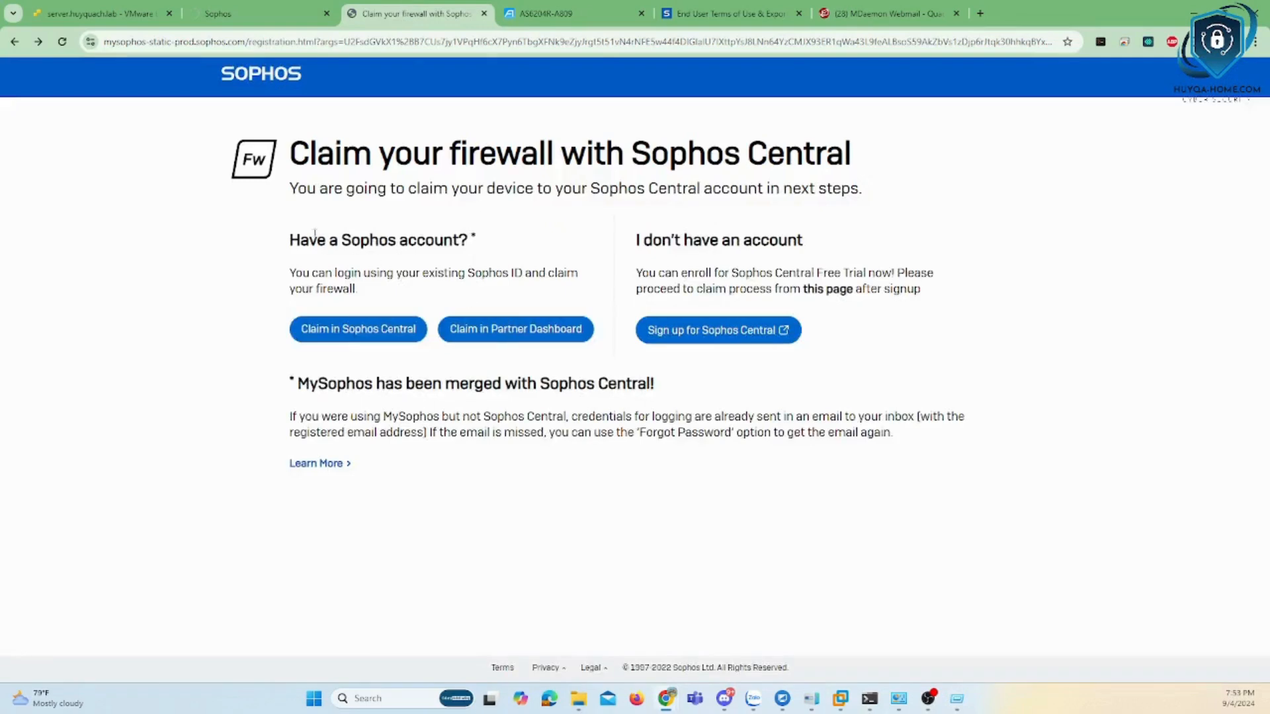
pyautogui.click(305, 17)
# Enter the MFA verification code and continue to Sophos Central.
pyautogui.click(612, 294)
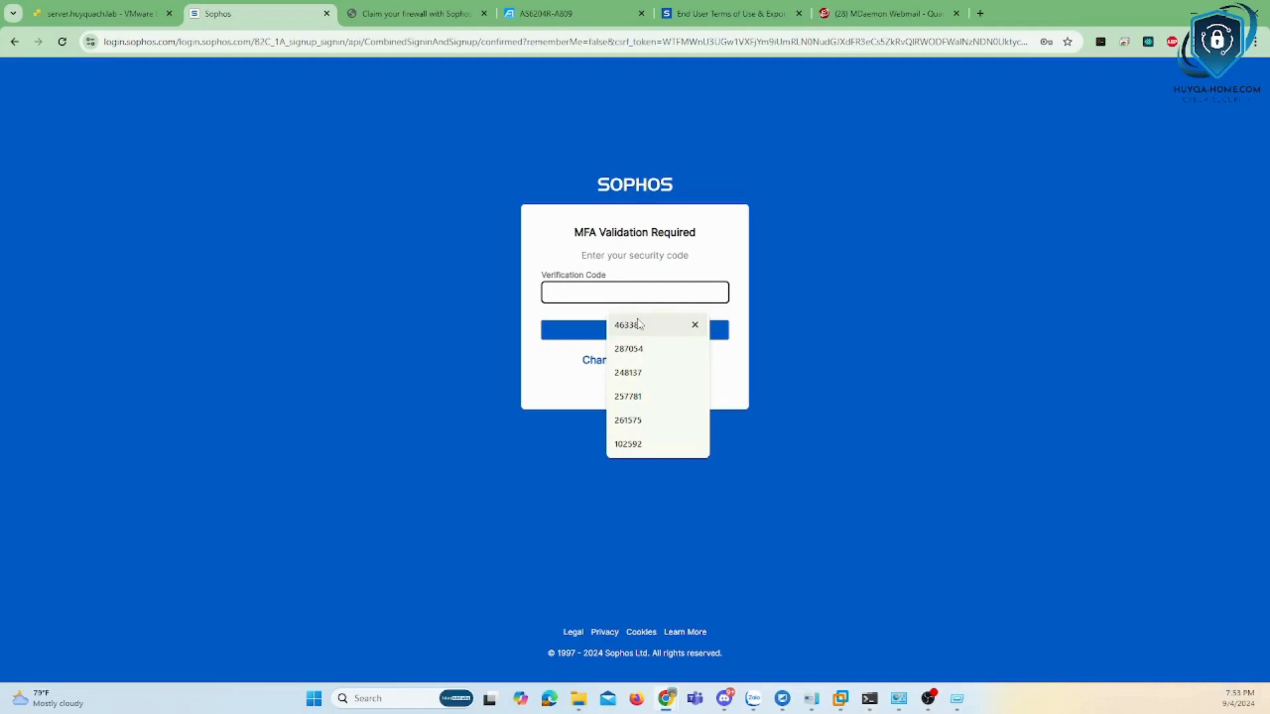
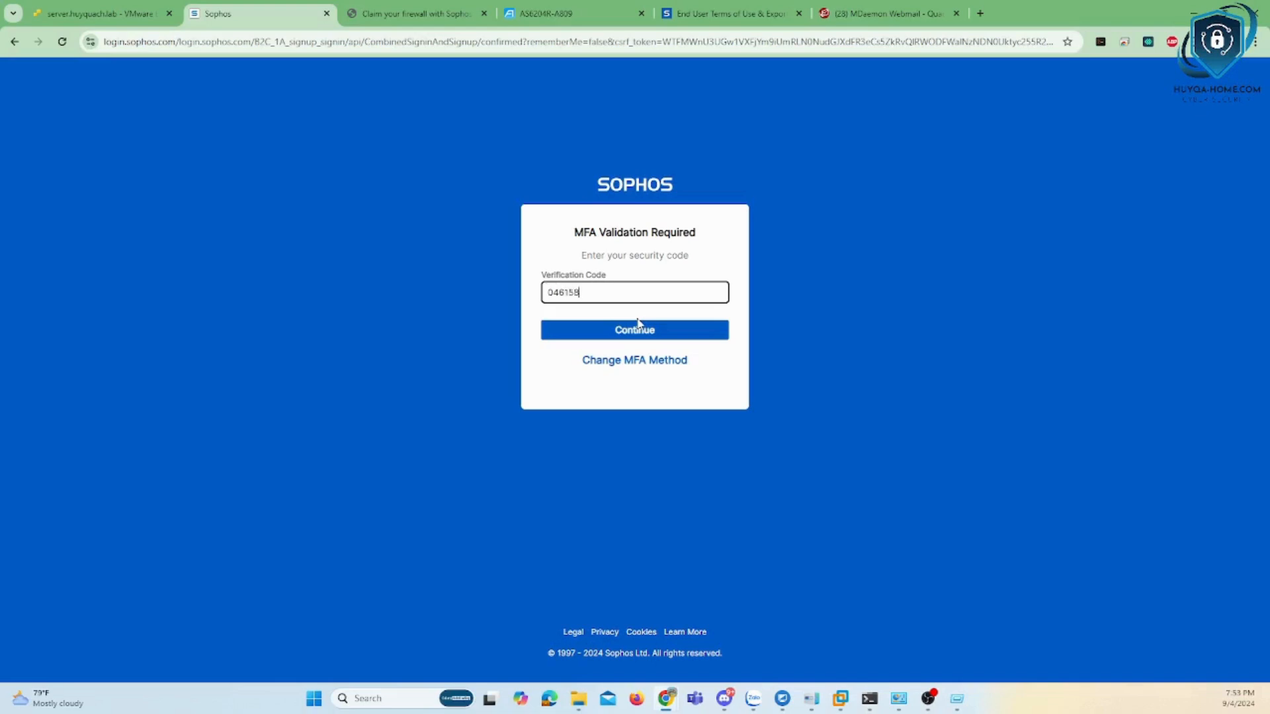
pyautogui.click(638, 325)
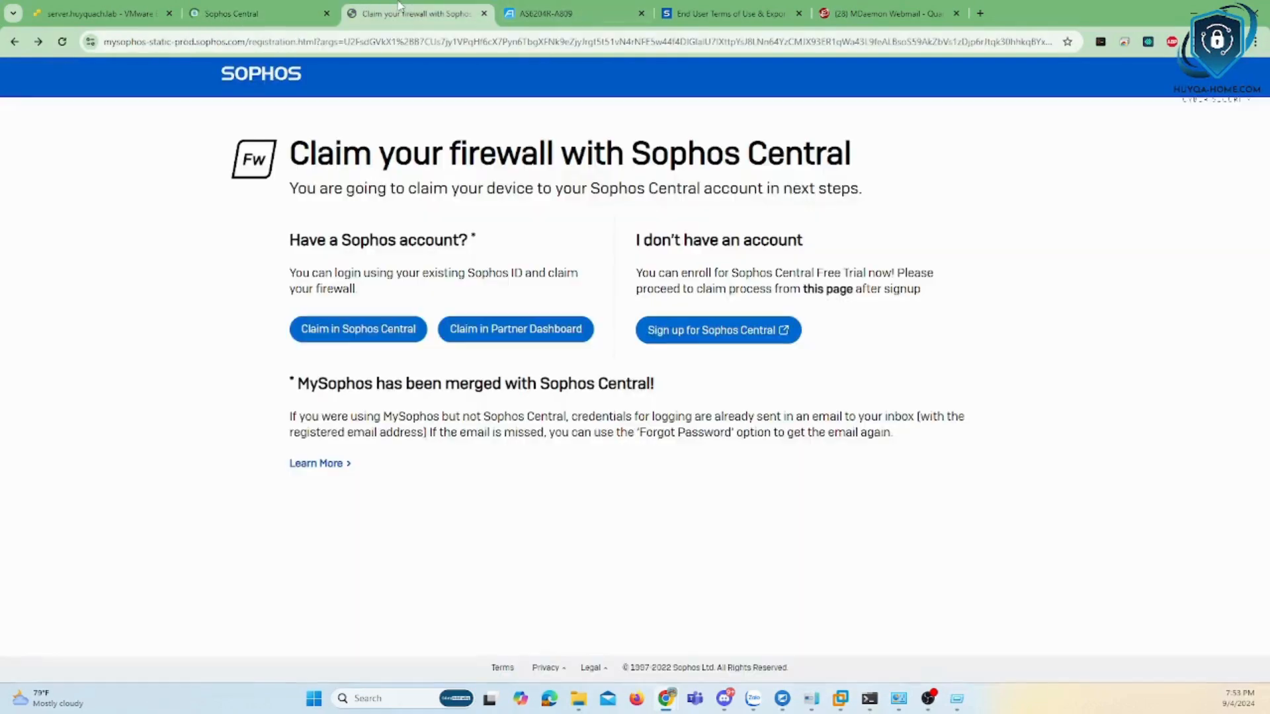
# Reload the firewall claim page, open the listed firewall's details in Sophos Central's firewall licenses, and select its name.
pyautogui.click(402, 14)
pyautogui.click(60, 43)
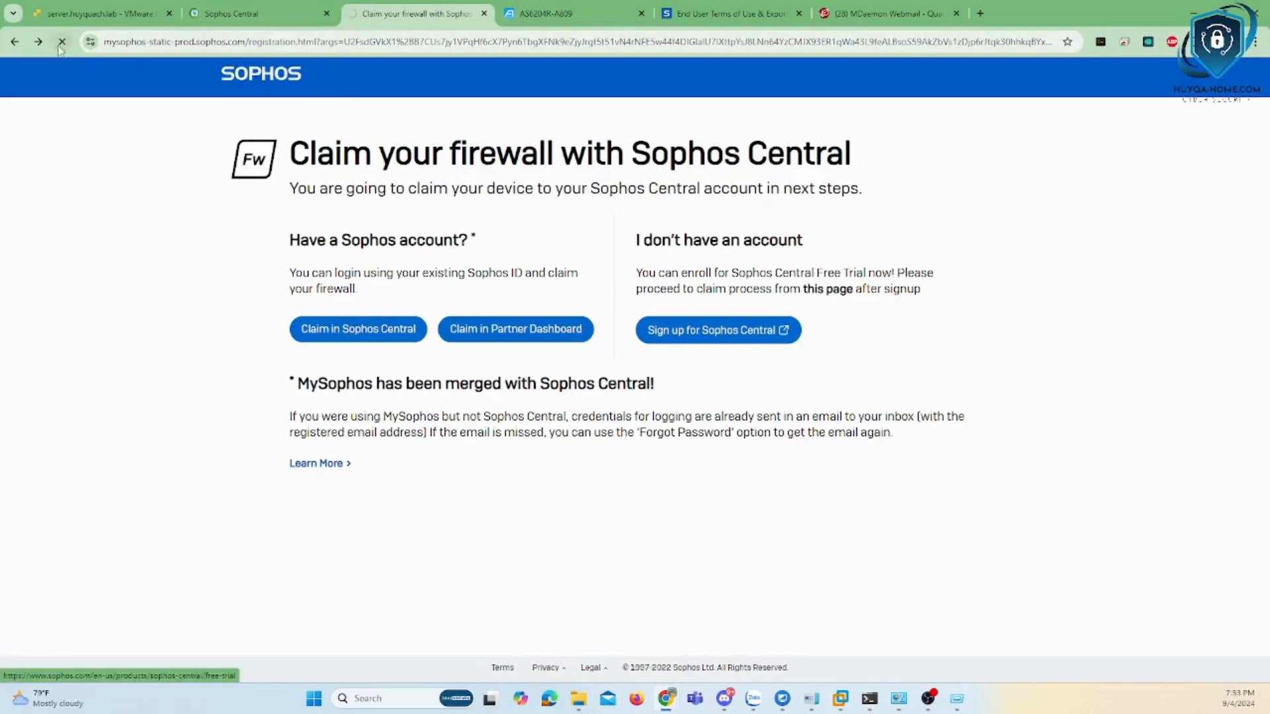
pyautogui.click(311, 13)
pyautogui.click(357, 13)
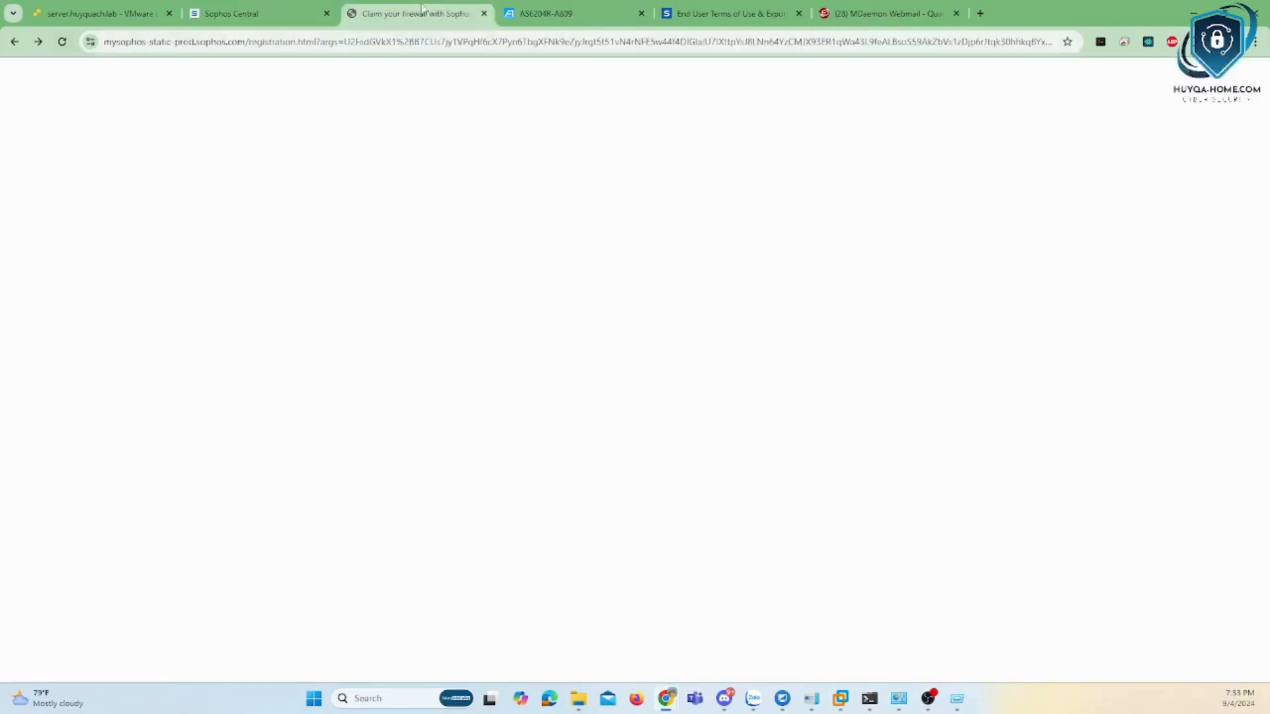
pyautogui.click(232, 13)
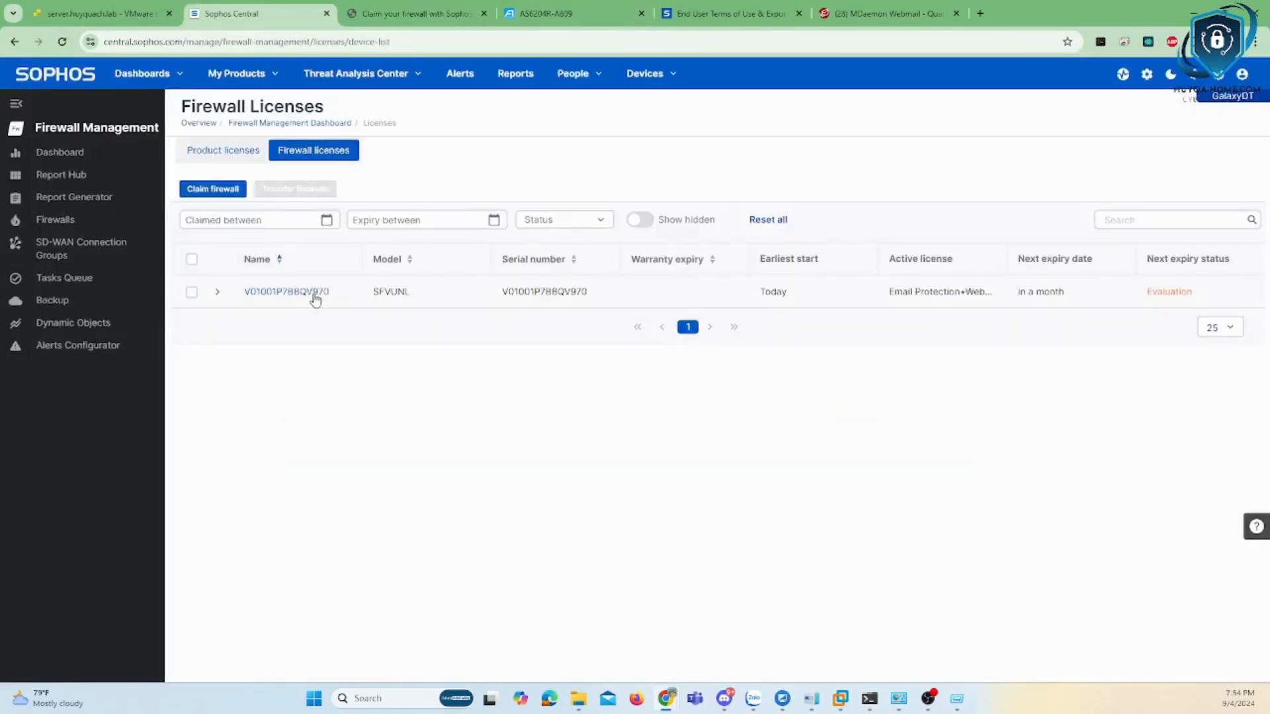
pyautogui.click(274, 294)
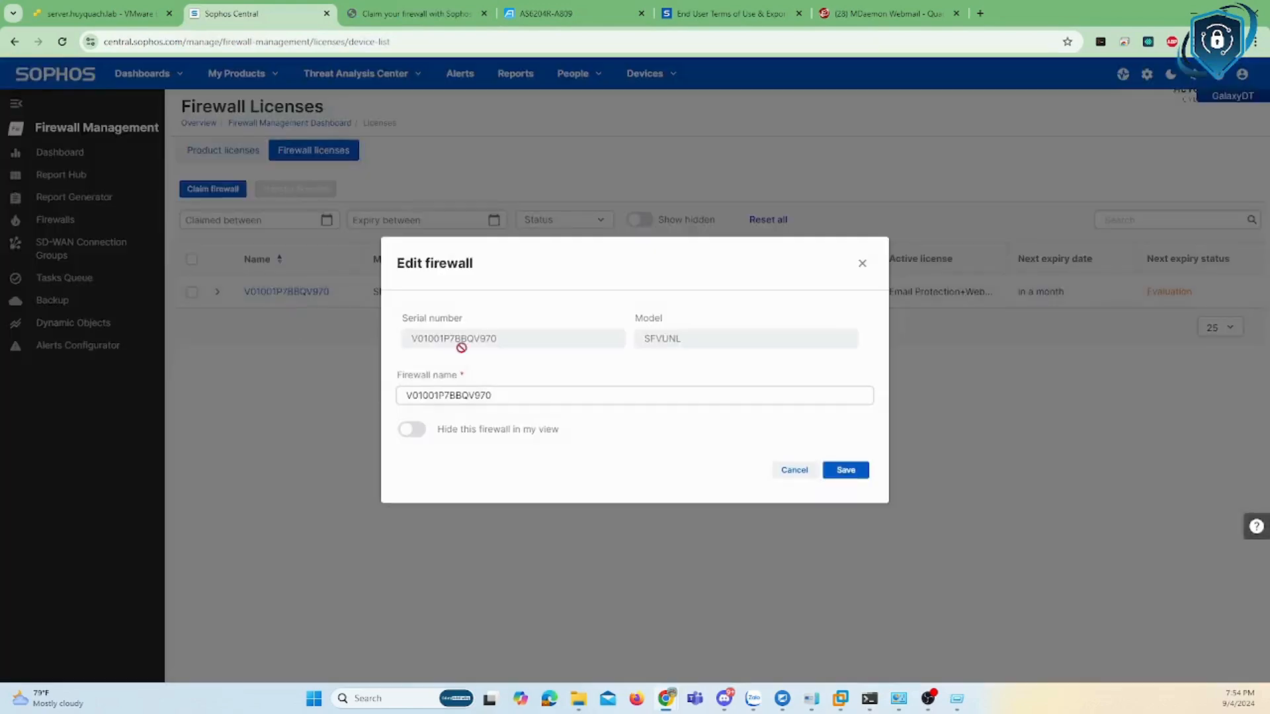
pyautogui.doubleClick(496, 397)
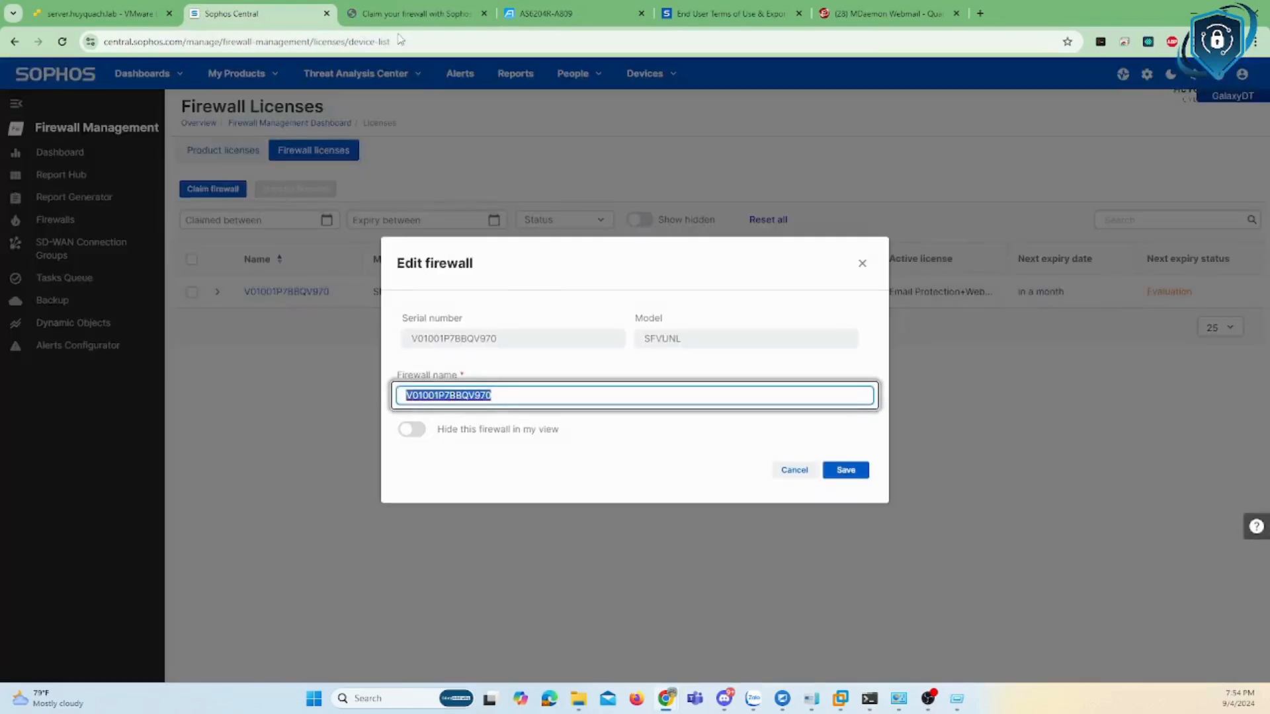
# Go back from the claim page to the Register your firewall page and try to select the existing serial number.
pyautogui.click(391, 12)
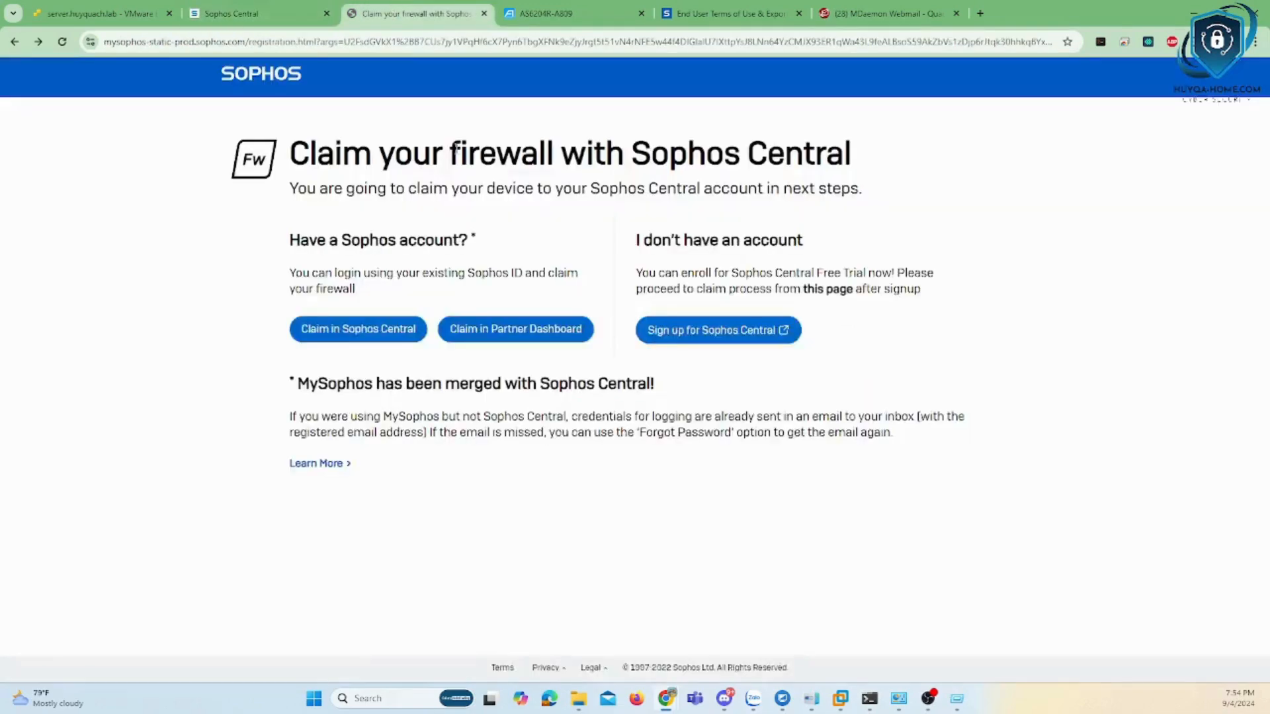
pyautogui.click(13, 42)
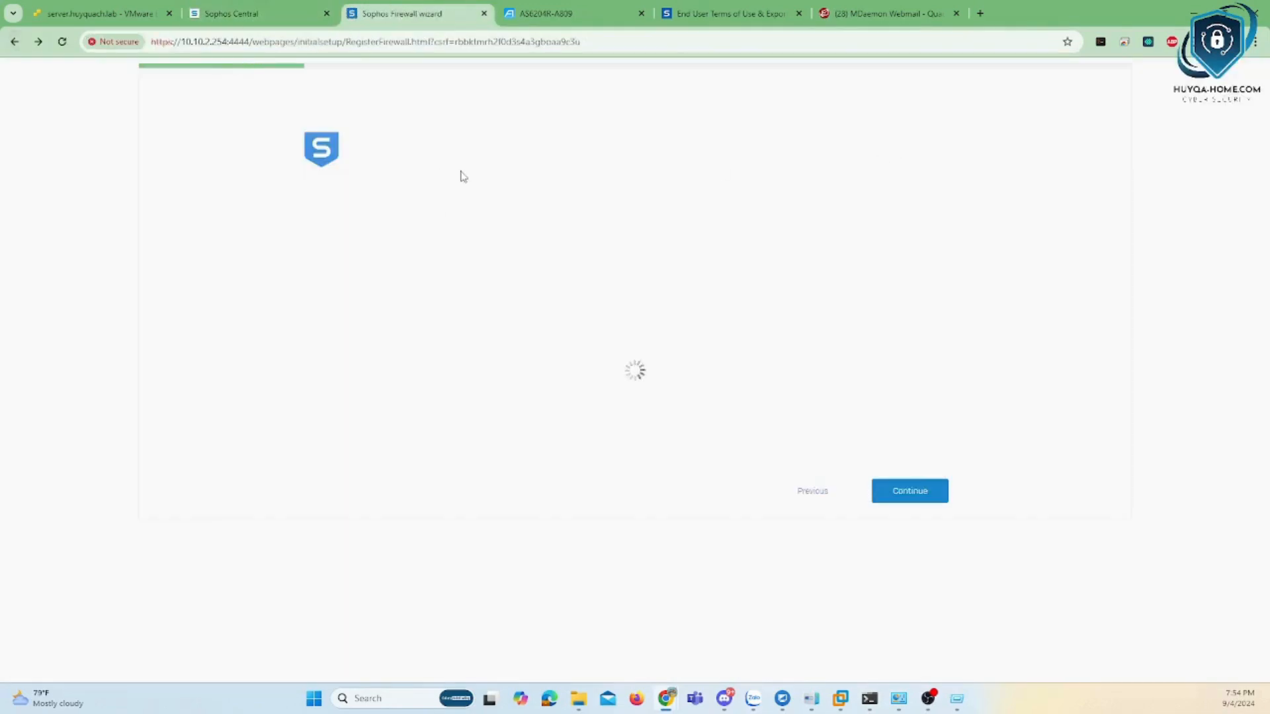
pyautogui.doubleClick(476, 206)
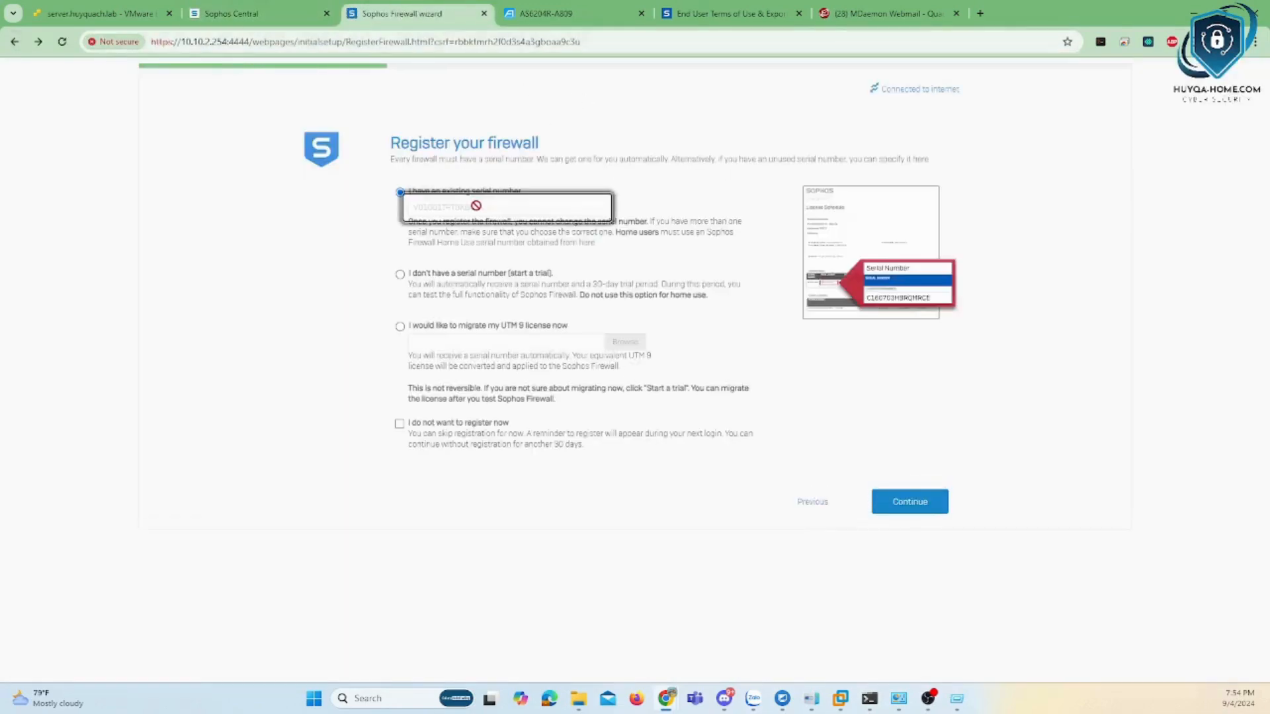